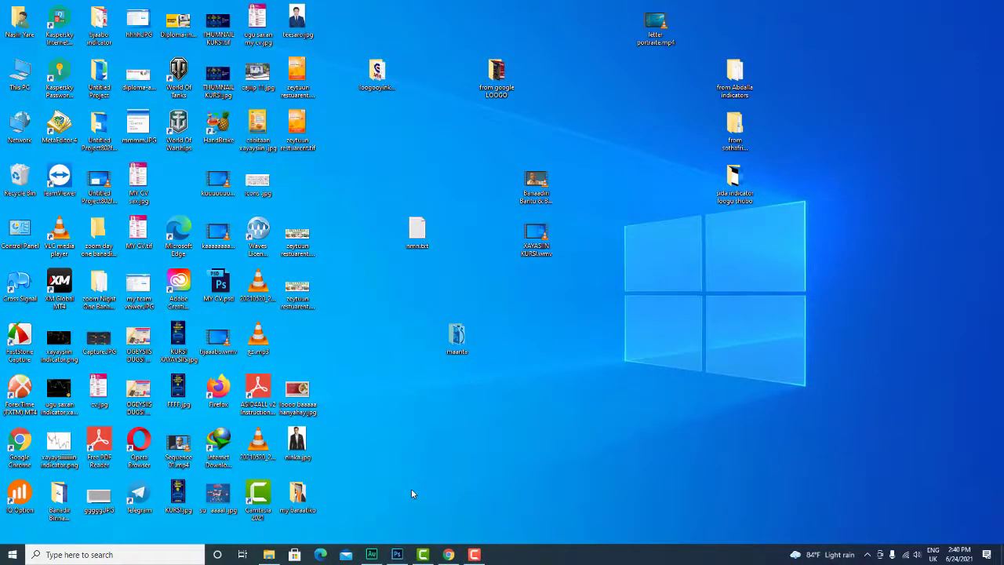
Switch to Photoshop and create a new International Paper document in A5 size, 148 x 210 mm at 300 pixels/inch, grayscale
click(397, 555)
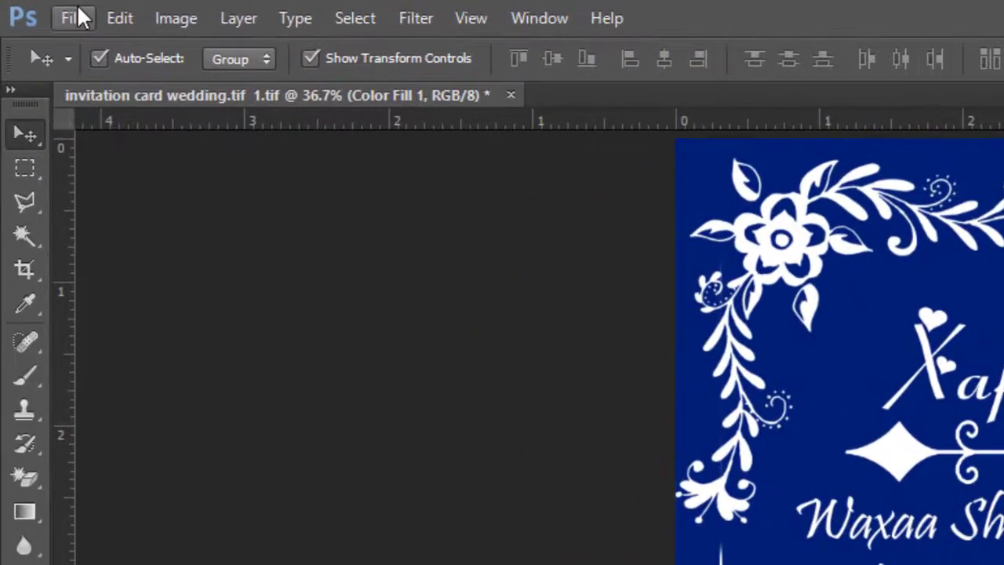
click(29, 5)
mouse_move(39, 8)
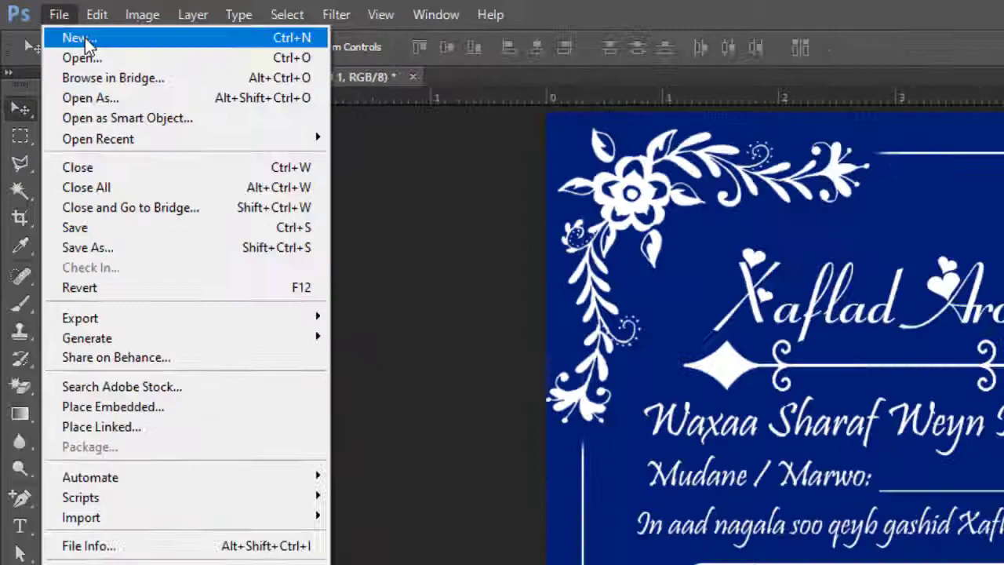
key(Escape)
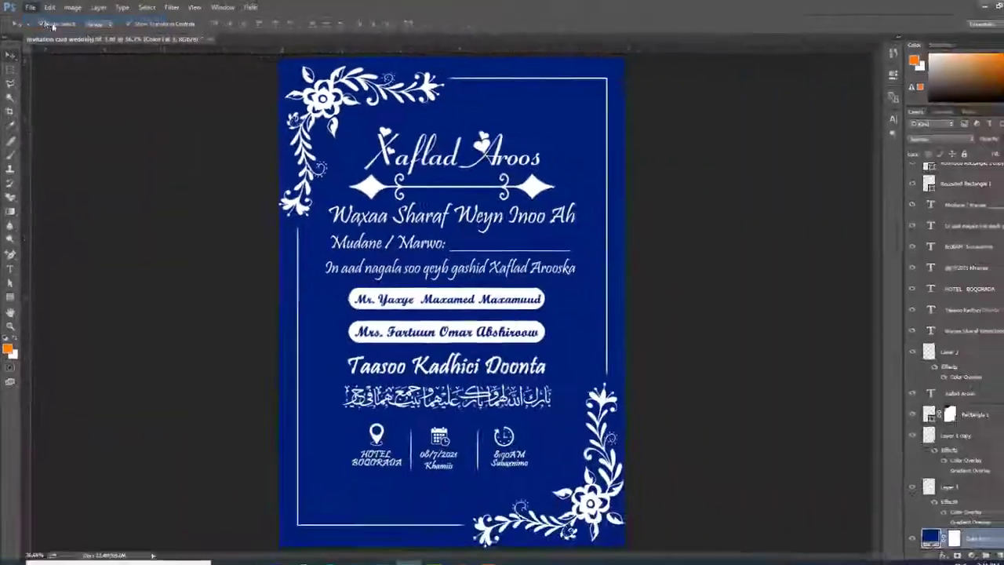
key(ctrl+n)
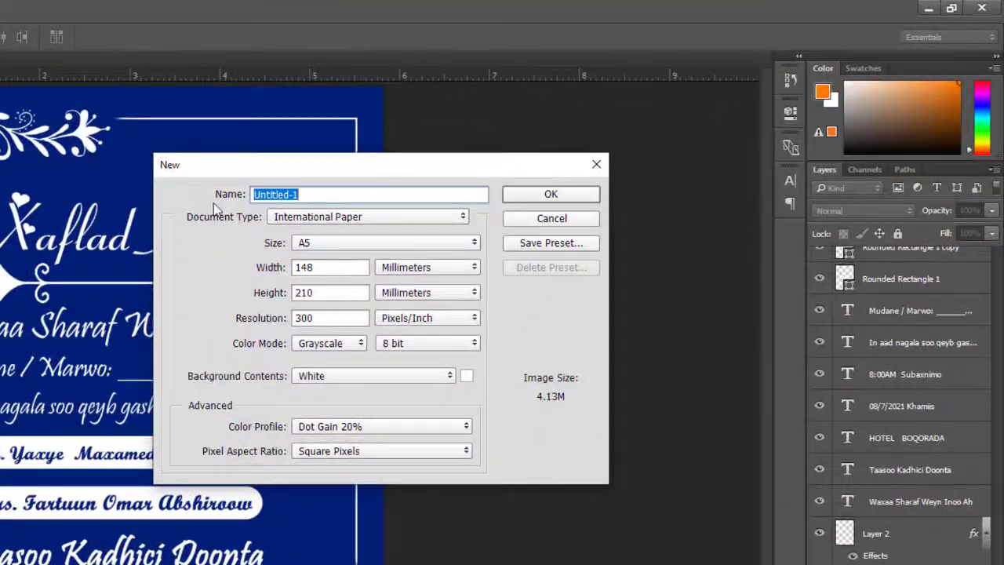
click(321, 245)
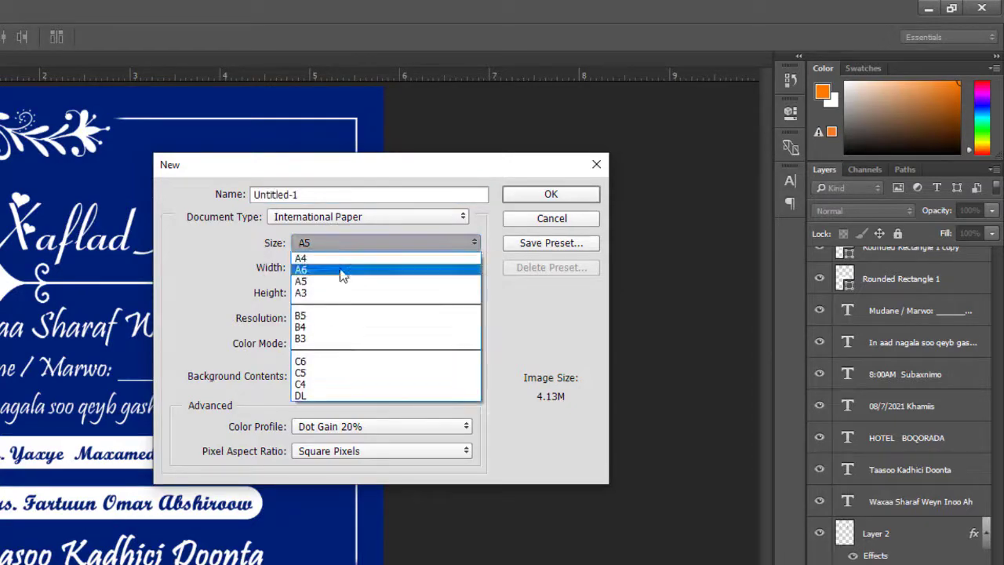
click(320, 283)
key(Escape)
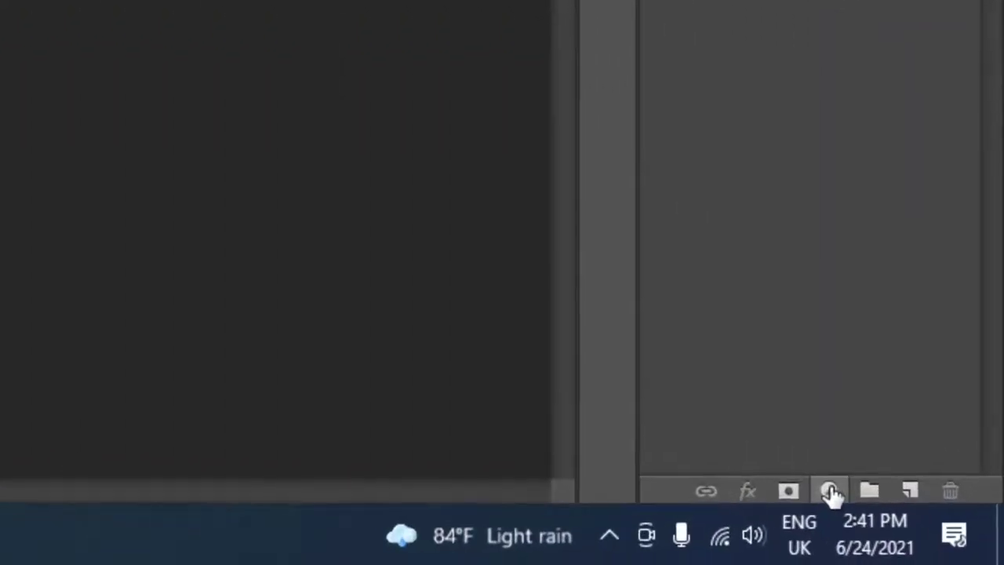
Add a Solid Color fill layer above the background using the hex color 001f76
click(943, 539)
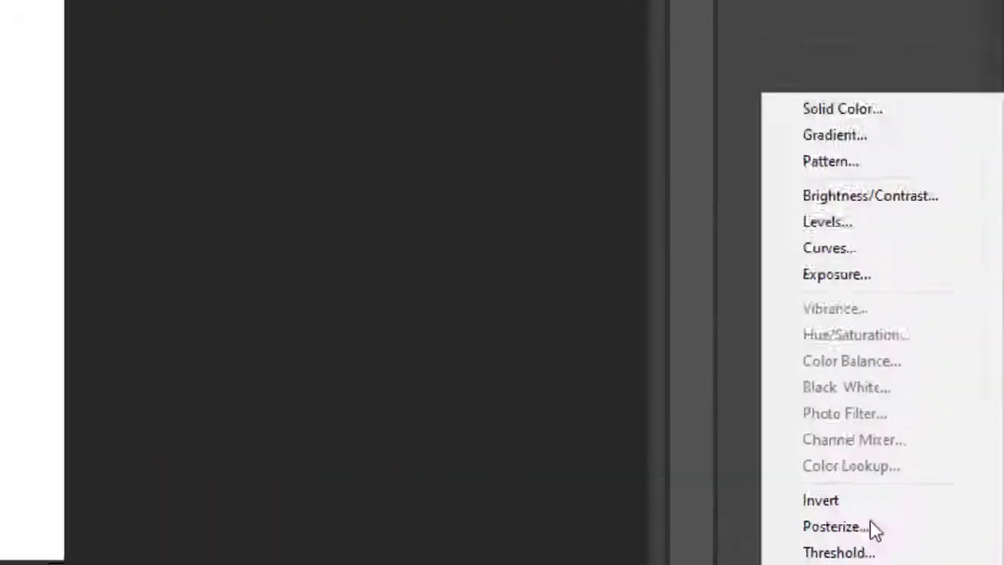
click(919, 456)
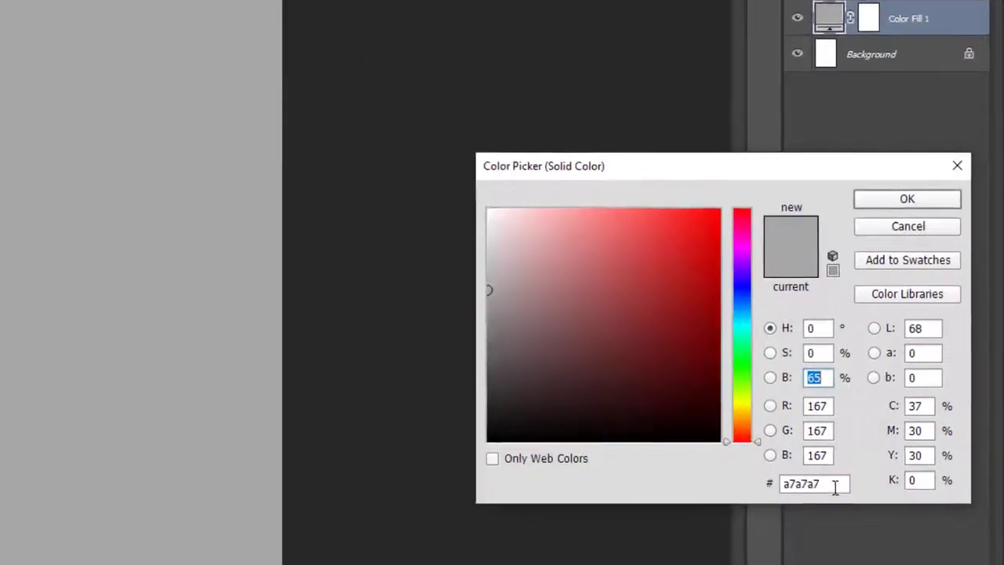
drag(860, 496, 744, 501)
text(00)
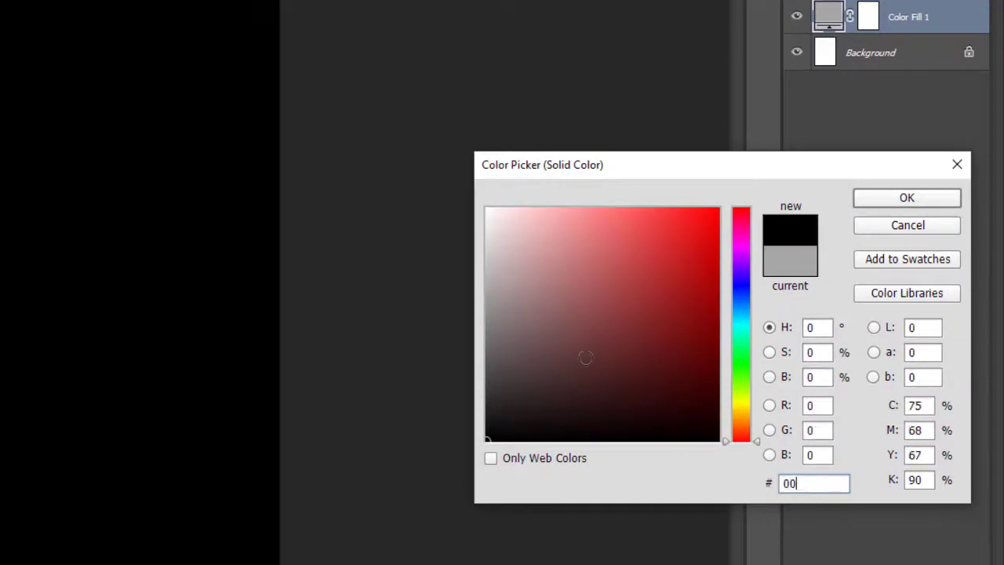
text(17)
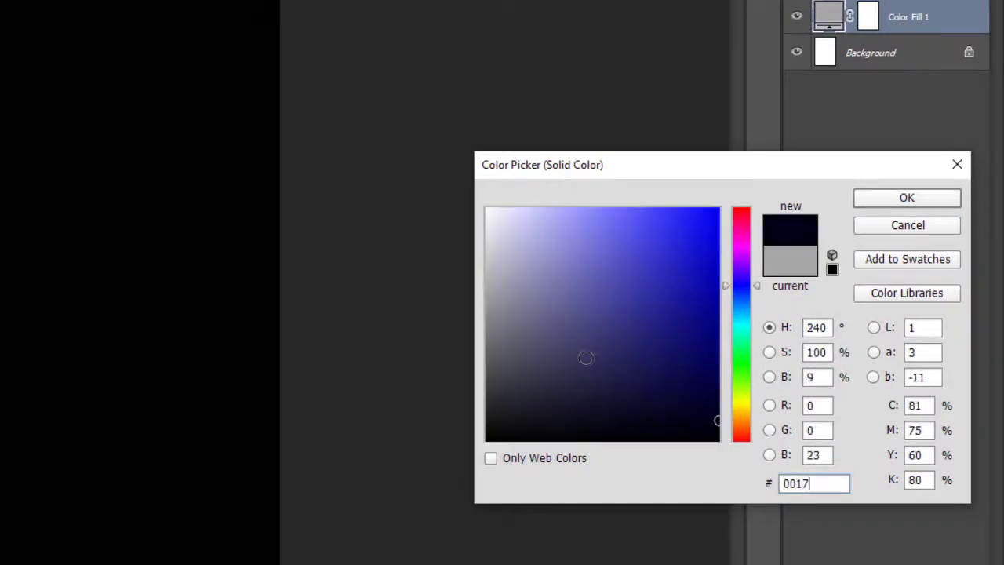
text(6)
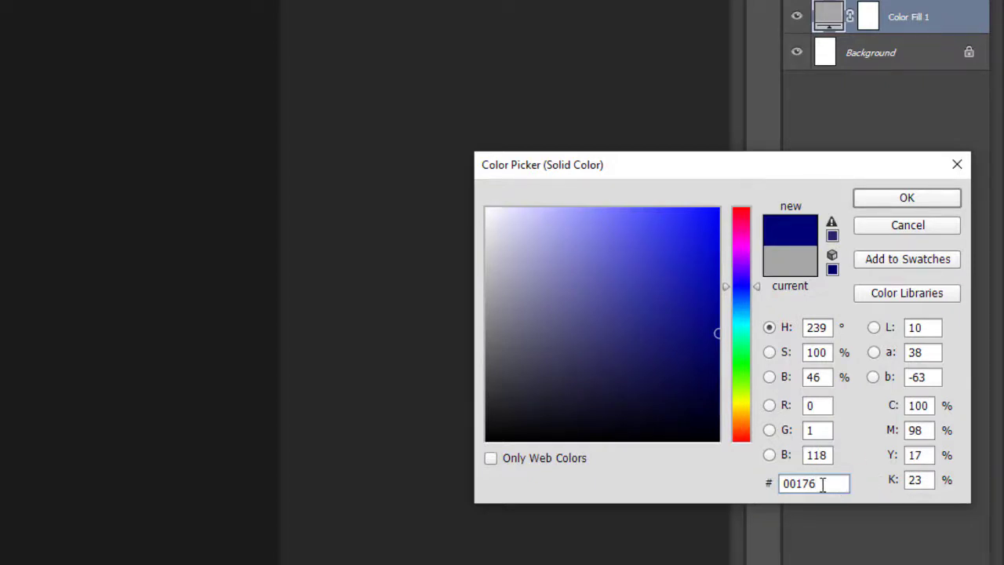
key(BackSpace)
key(BackSpace)
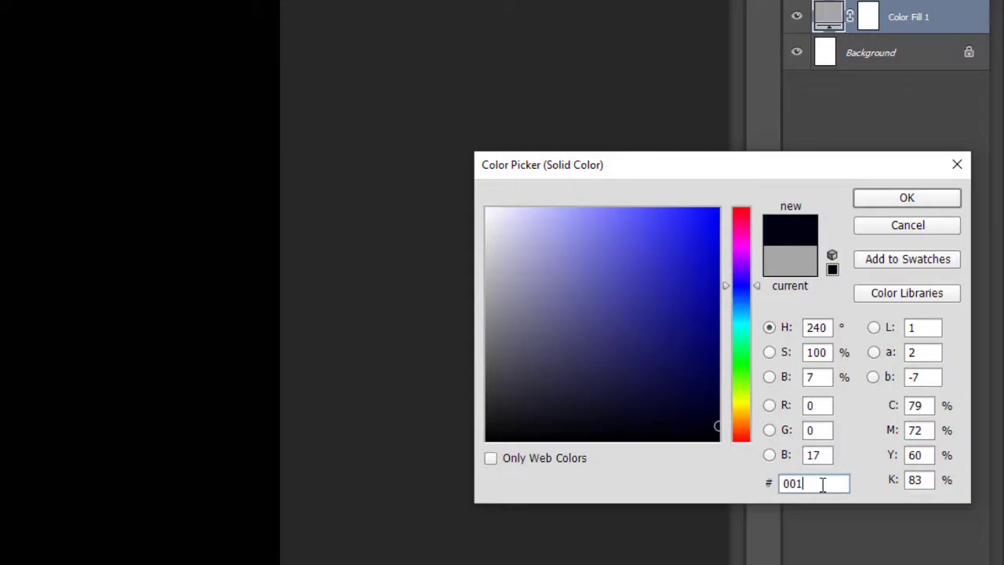
text(f)
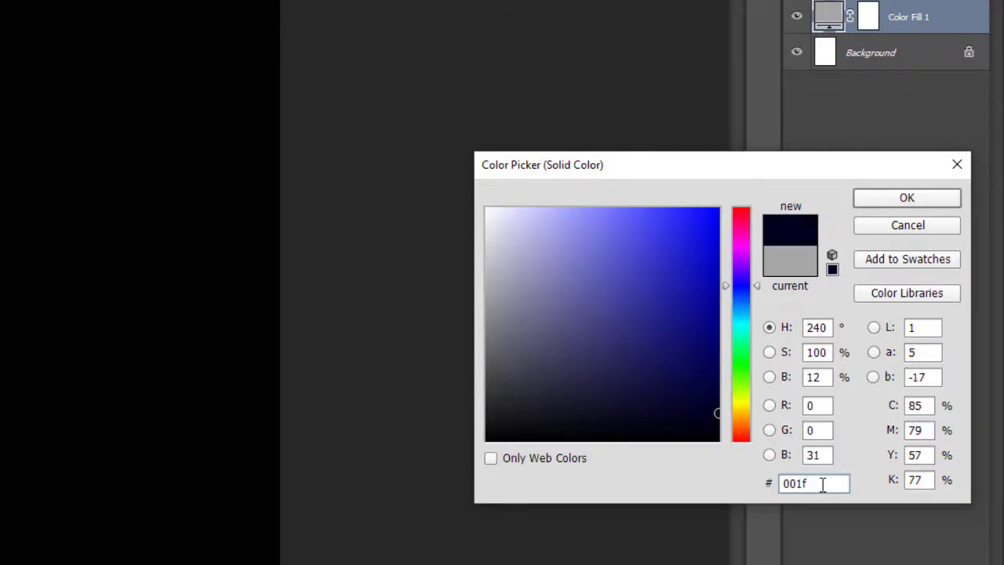
text(76)
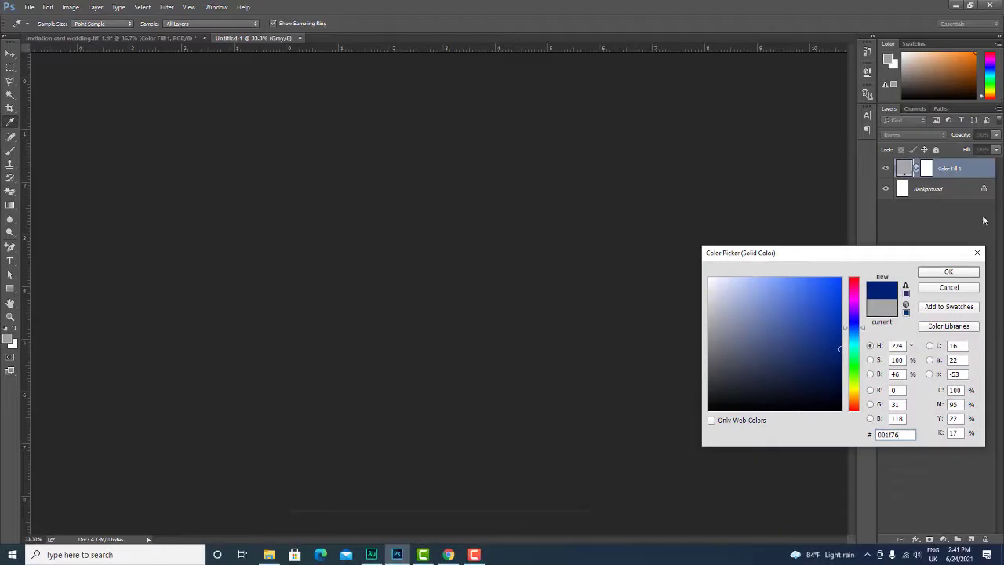
click(953, 273)
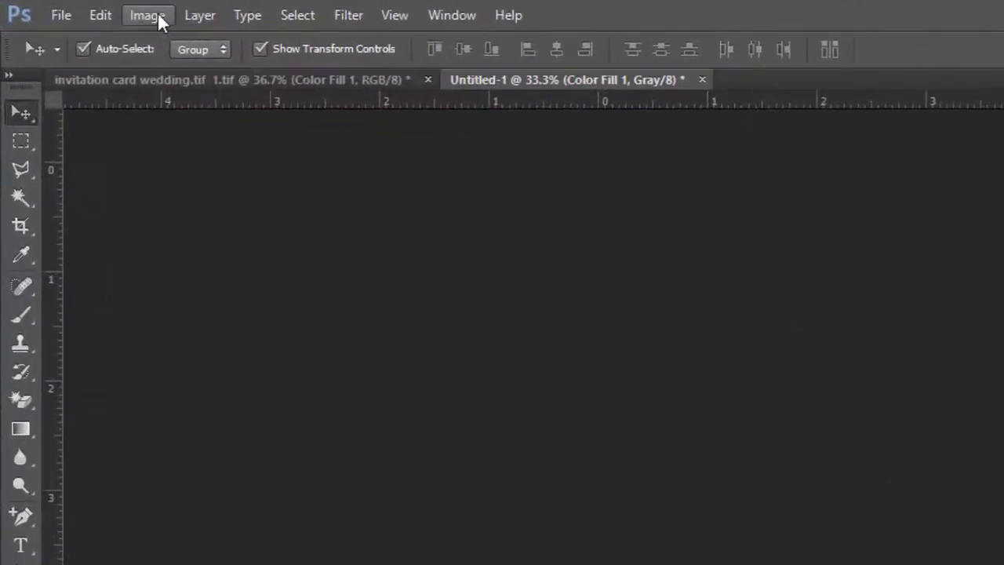
Convert the new document's color mode from Grayscale to RGB Color, flattening its layers
click(143, 16)
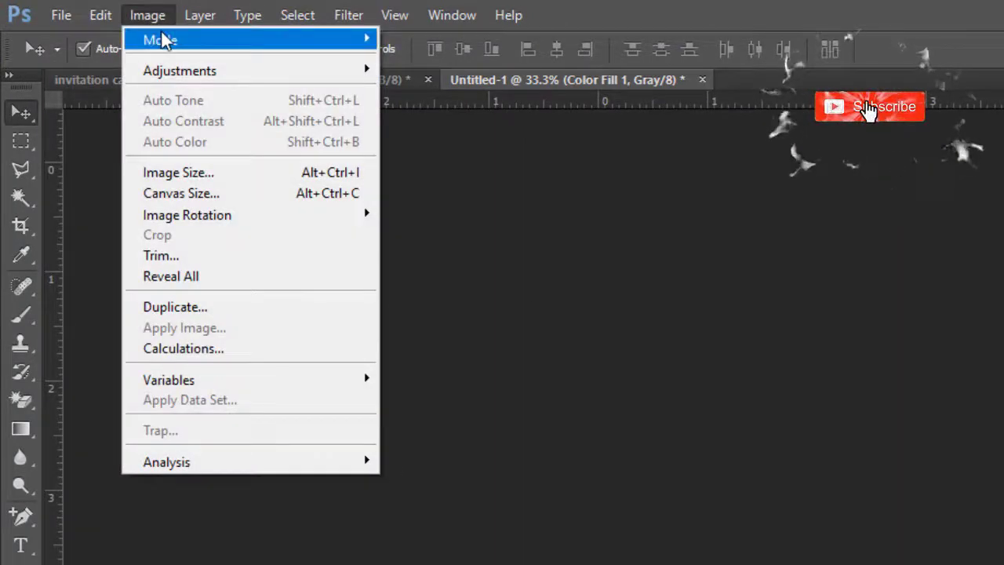
mouse_move(164, 39)
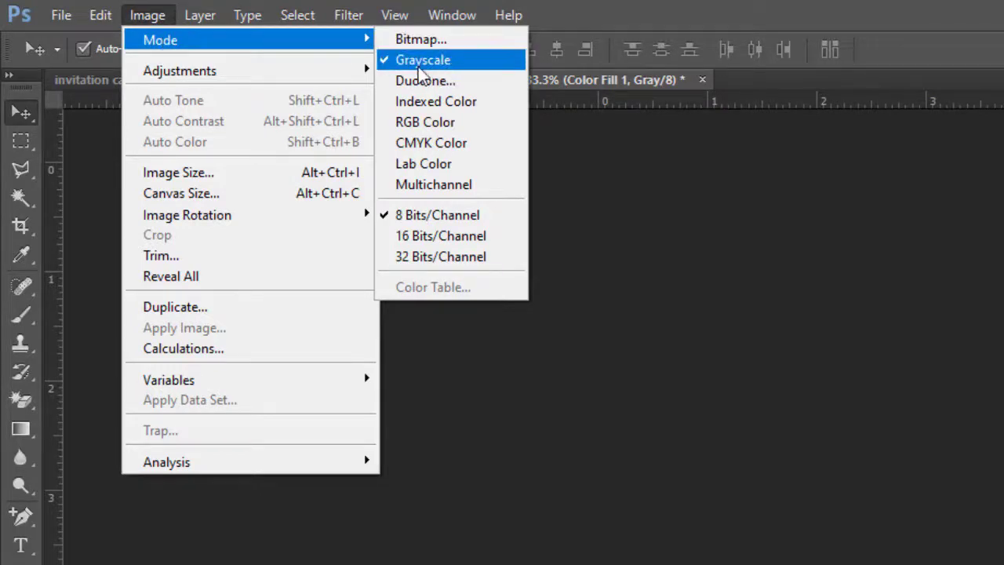
click(427, 123)
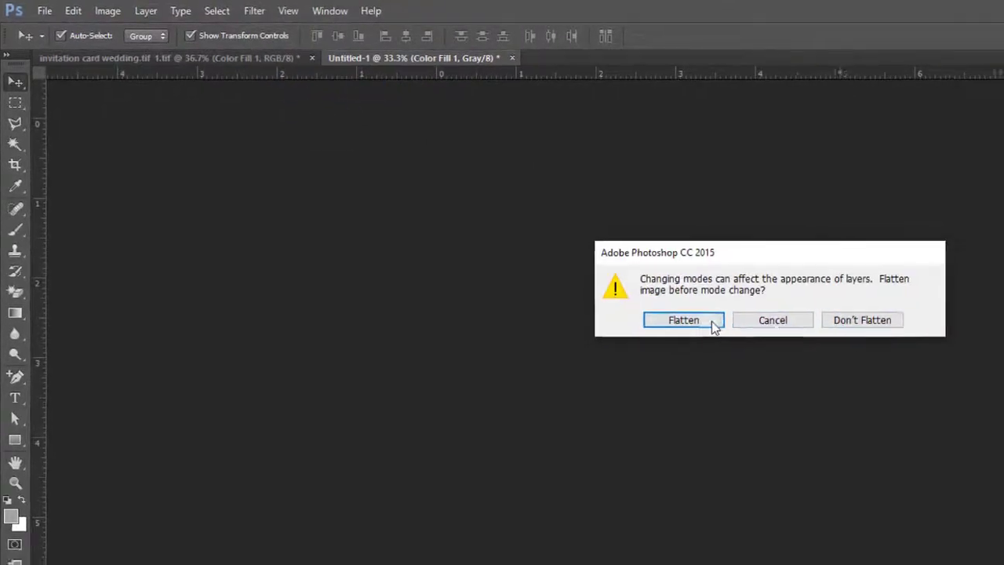
click(713, 325)
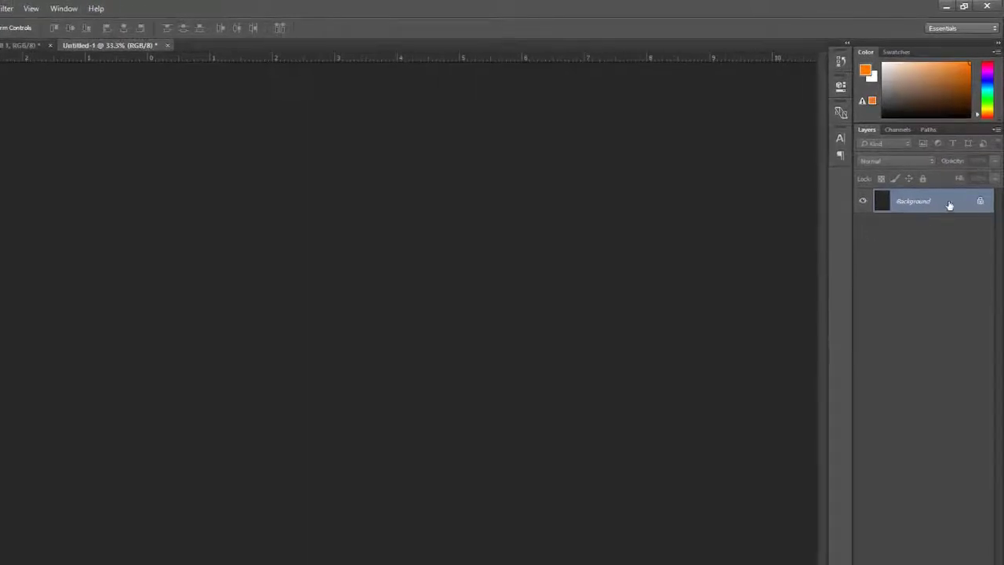
Convert the Background into a regular layer and apply a dark blue Color Overlay with Normal blending at 100% opacity
double_click(882, 208)
click(522, 213)
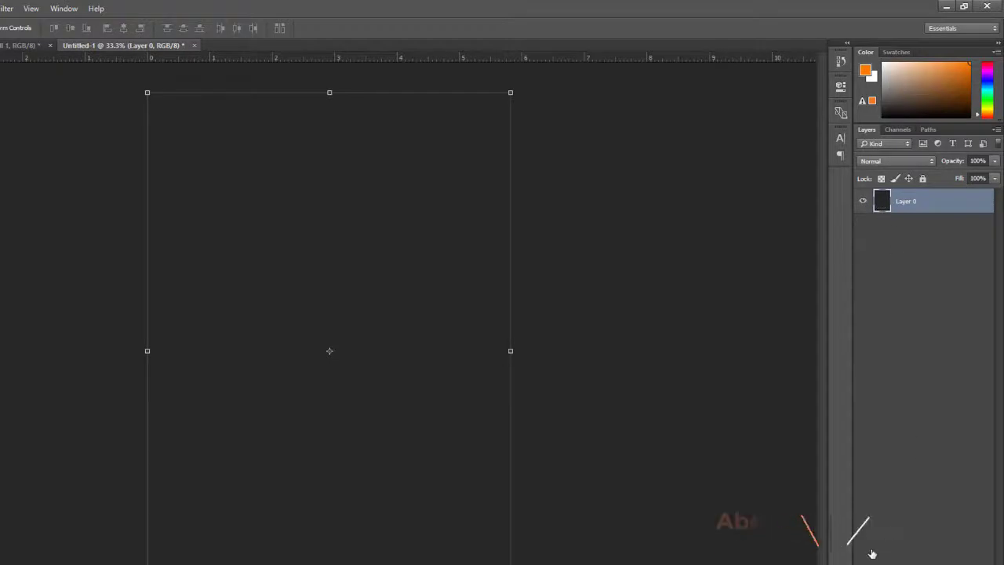
double_click(886, 210)
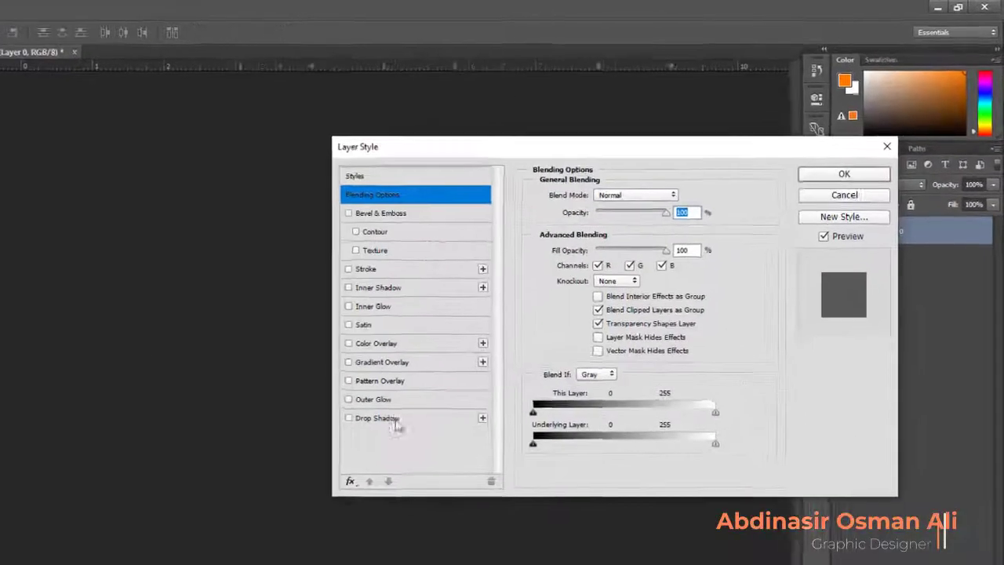
click(331, 363)
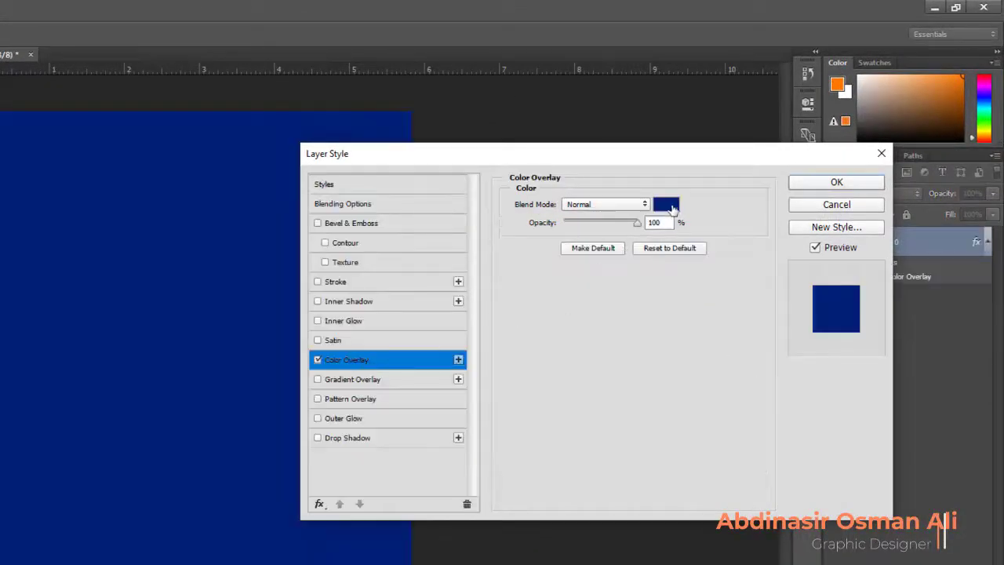
click(816, 184)
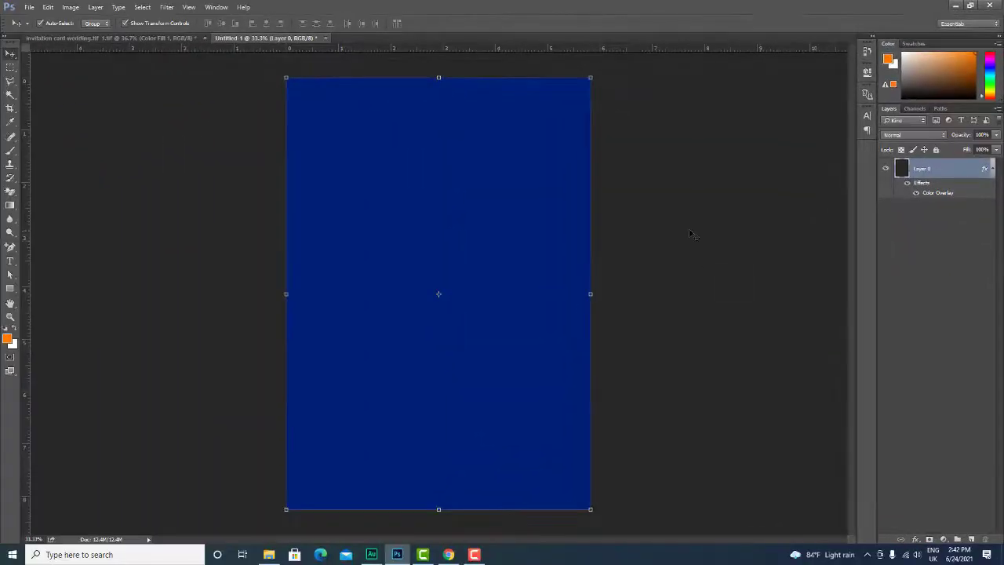
click(730, 231)
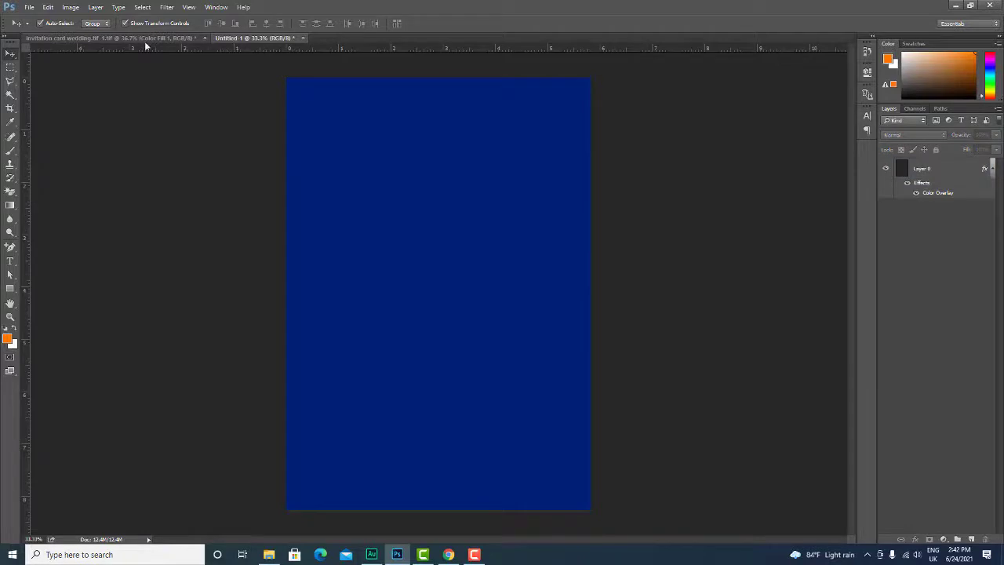
Lock all attributes of the blue background layer in the new document and deselect it
click(146, 47)
drag(427, 102, 852, 205)
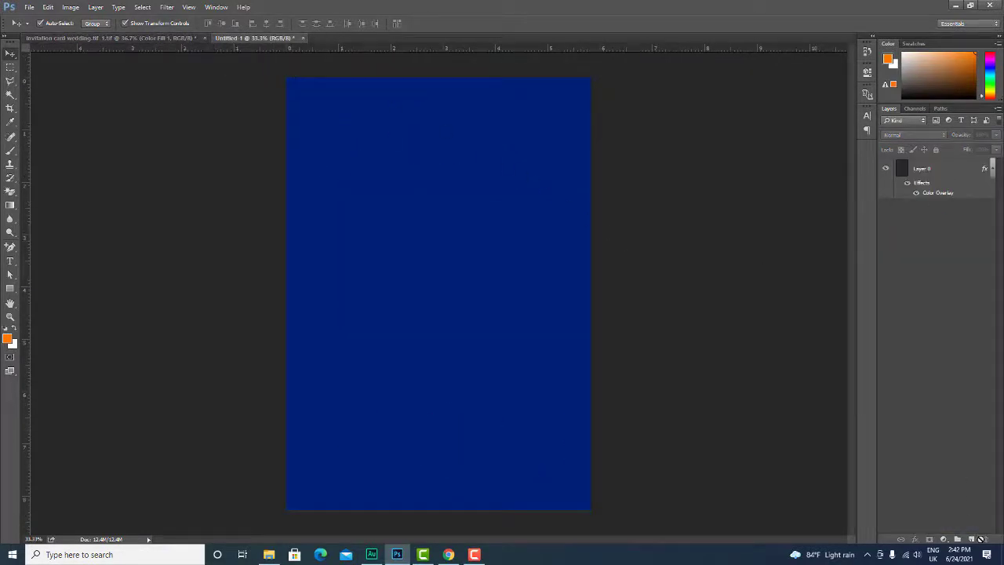
click(935, 162)
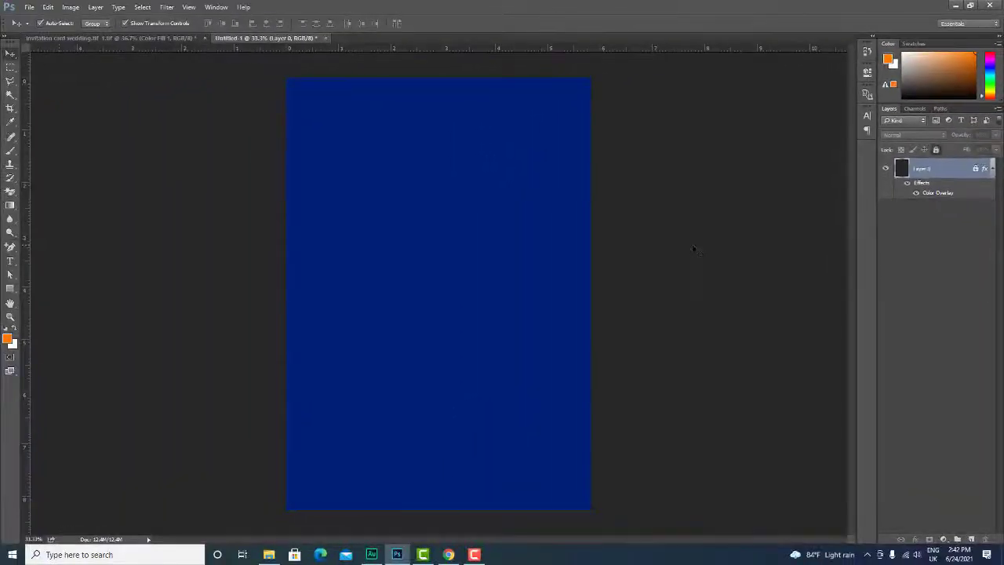
click(903, 392)
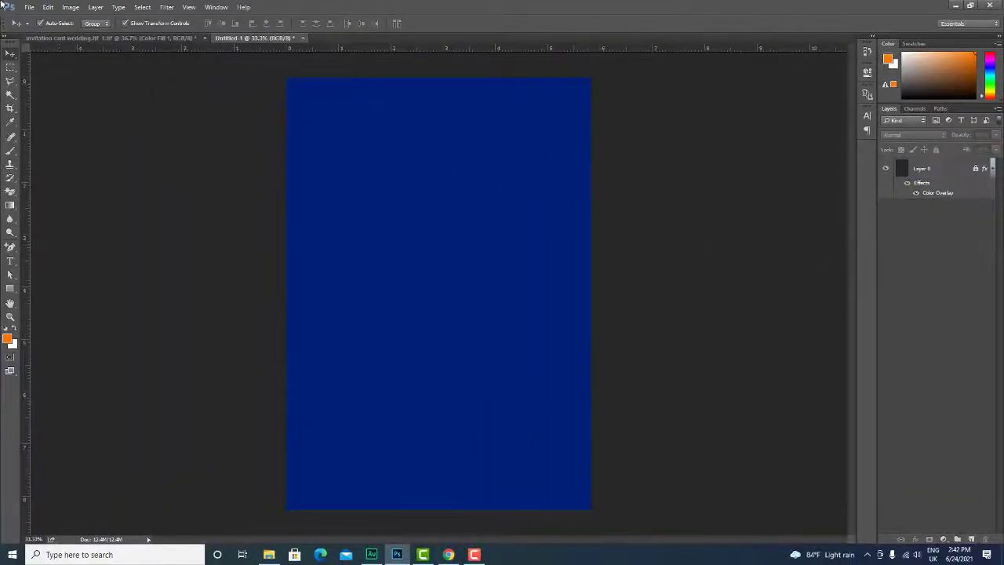
View the finished invitation card for reference, switch to Chrome and search Google Images for "underline design for wedding"
click(142, 41)
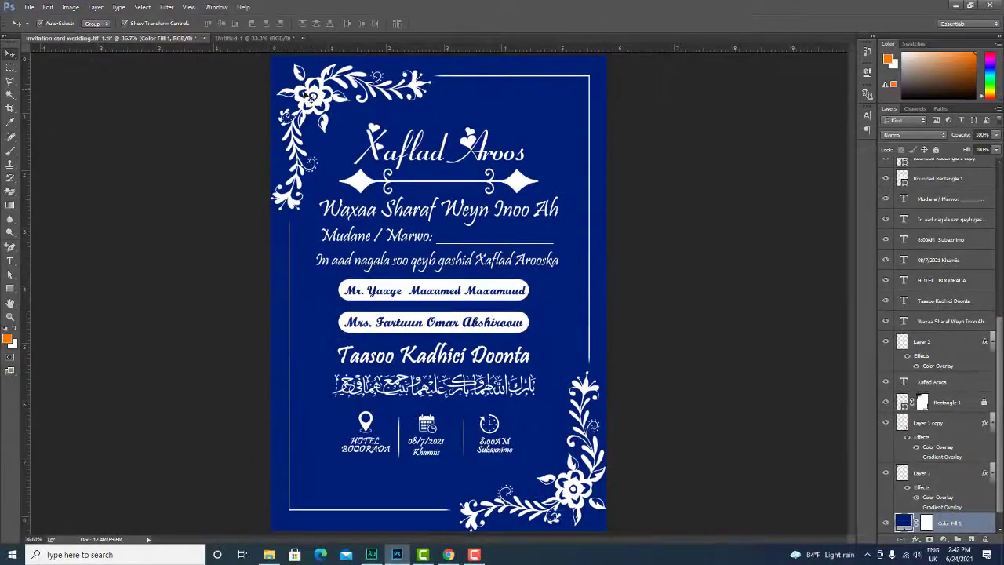
click(448, 555)
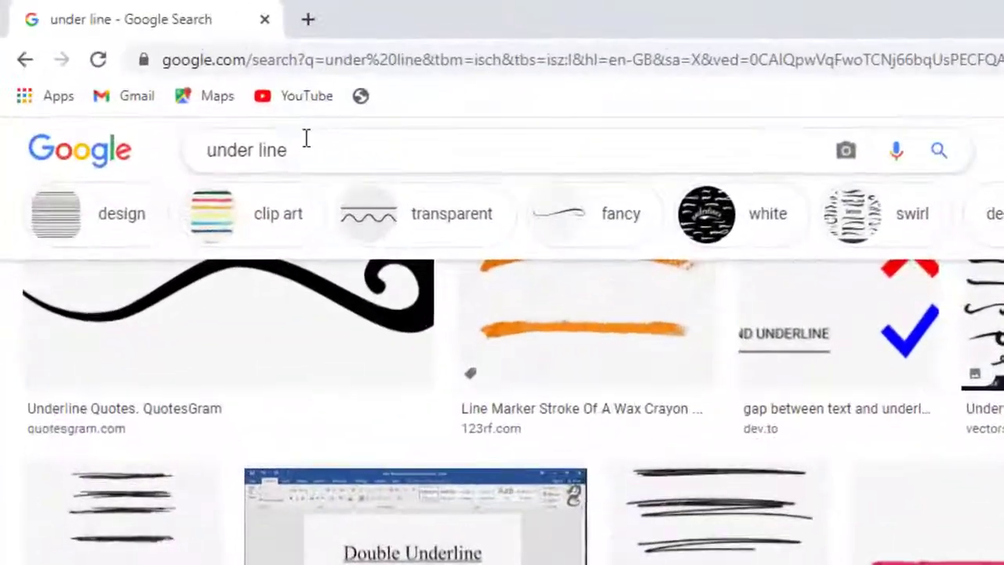
scroll(365, 155, up, 3)
click(354, 154)
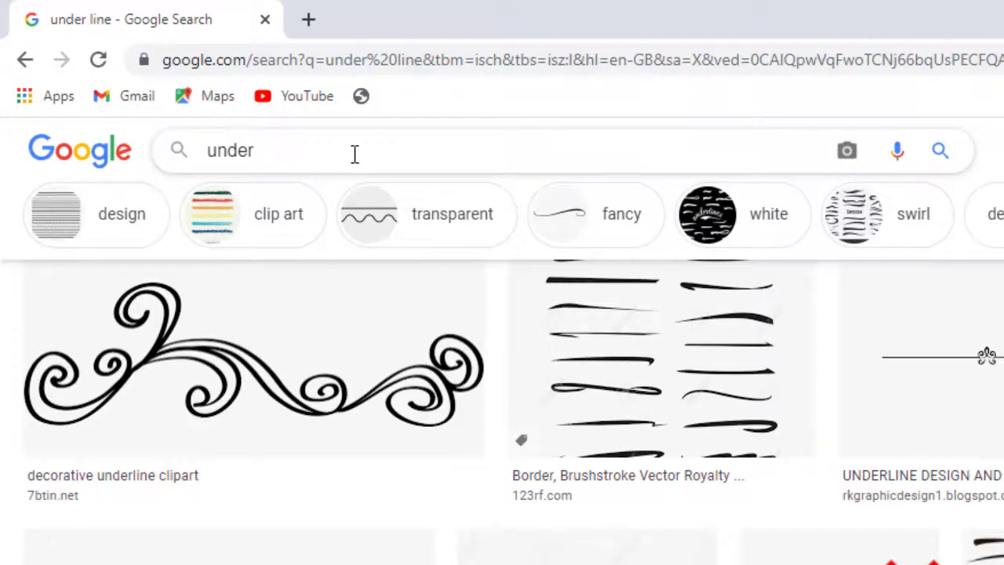
key(BackSpace)
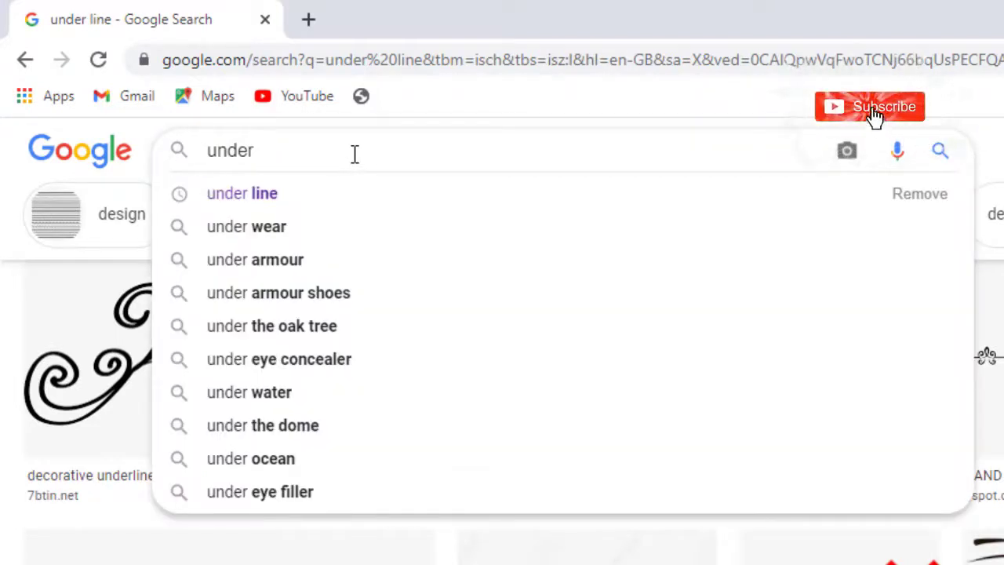
key(BackSpace)
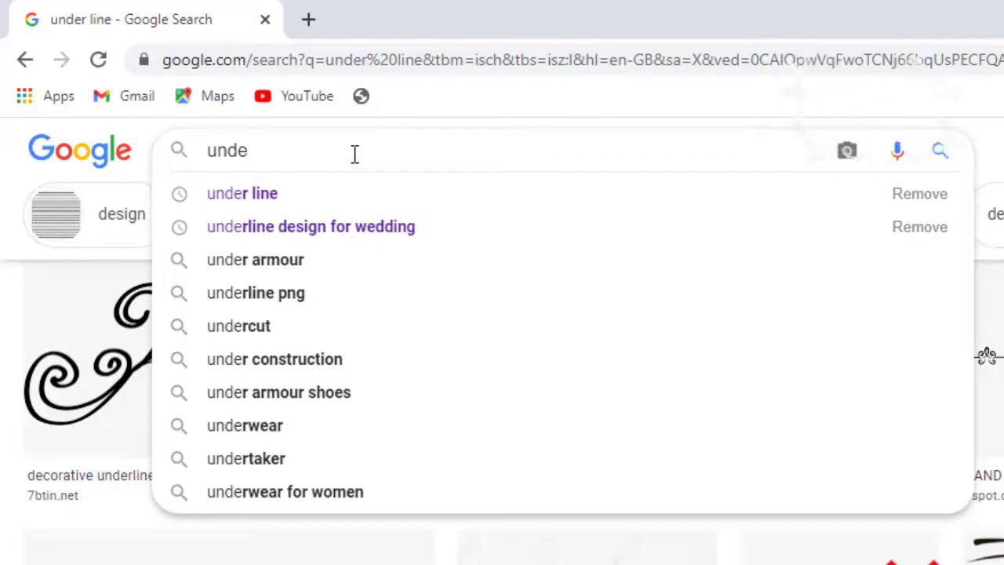
click(369, 226)
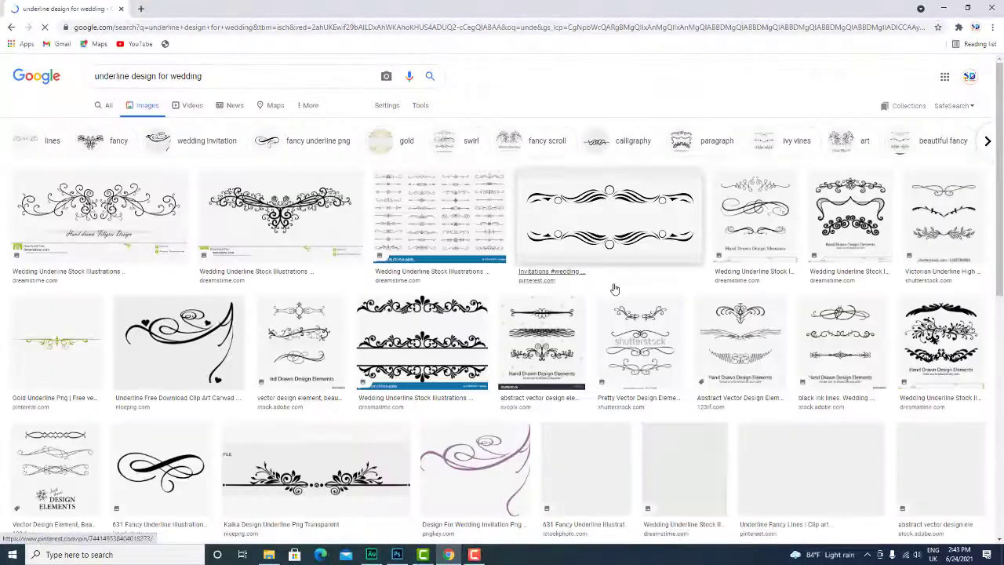
Browse the image results and open the preview of the hand-drawn underline with a central scroll ornament from PNGio
scroll(618, 305, down, 5)
scroll(643, 322, up, 3)
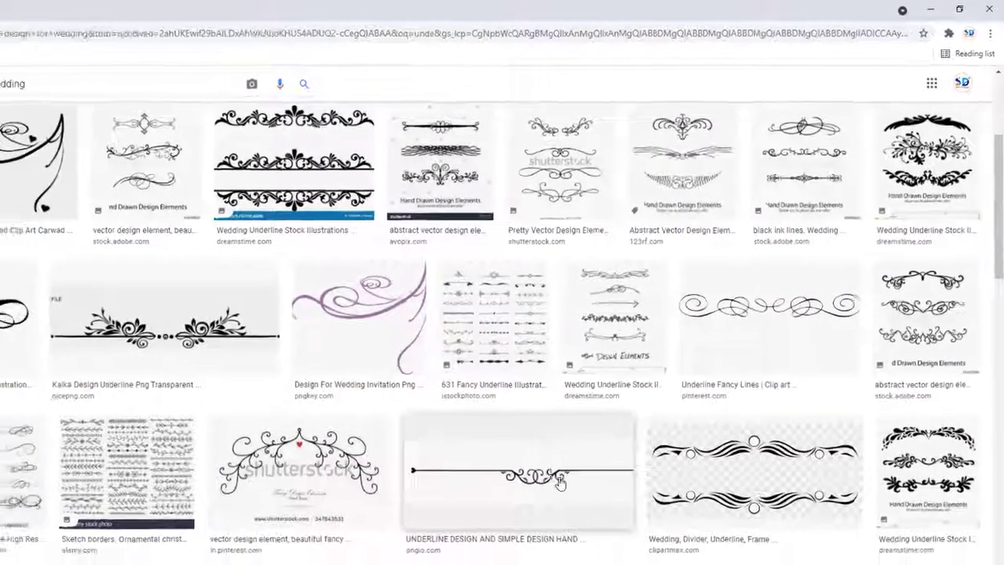
click(502, 491)
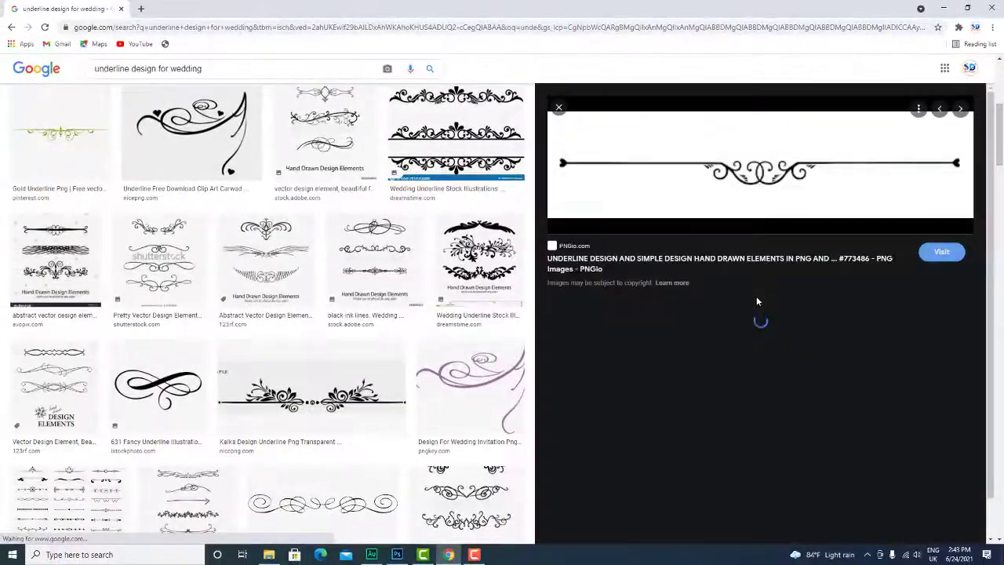
Browse the related images, open the underline with two interlocking rings from RK Graphic Design and copy the image
scroll(863, 251, down, 2)
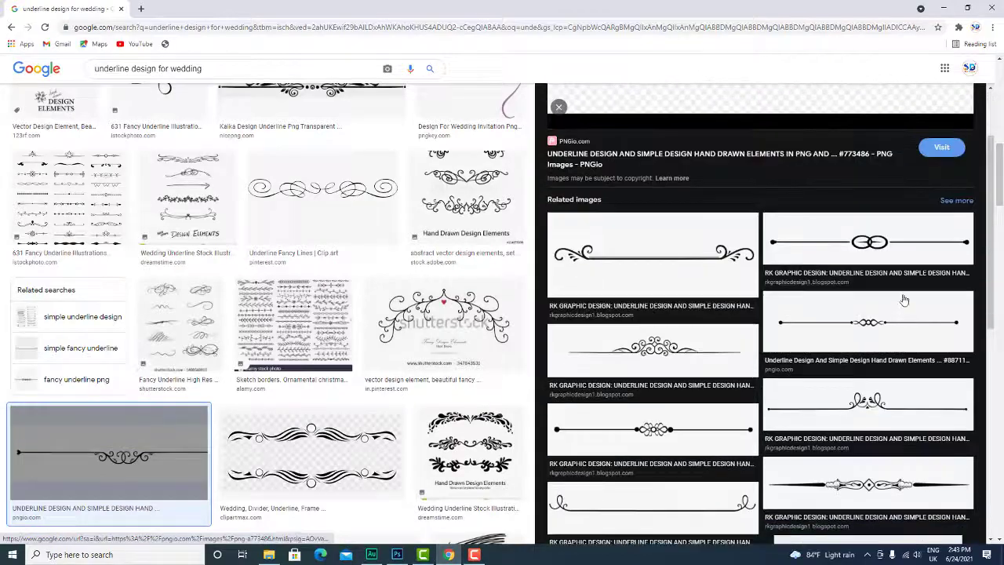
click(871, 252)
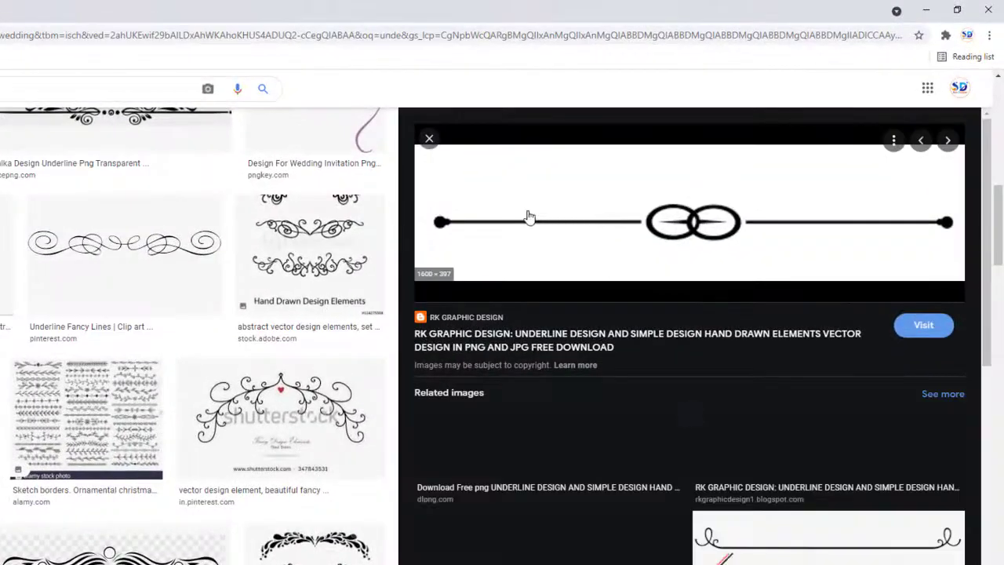
right_click(599, 226)
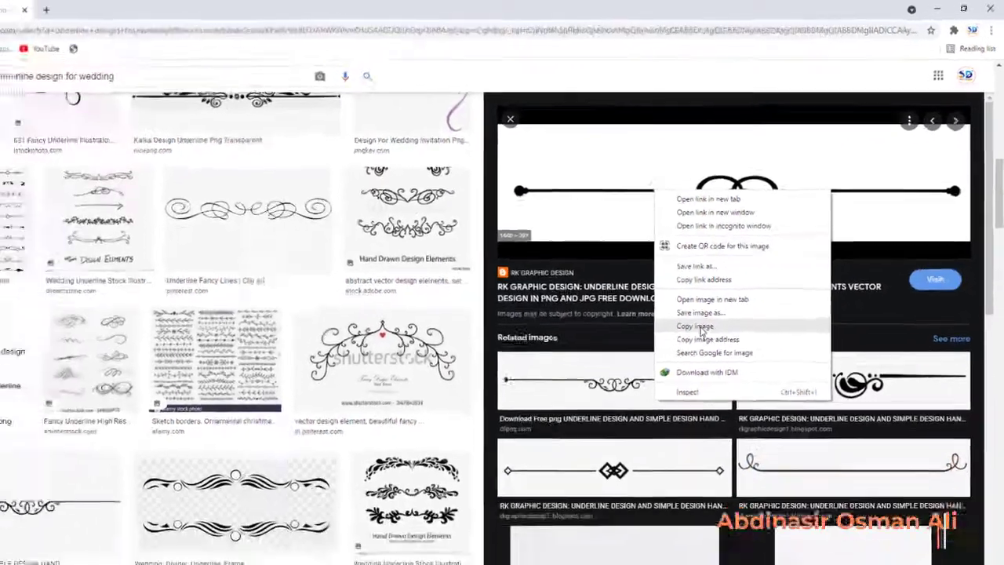
click(648, 380)
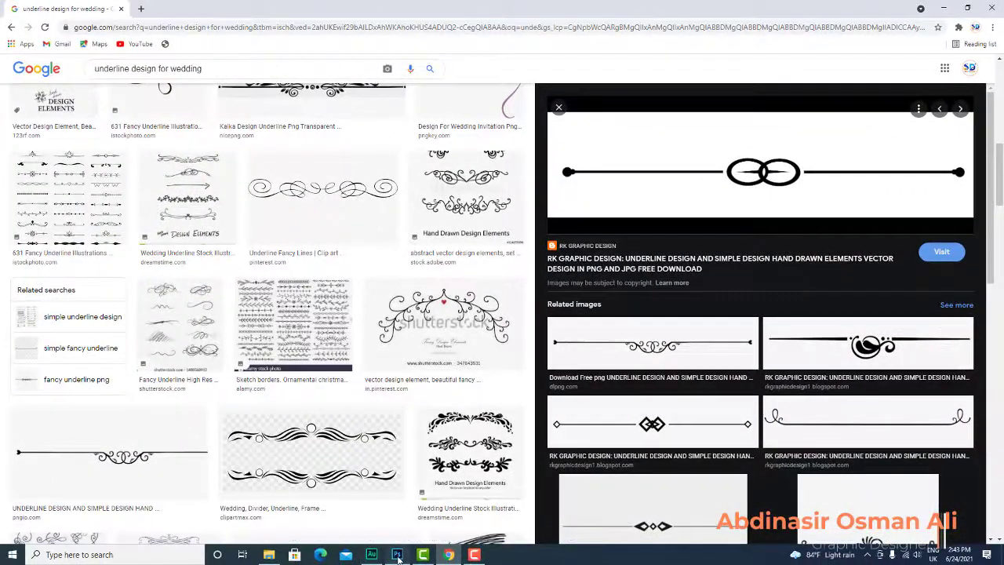
Switch to Photoshop and paste the copied ring underline into the blue Untitled-1 document
click(397, 556)
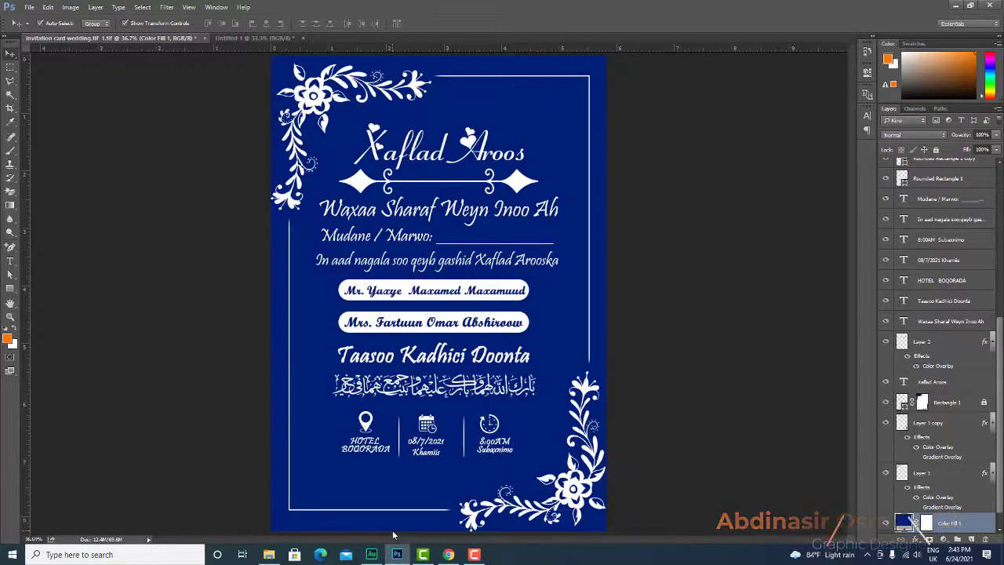
click(251, 37)
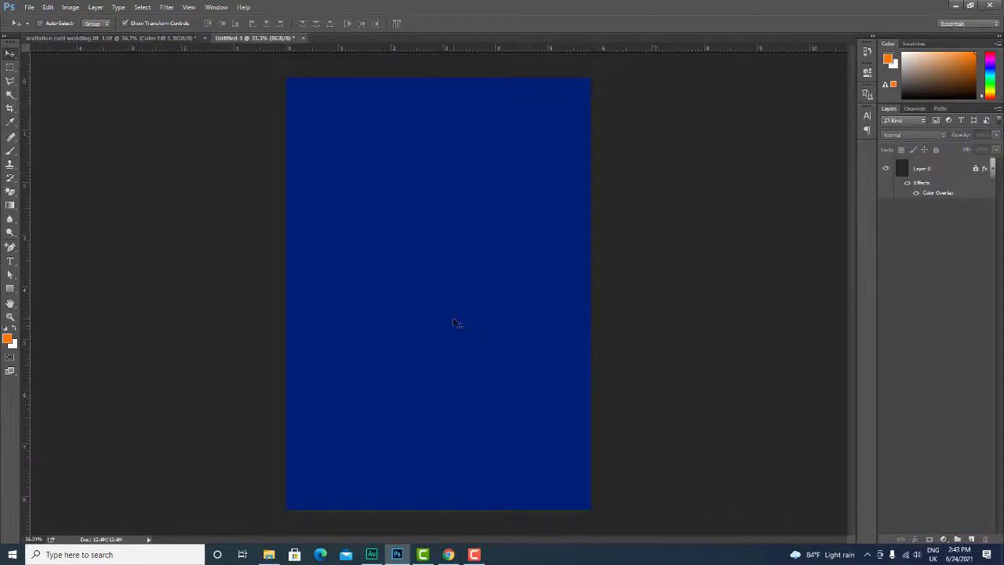
key(ctrl+v)
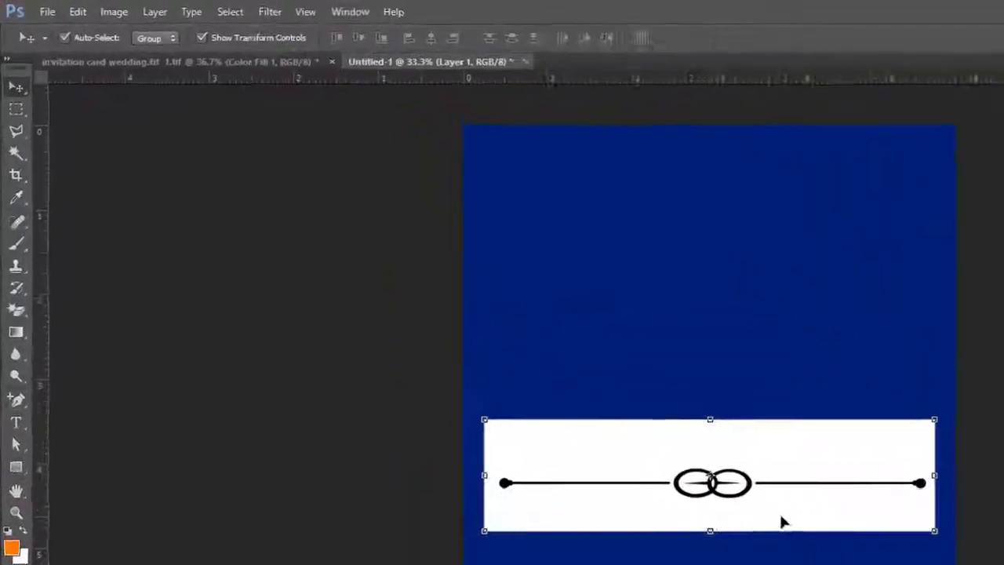
Erase the white background around the pasted underline with the Magic Eraser tool, and delete the underline layer
mouse_move(17, 336)
mouse_down()
mouse_move(109, 372)
mouse_move(101, 335)
mouse_up()
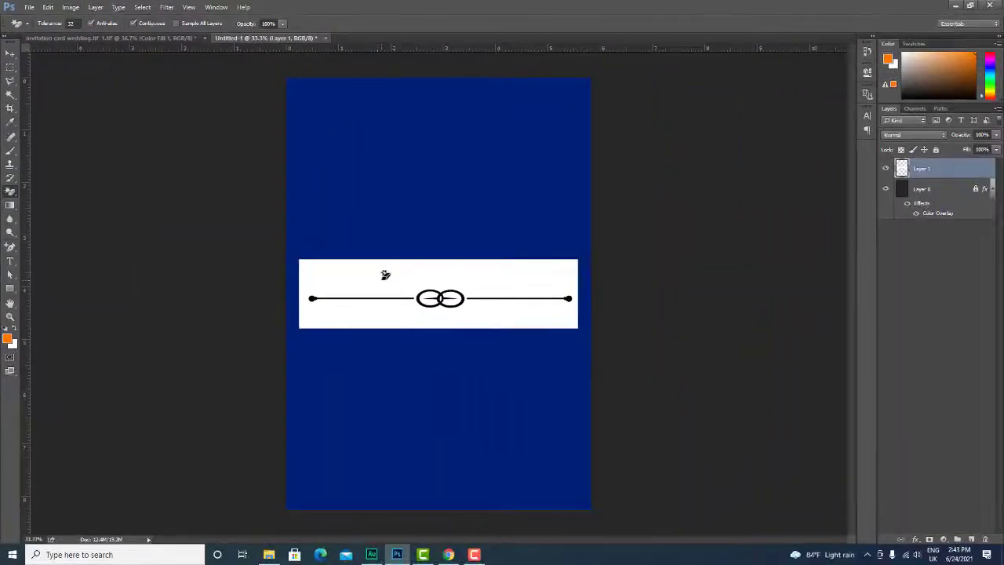
click(383, 277)
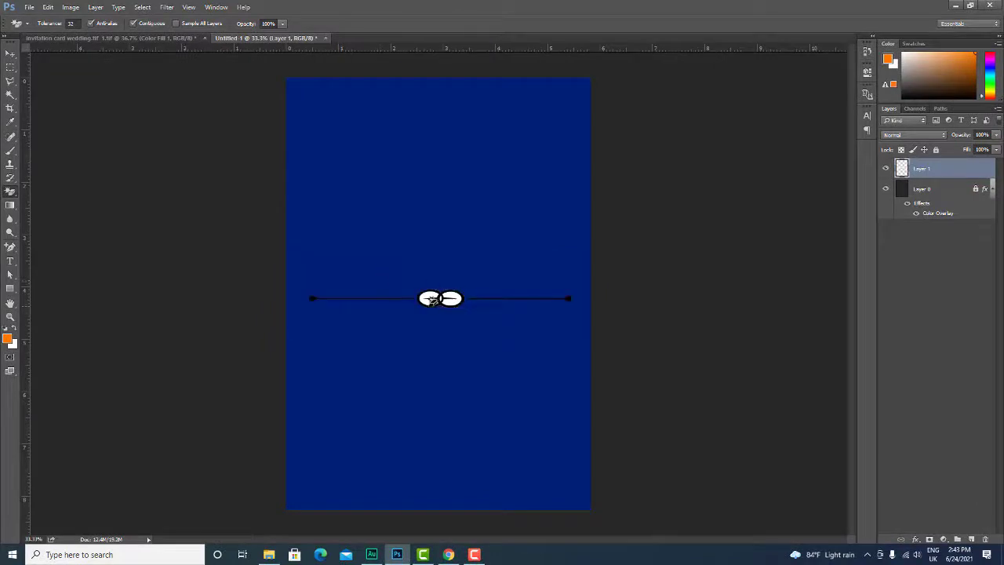
click(11, 55)
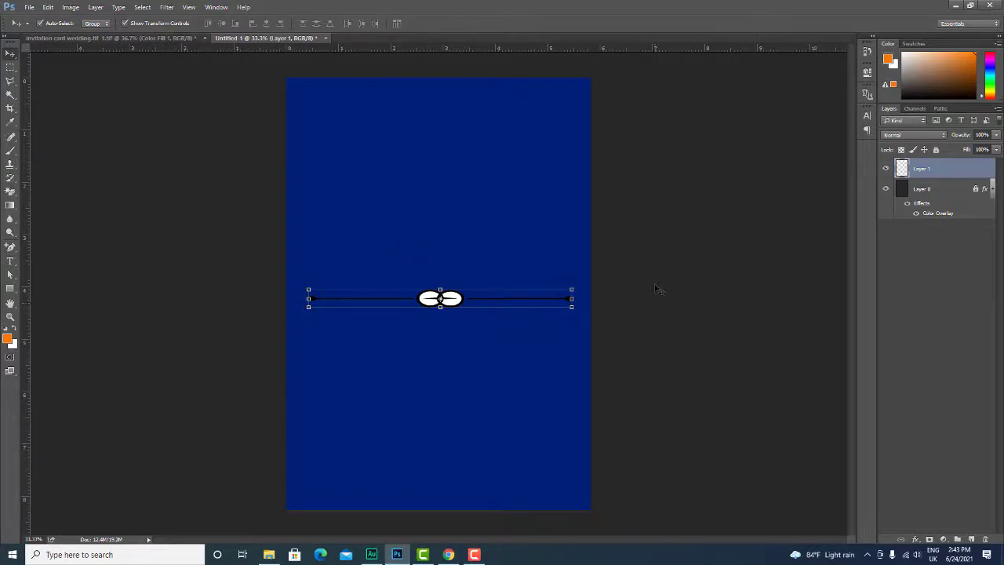
key(Delete)
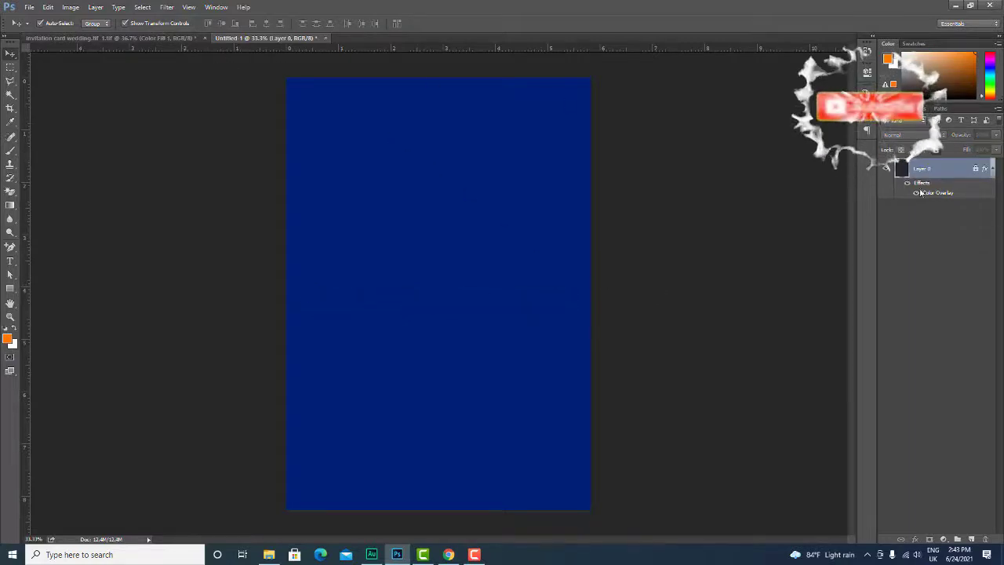
Point out the corner flower ornament in the finished card, switch to Chrome and search Google Images for "wedding border png"
click(174, 37)
click(316, 107)
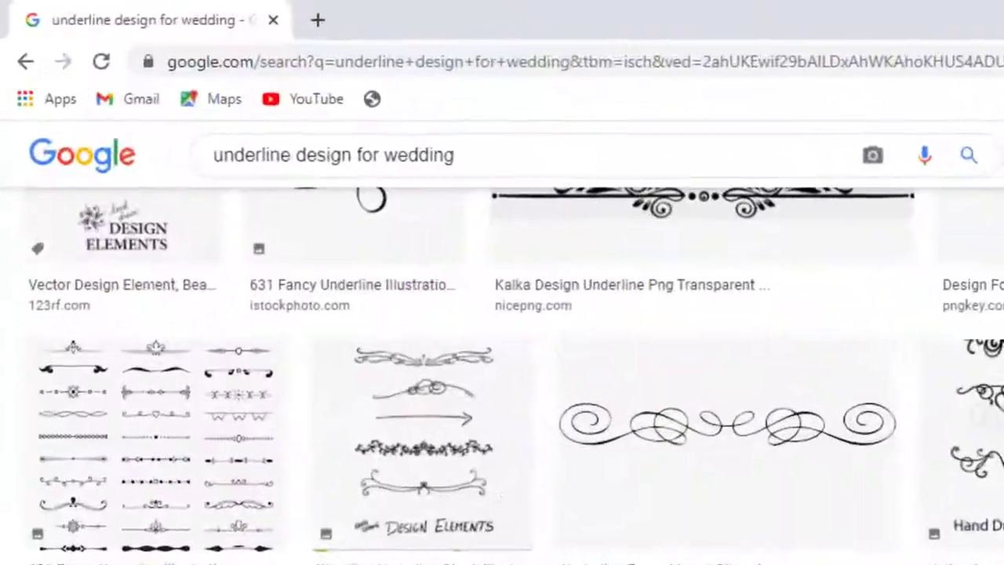
scroll(666, 531, up, 5)
drag(485, 154, 75, 166)
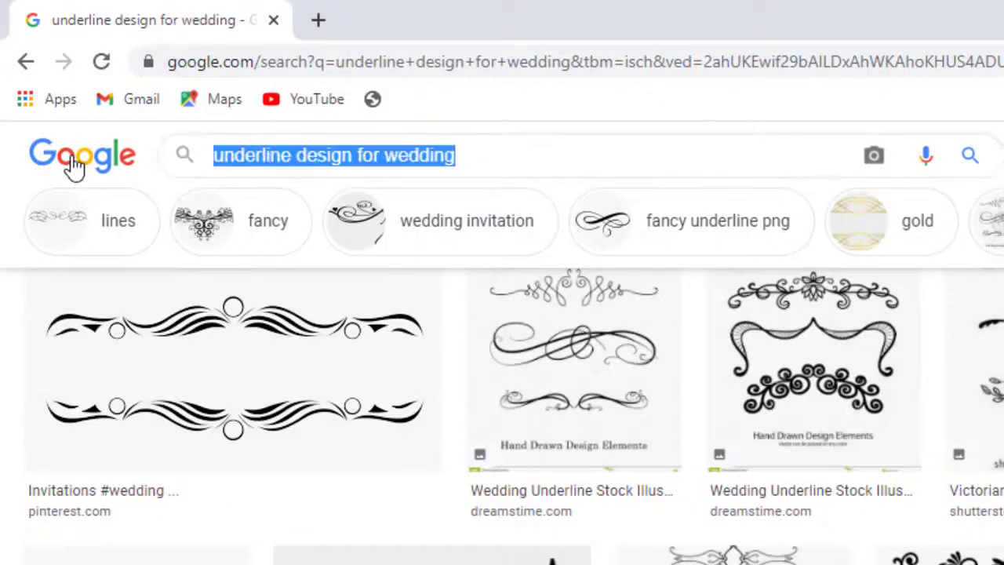
text(w)
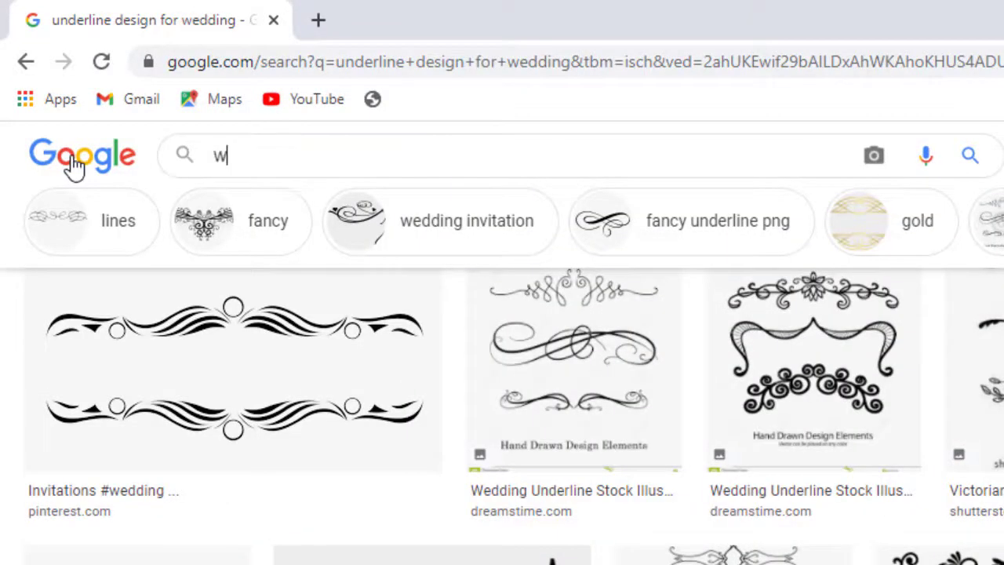
text(edding nb)
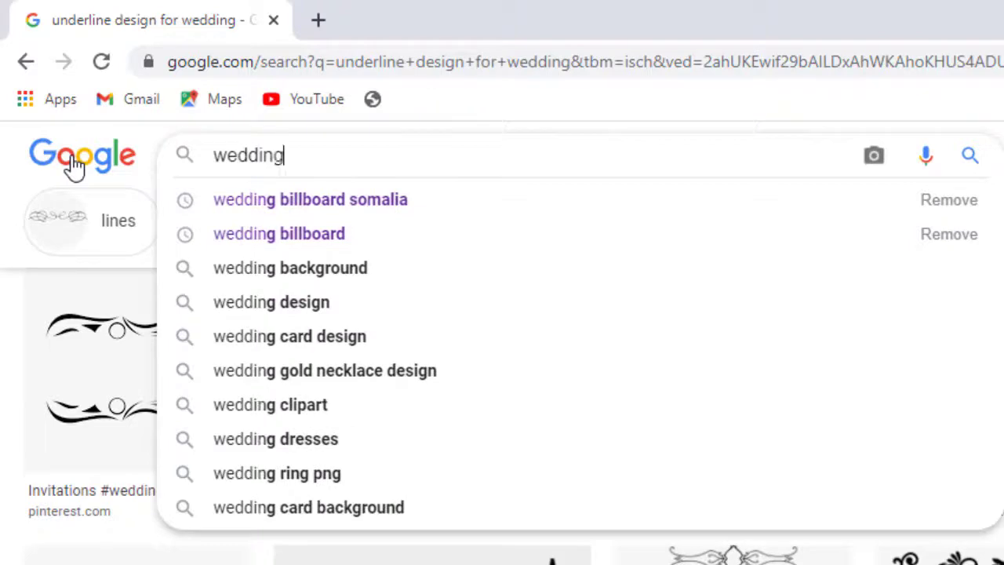
key(BackSpace)
key(BackSpace)
key(BackSpace)
text(n)
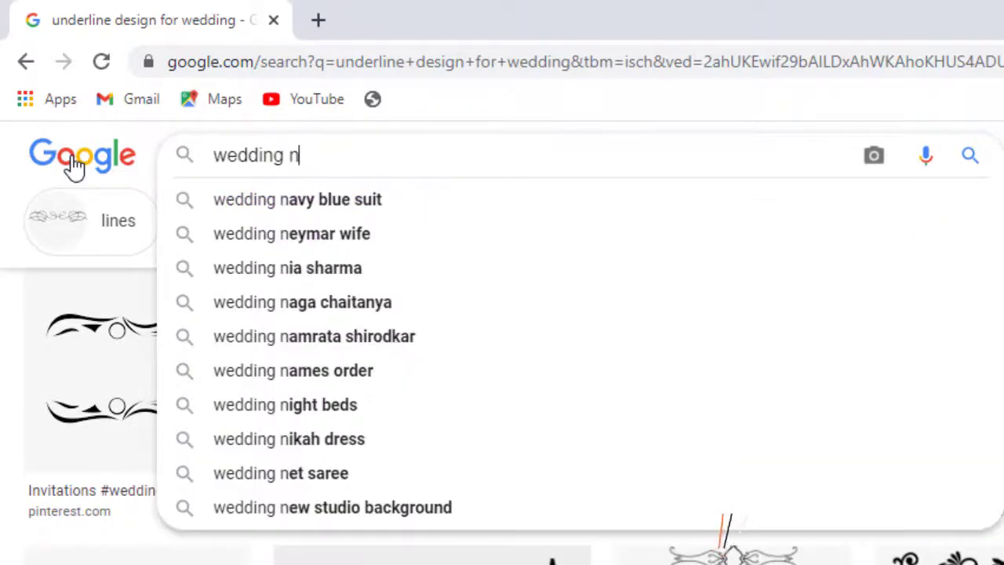
key(BackSpace)
key(BackSpace)
text(bor)
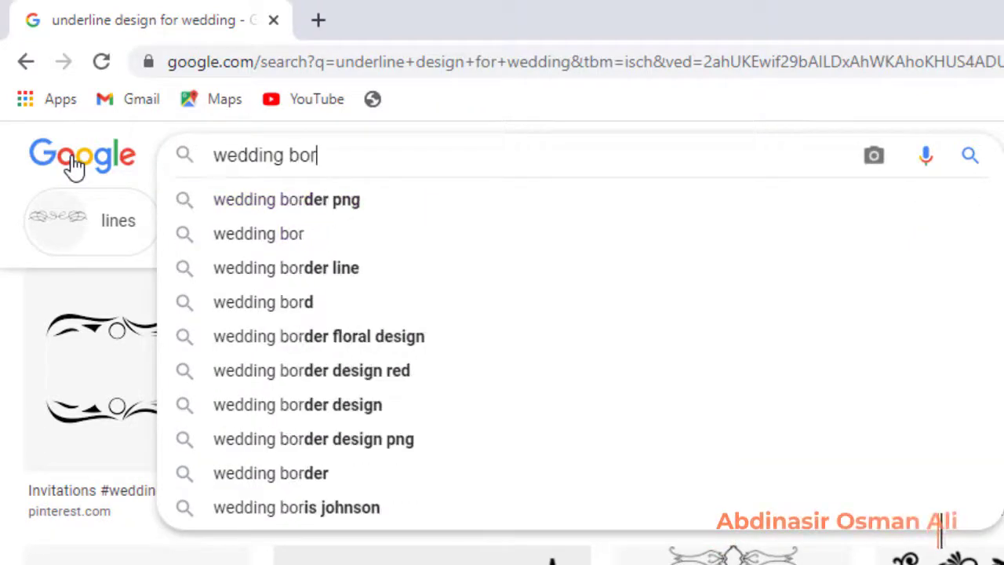
click(322, 200)
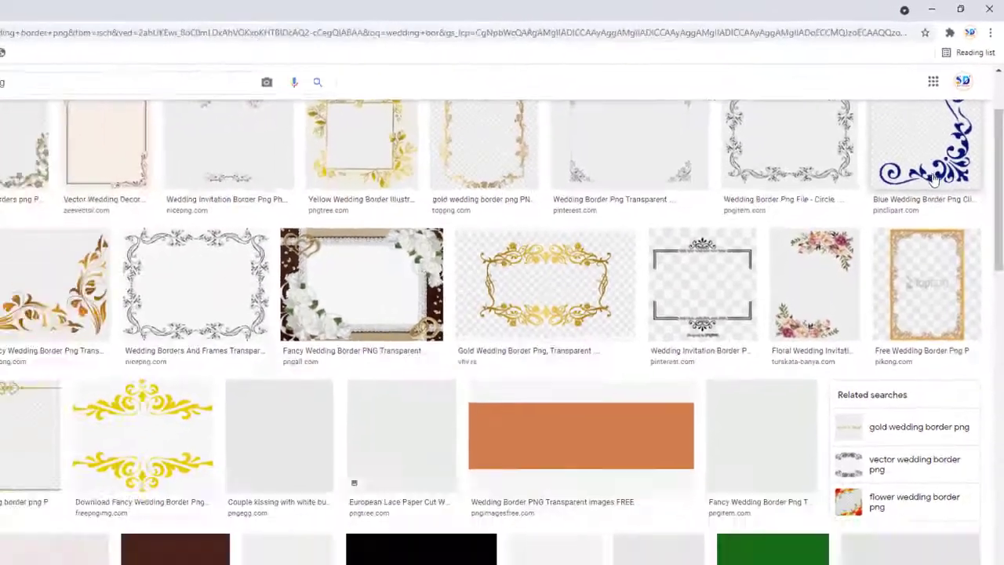
Open the preview of the Blue Wedding Border clipart from PinClipart and look through its related border images
click(926, 259)
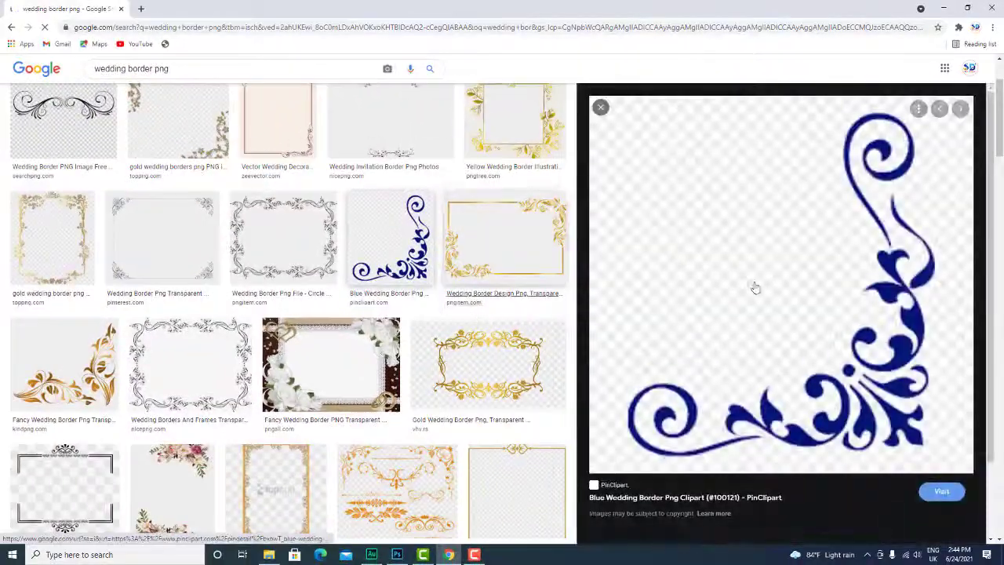
scroll(755, 287, down, 5)
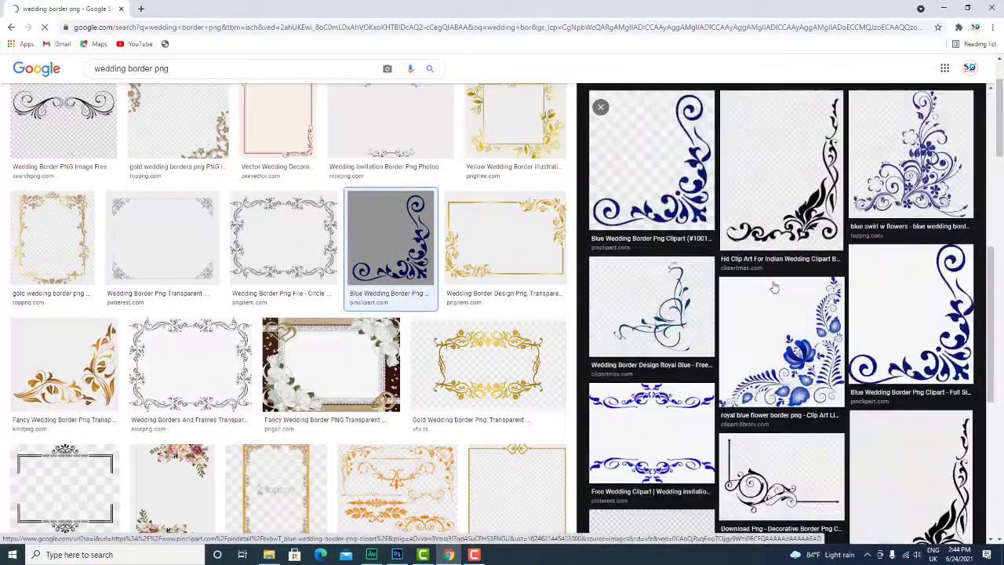
scroll(858, 309, down, 5)
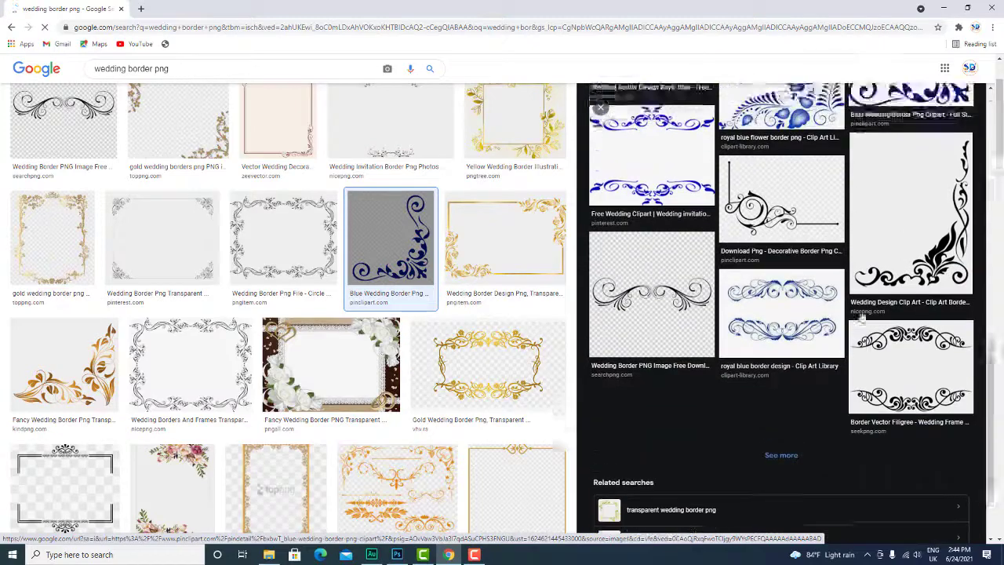
scroll(862, 315, up, 10)
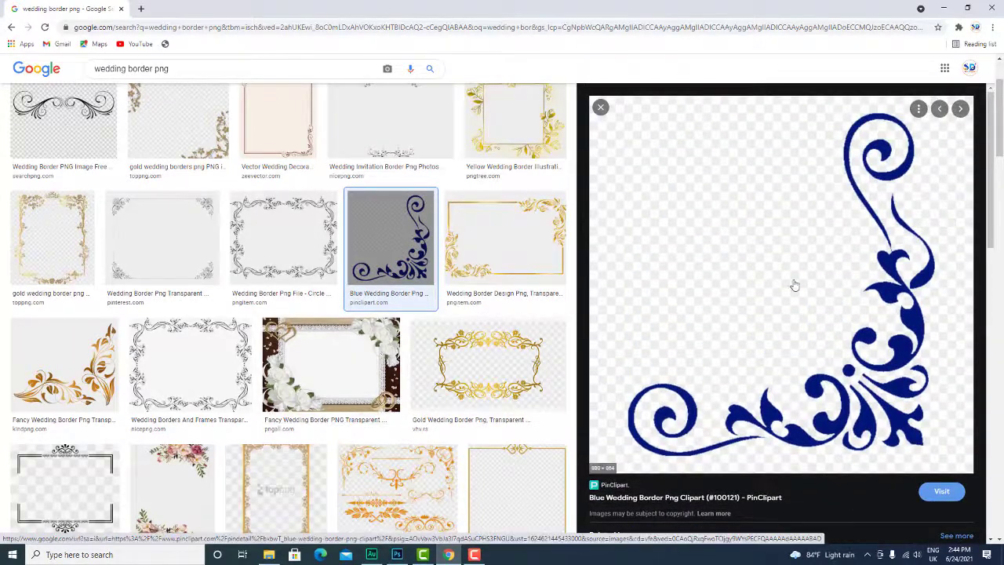
Switch to Photoshop, copy the white flower ornament from the finished card into Untitled-1 and place it in the card's upper-left corner
click(397, 554)
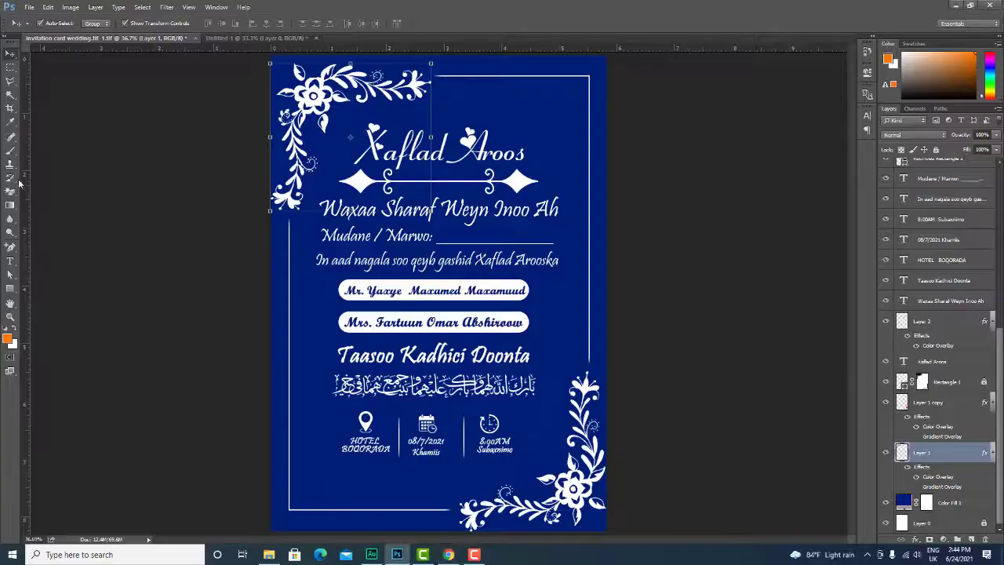
click(645, 263)
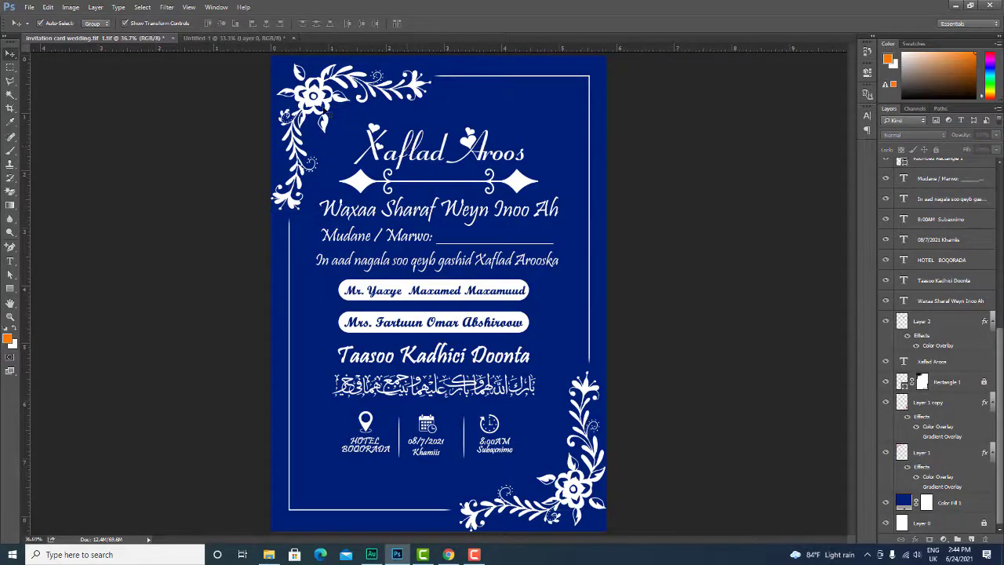
drag(322, 116, 381, 118)
drag(365, 157, 365, 156)
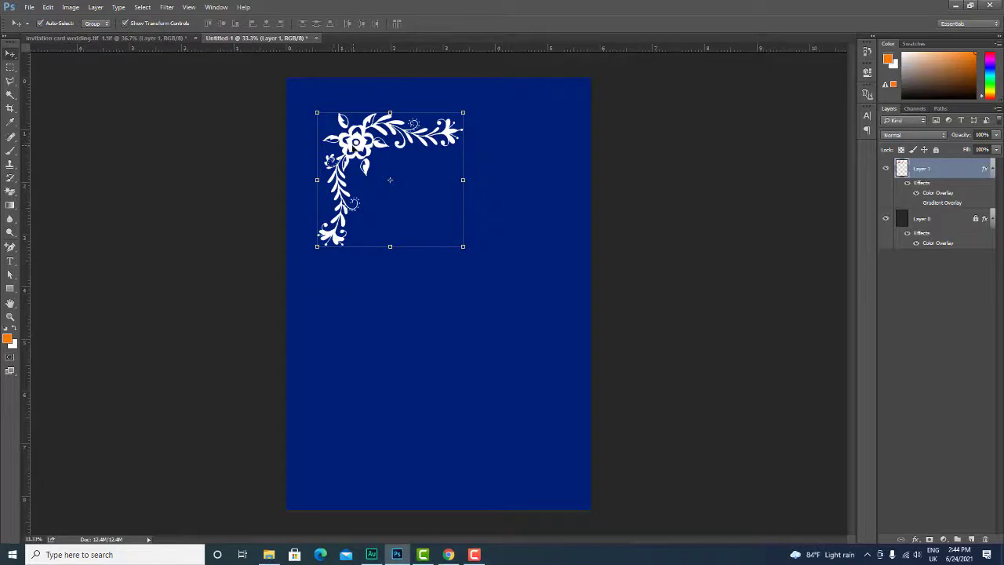
drag(355, 145, 324, 114)
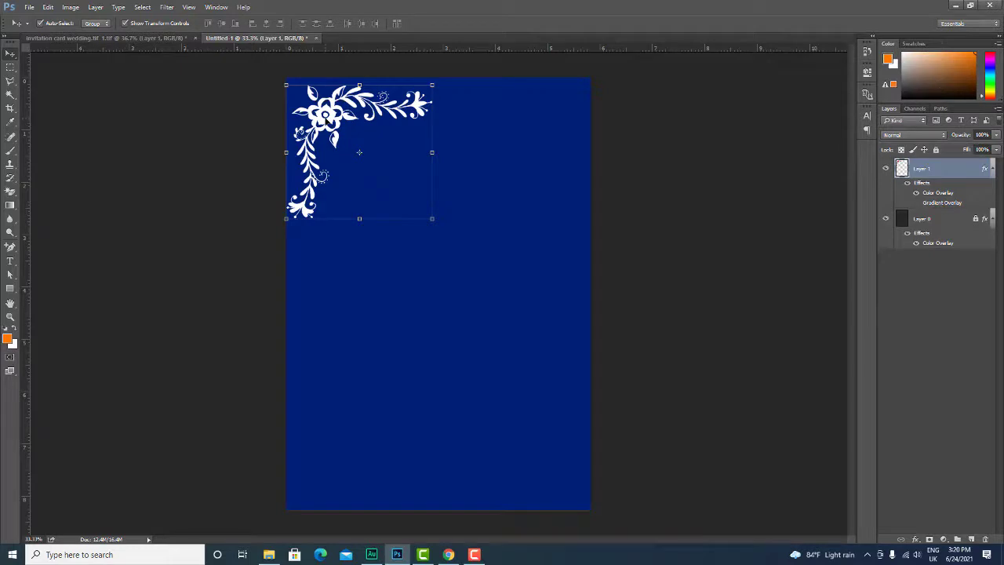
Duplicate the flower ornament and place the copy in the card's lower-right corner
drag(327, 116, 488, 410)
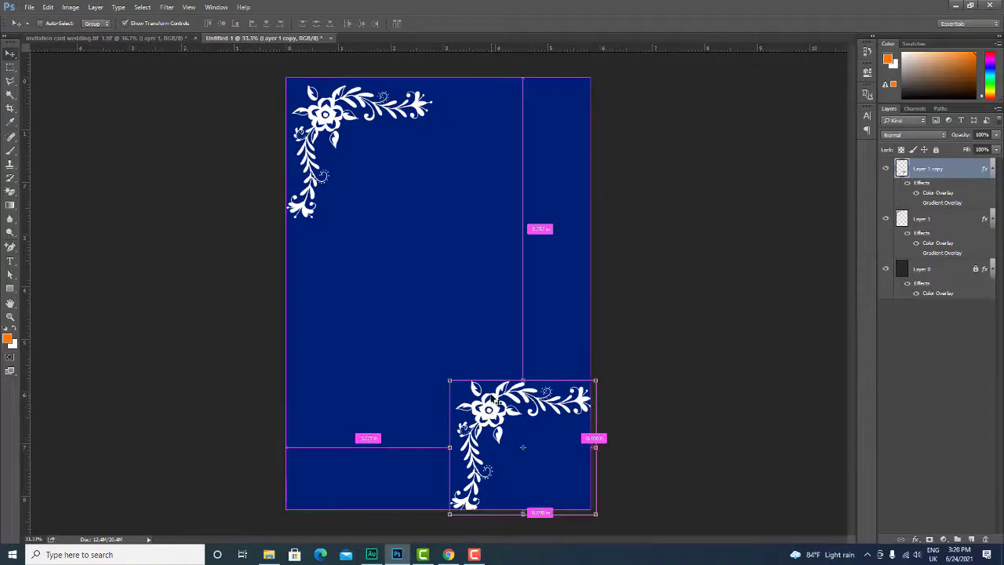
key(ctrl+t)
key(Return)
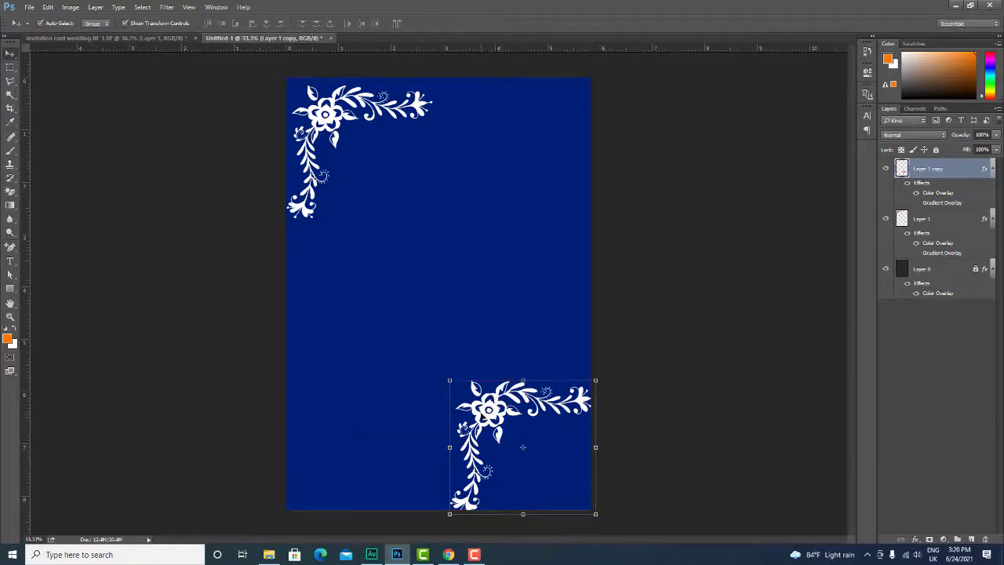
right_click(487, 414)
key(Escape)
key(ctrl)
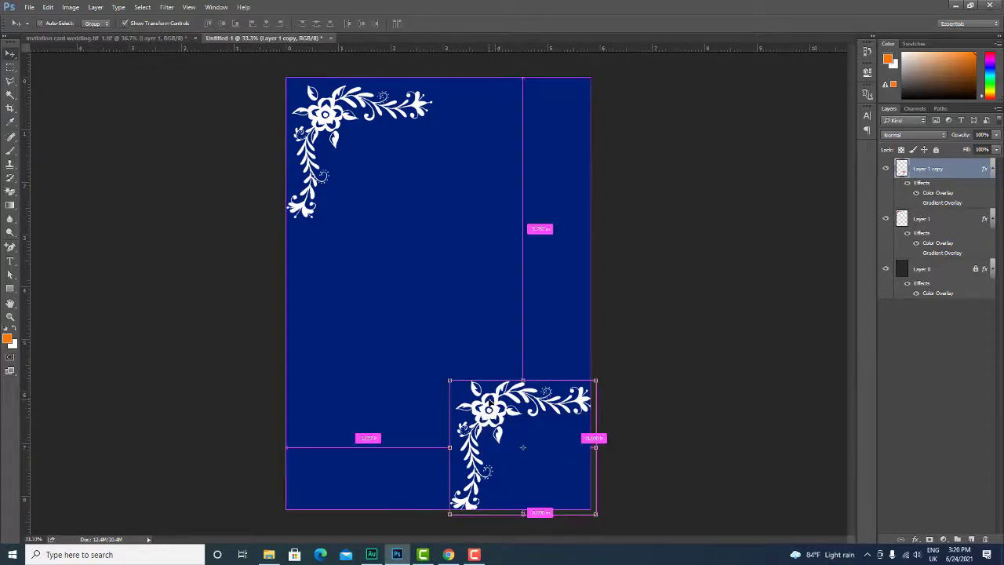
Rotate the copied flower ornament 90° clockwise twice and align it inside the card's lower-right corner
key(ctrl+t)
right_click(487, 402)
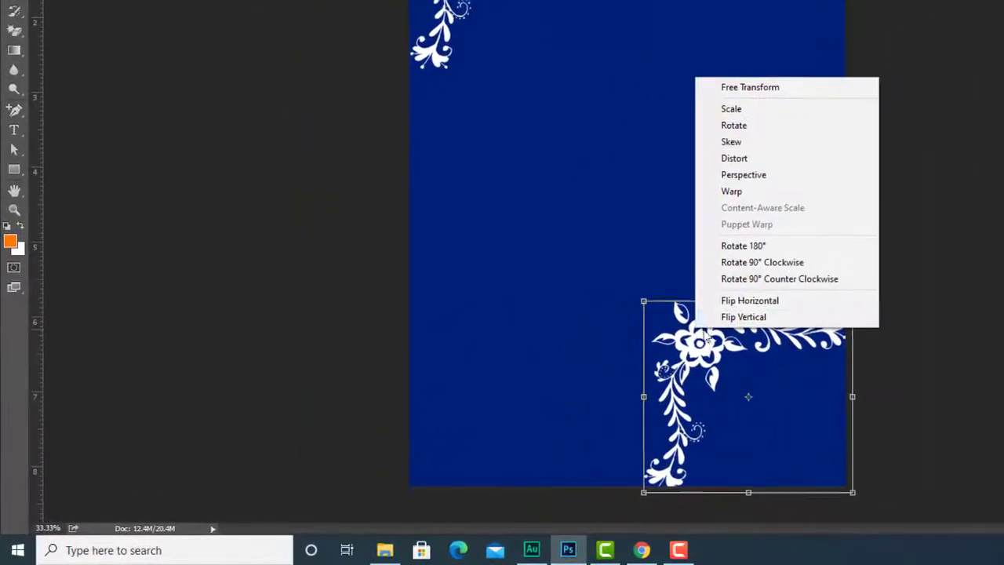
click(766, 262)
right_click(802, 346)
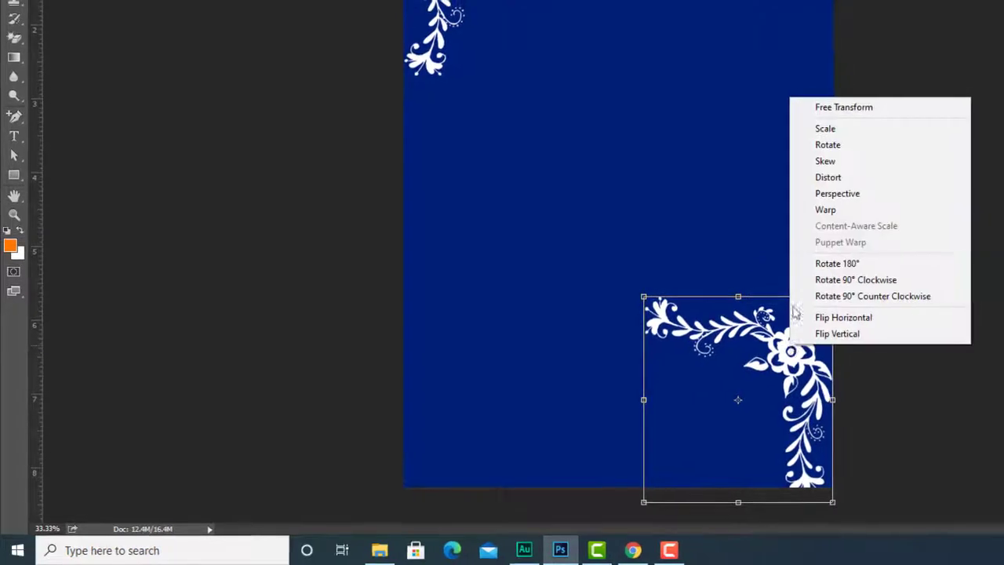
click(867, 283)
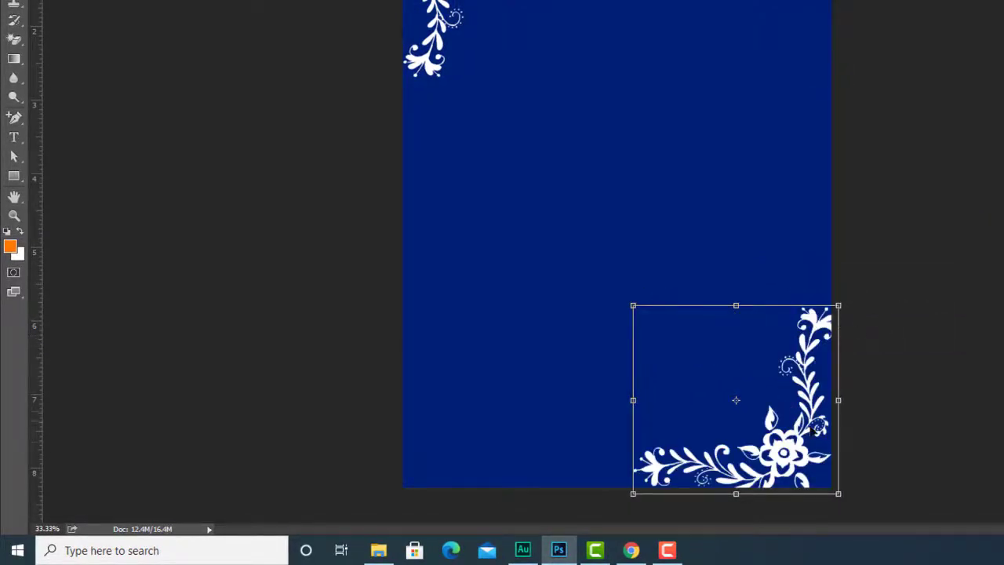
mouse_move(805, 453)
mouse_down()
mouse_move(804, 438)
mouse_move(797, 441)
mouse_up()
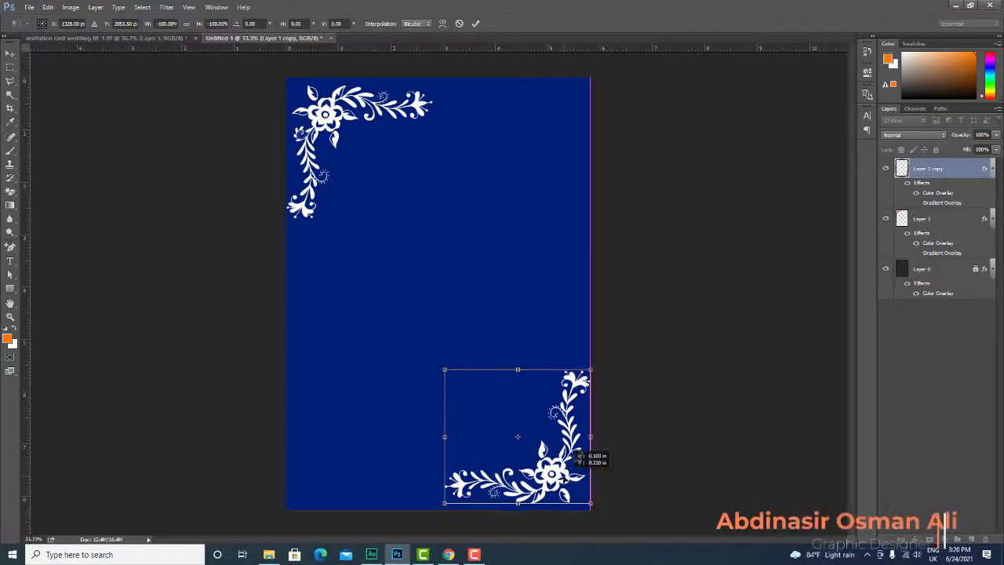
drag(579, 458, 579, 453)
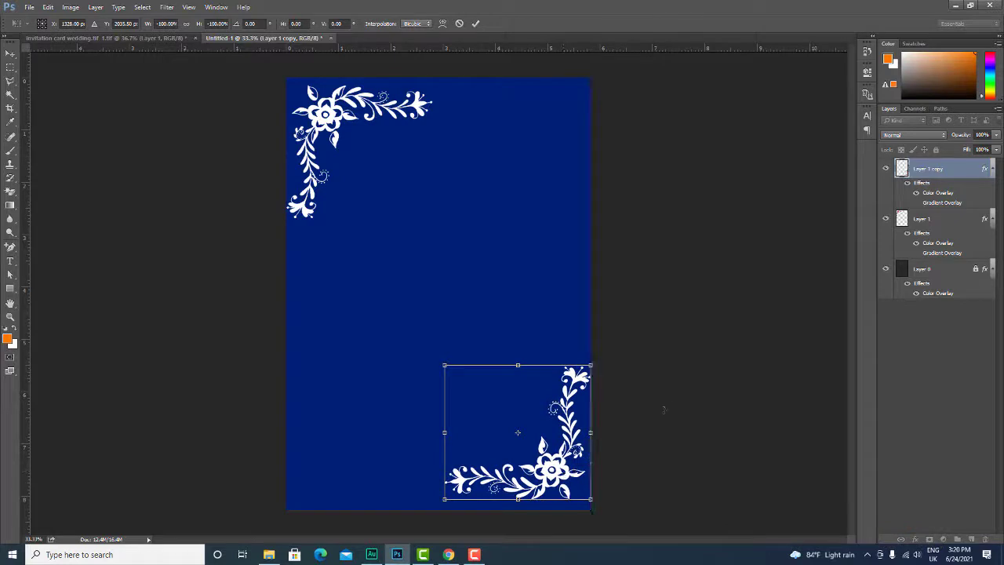
key(Return)
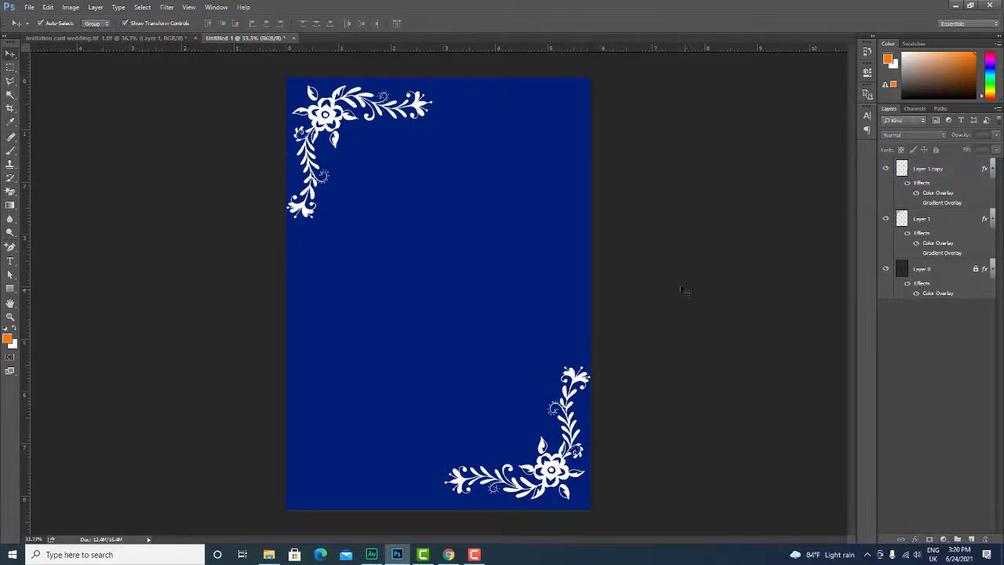
Draw a rectangular frame about 1516 × 2218 px just inside the card's edges with the Rectangle Tool
click(9, 288)
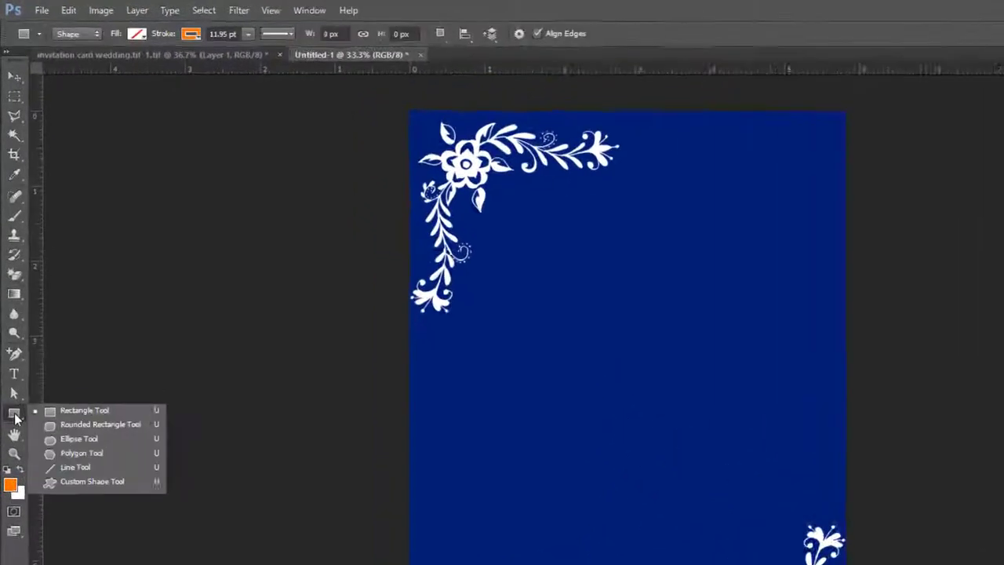
click(108, 433)
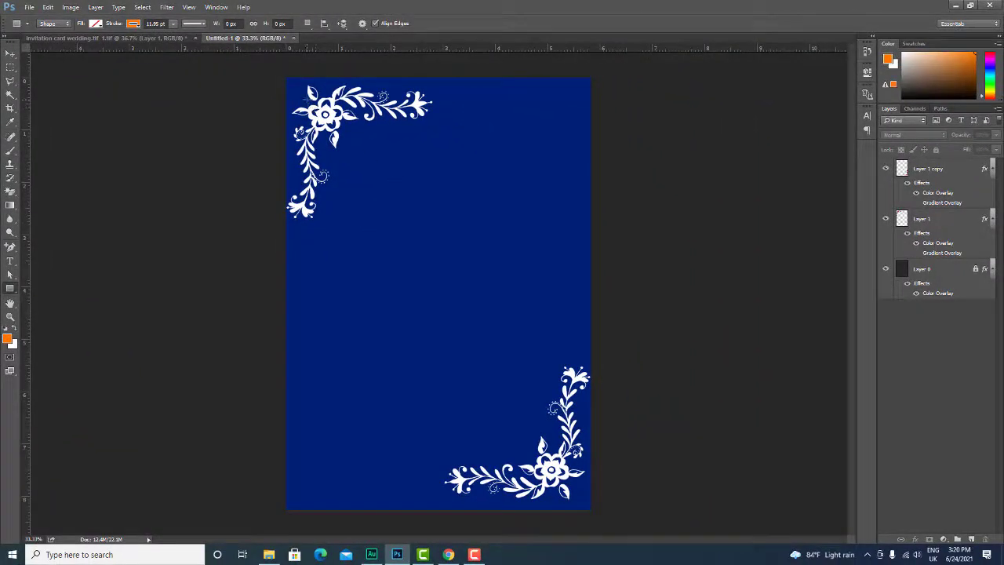
drag(306, 95, 570, 480)
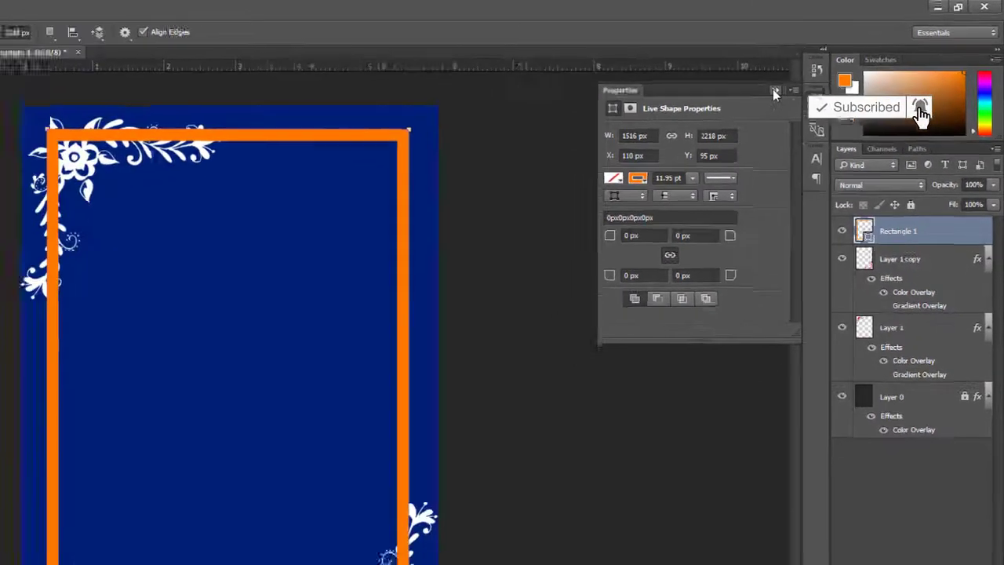
click(746, 106)
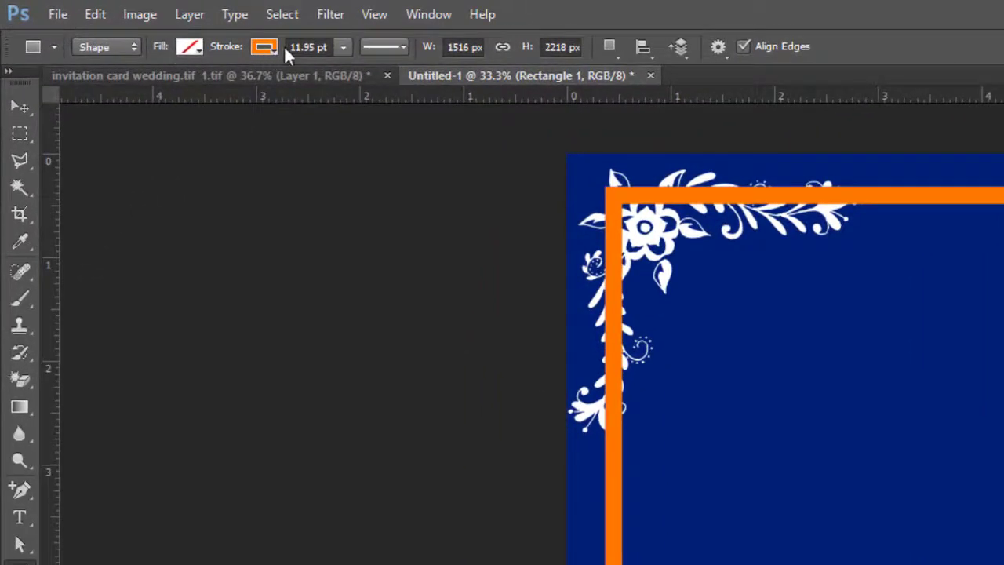
Keep the frame unfilled and give it a white stroke 1.33 pt wide
click(189, 47)
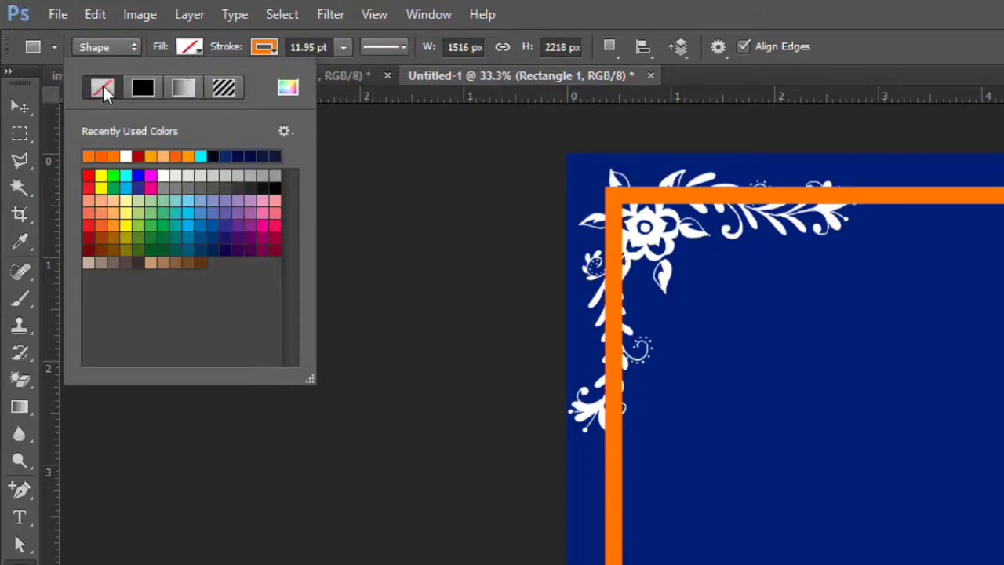
click(264, 47)
click(264, 47)
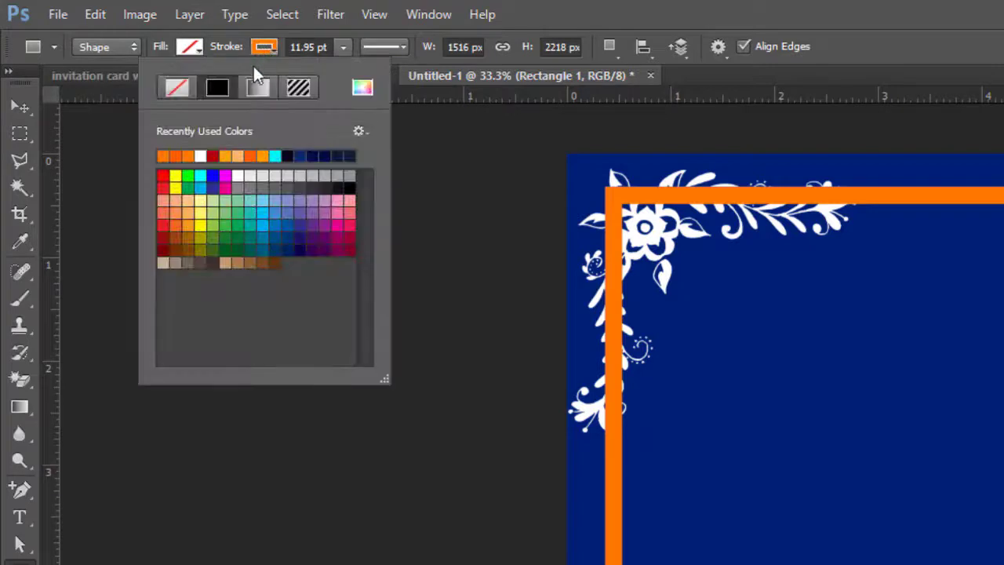
click(201, 155)
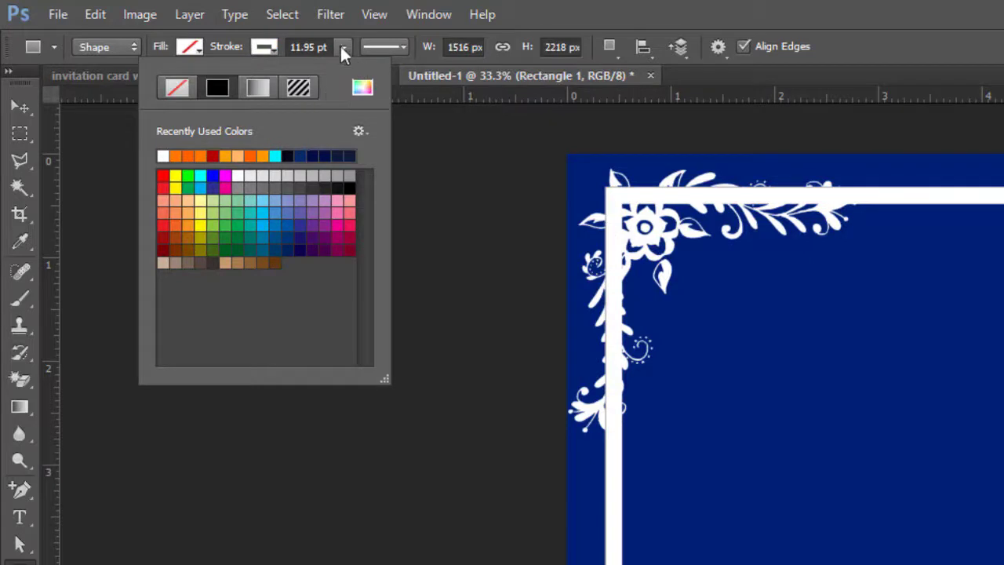
click(340, 44)
drag(337, 68, 335, 77)
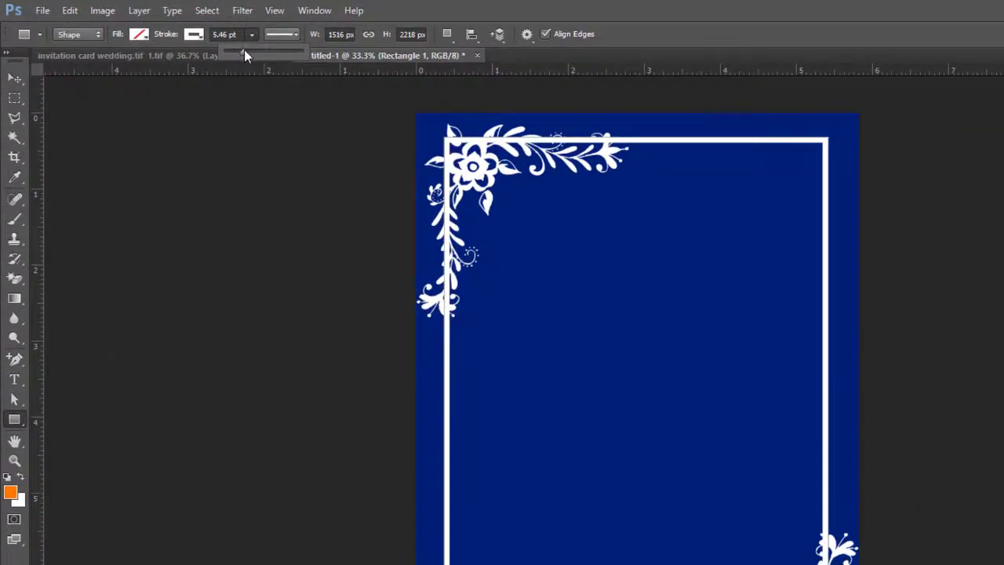
drag(244, 52, 239, 53)
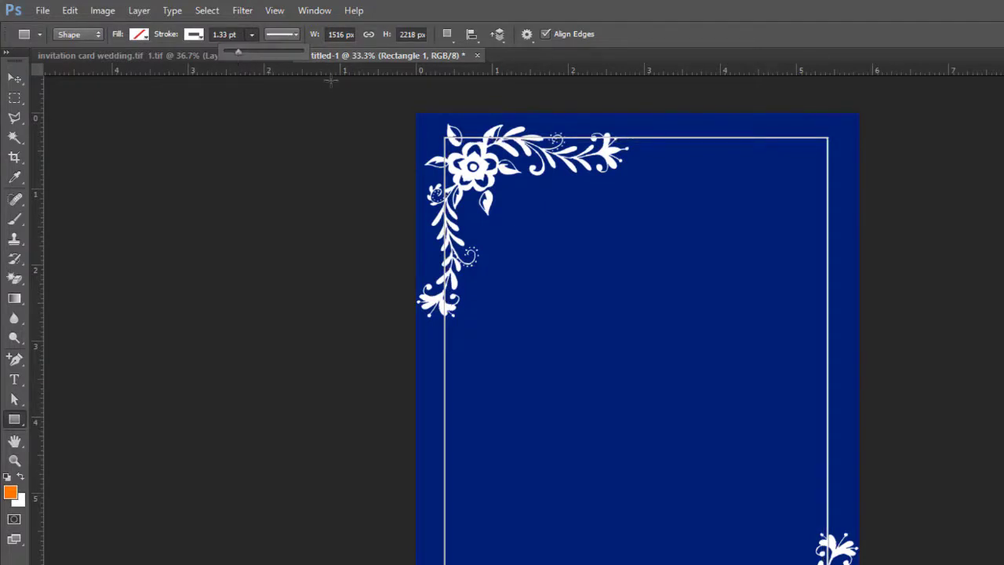
click(15, 79)
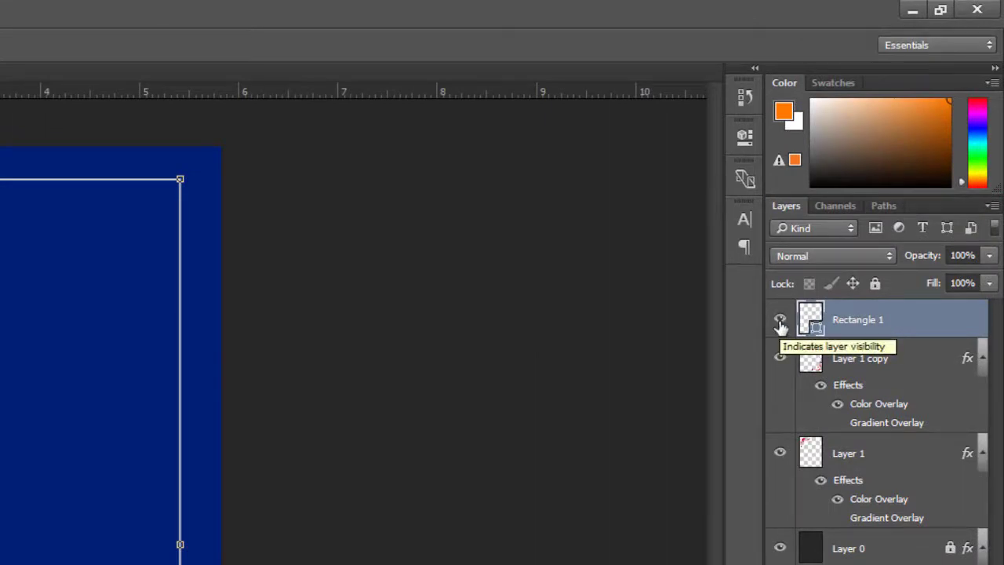
Hide and show the rectangular frame's layer again, and add a layer mask to it
click(781, 322)
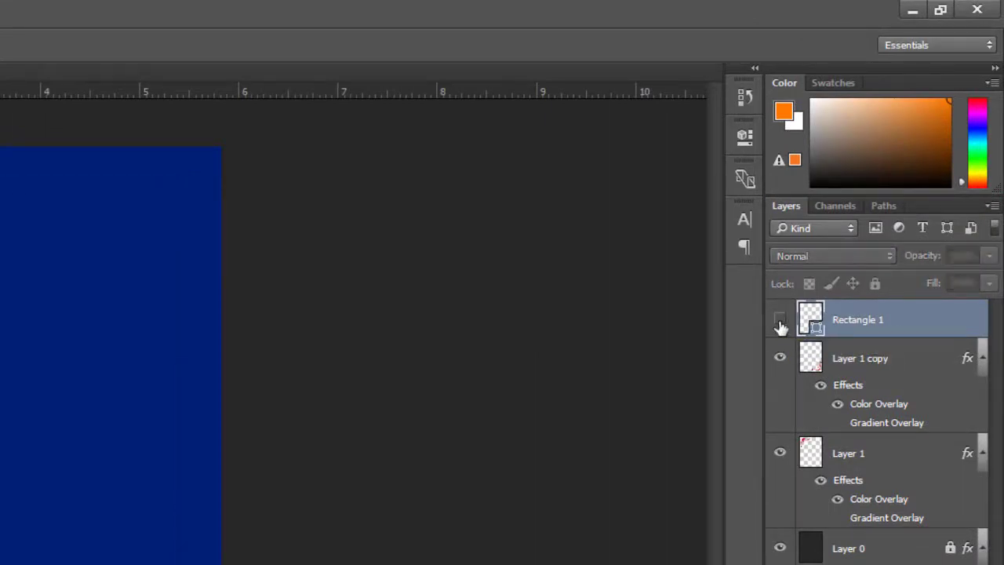
click(781, 322)
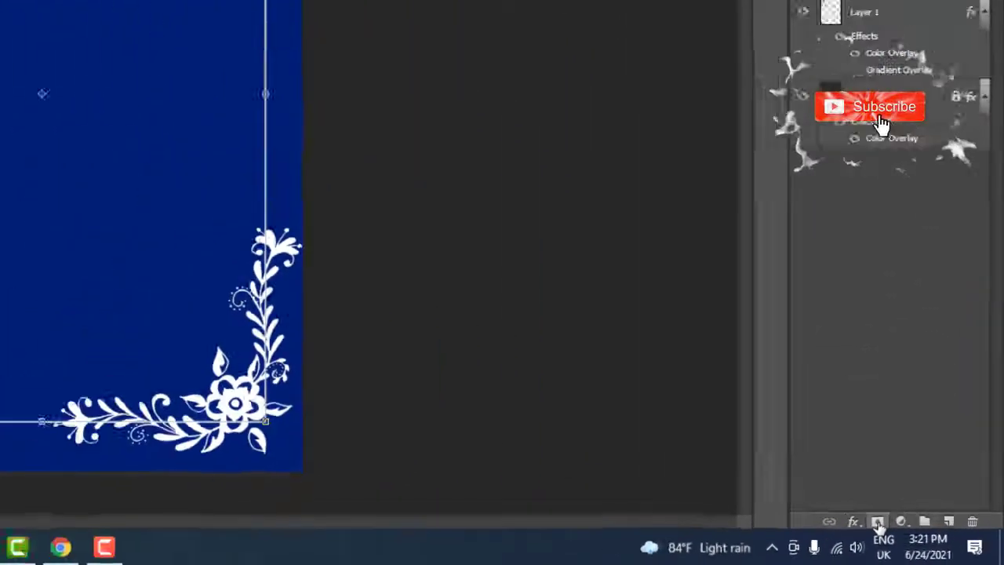
click(877, 522)
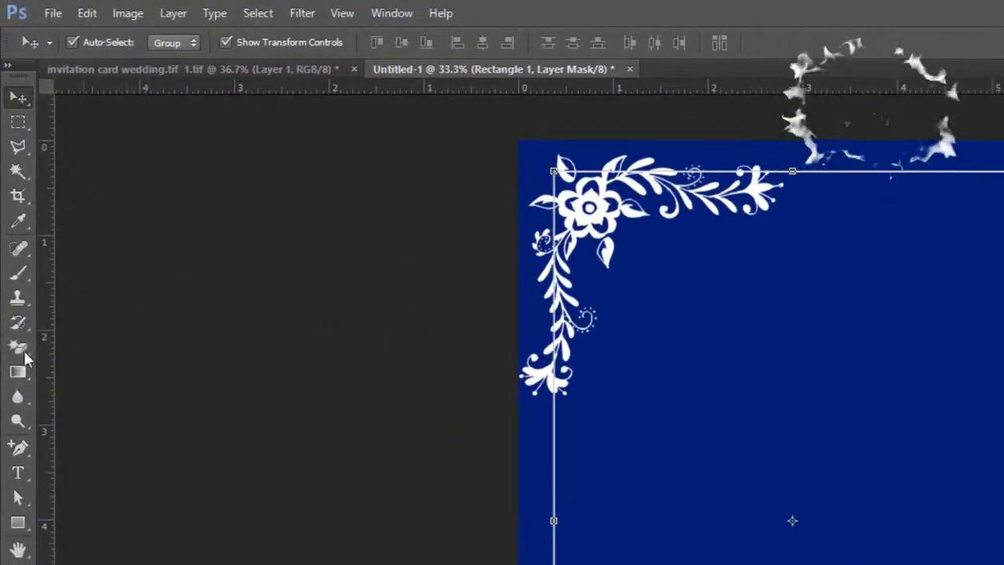
Set the Brush to Normal blending mode with 100% flow for painting on the frame's mask
click(17, 275)
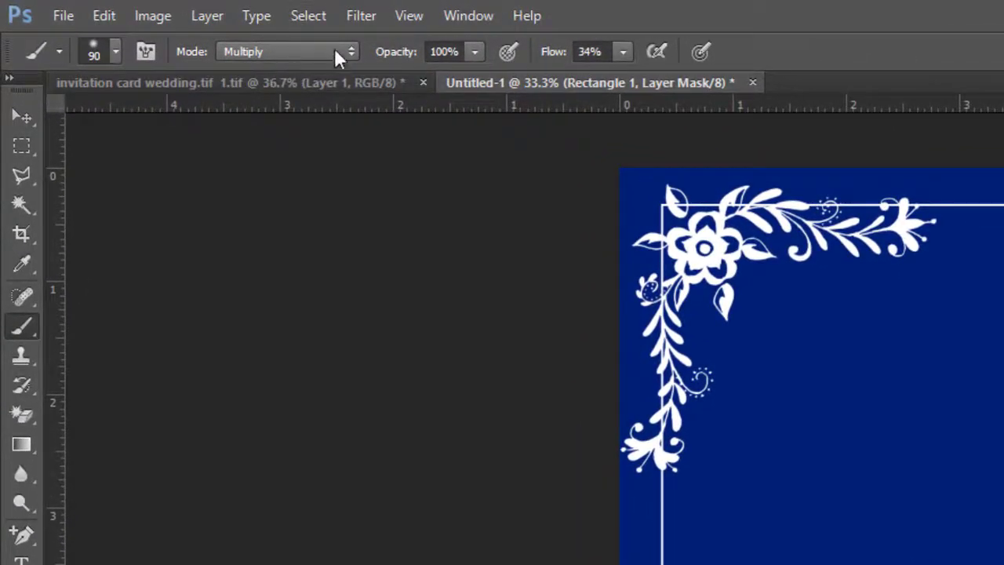
click(326, 49)
click(263, 72)
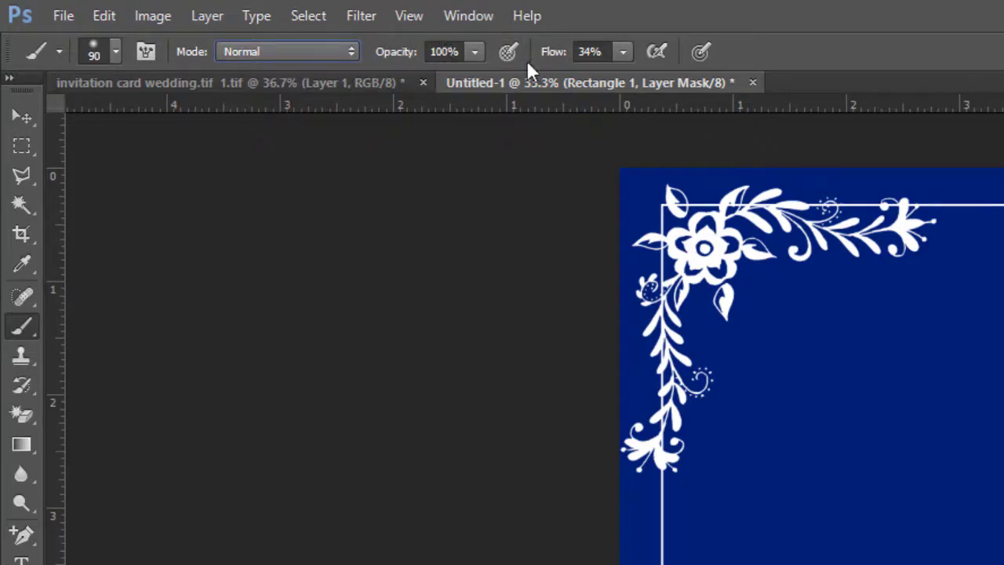
click(623, 53)
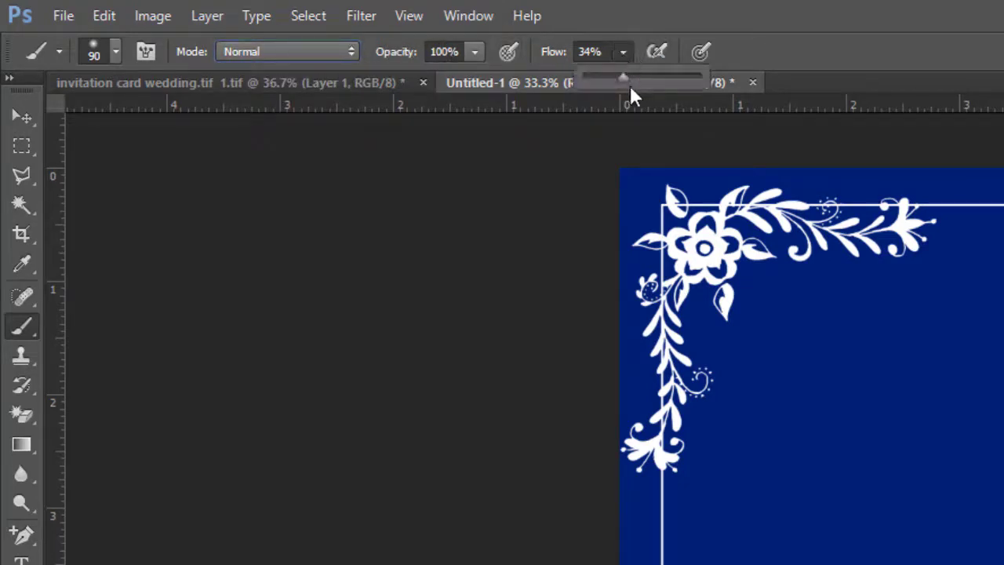
drag(620, 75, 731, 87)
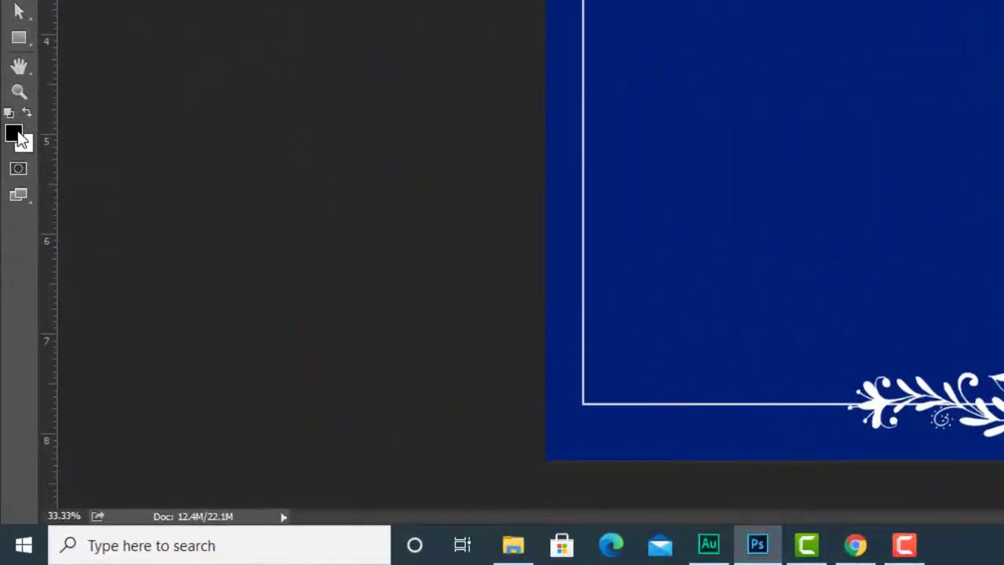
Paint with black (000000) on the frame's mask to hide its lines where they cross the two corner flower ornaments
click(16, 135)
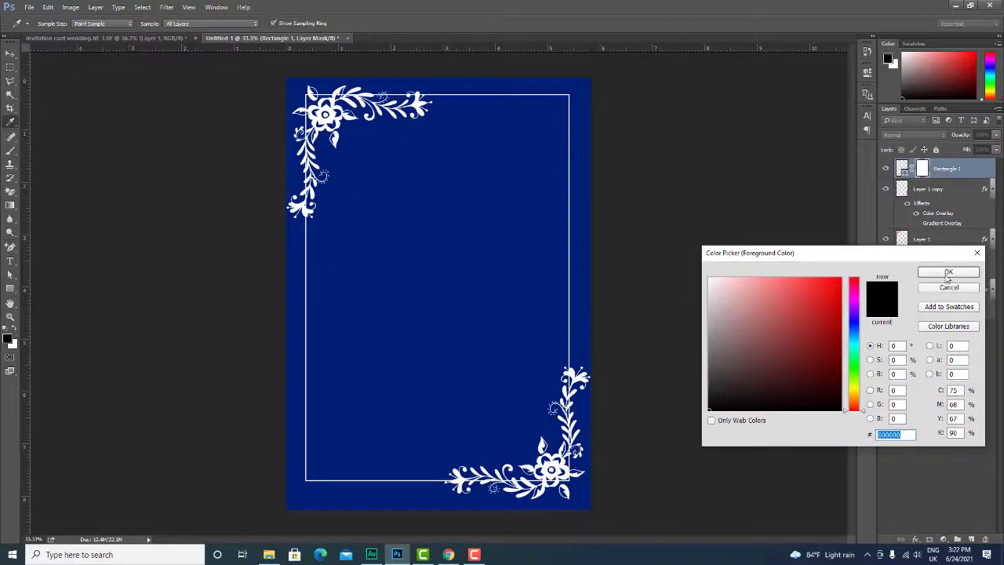
click(948, 273)
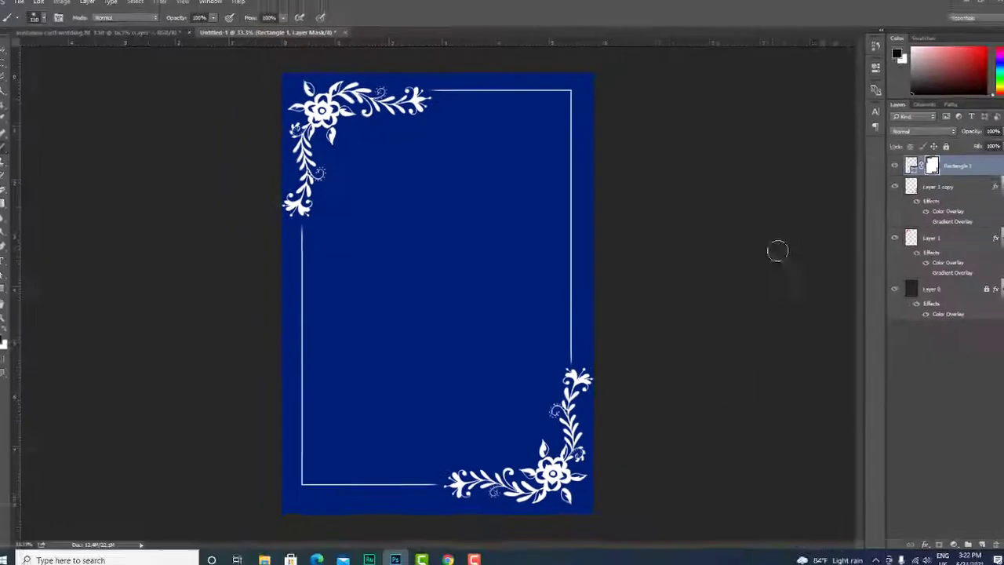
click(9, 53)
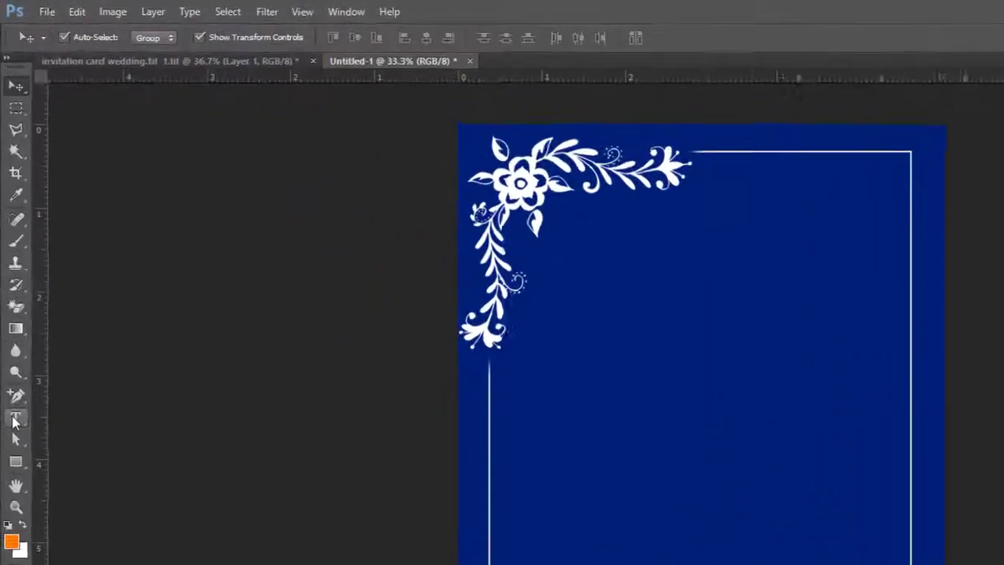
Set up the Type tool with white text colour and the Fiolex Girls Regular font
click(9, 275)
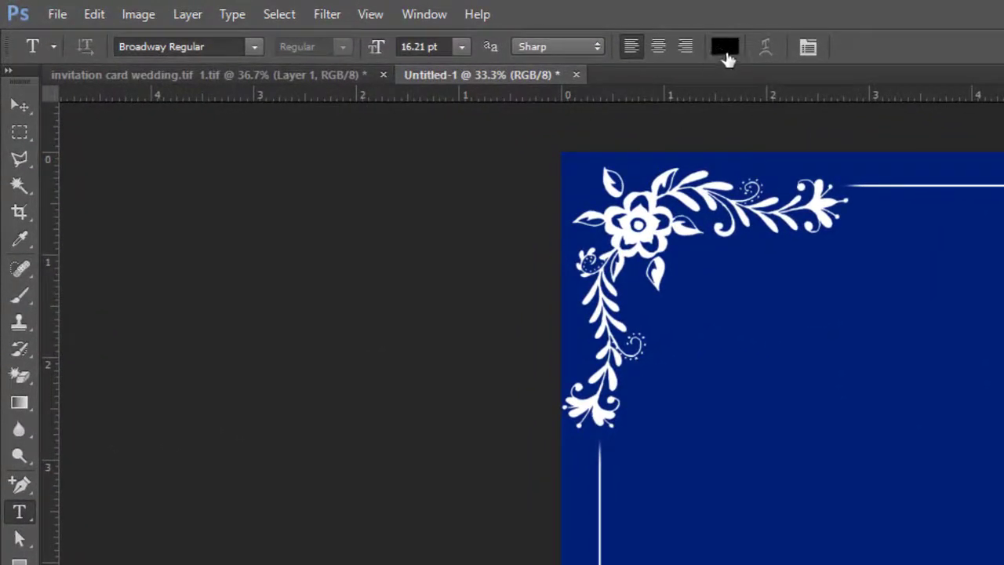
click(726, 49)
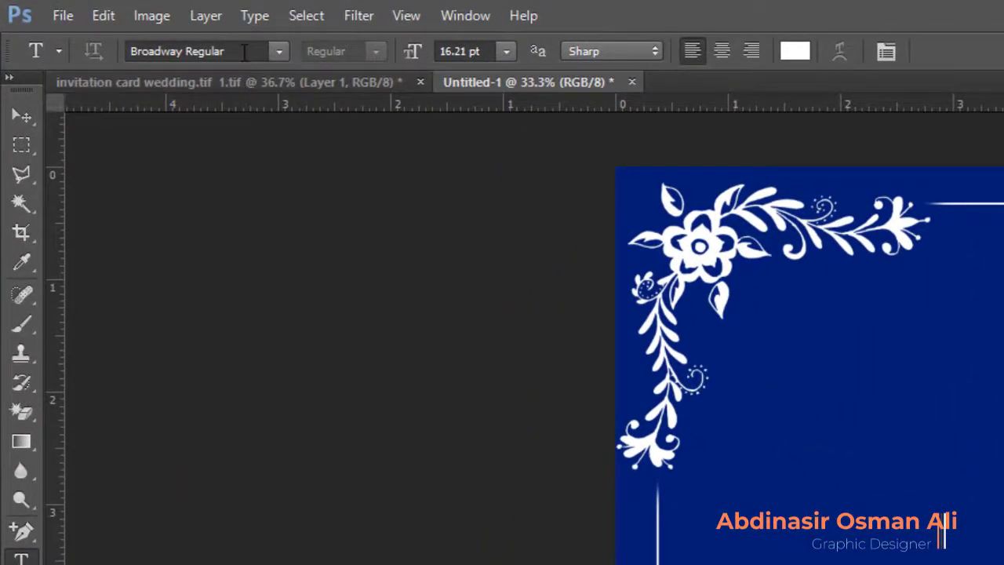
click(144, 29)
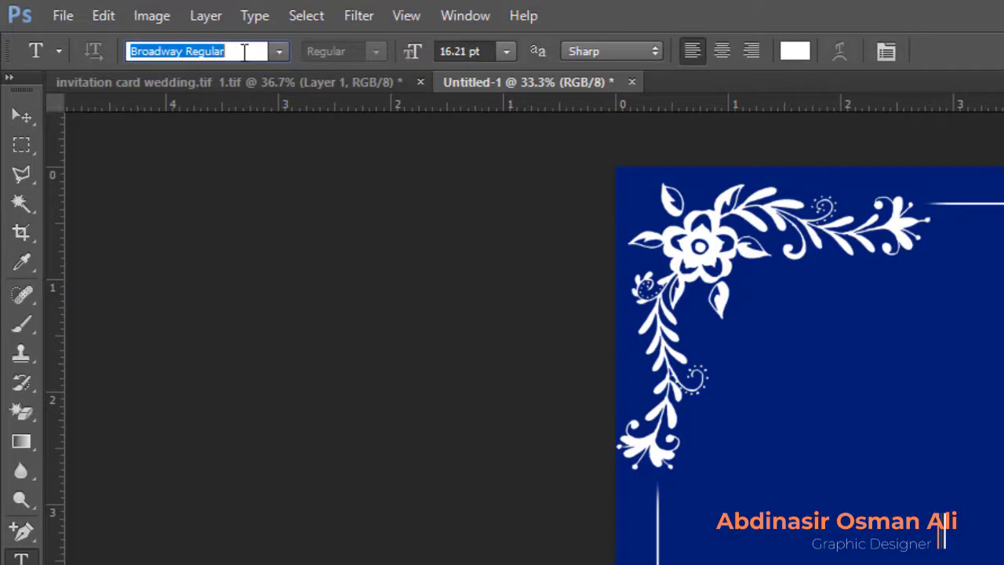
text(f)
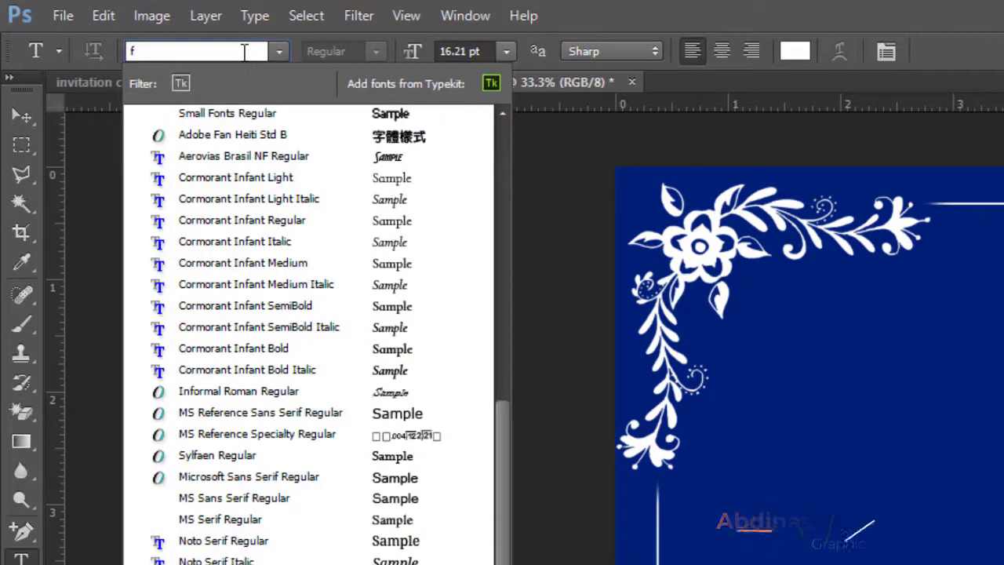
text(i)
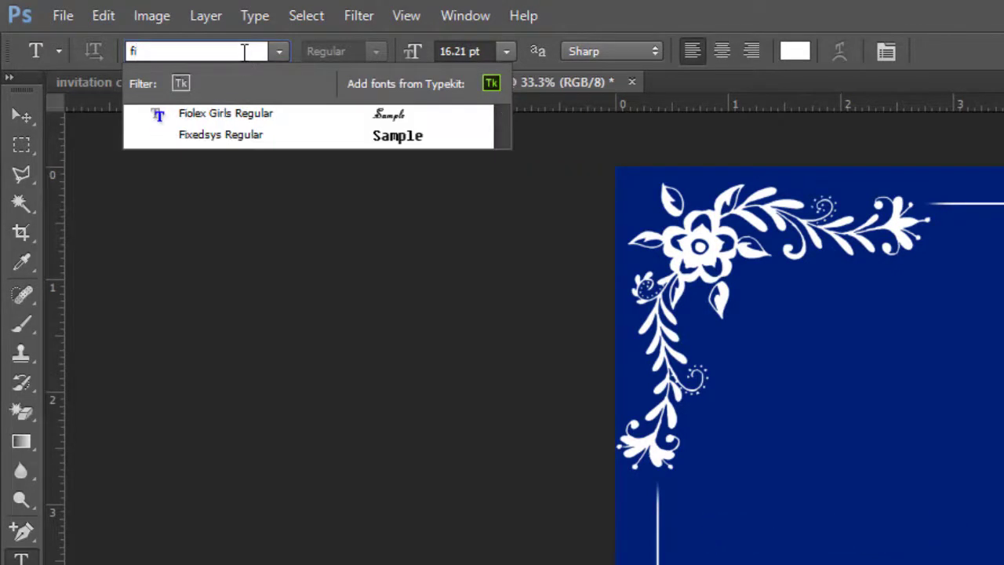
click(247, 115)
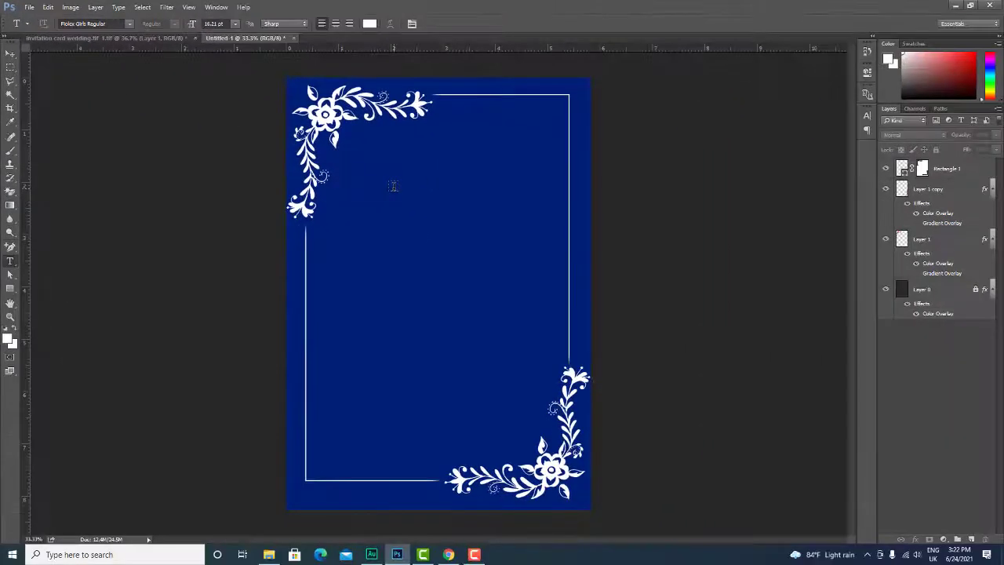
Add the heading text "Xaflad Aroos" in the upper part of the card
click(393, 186)
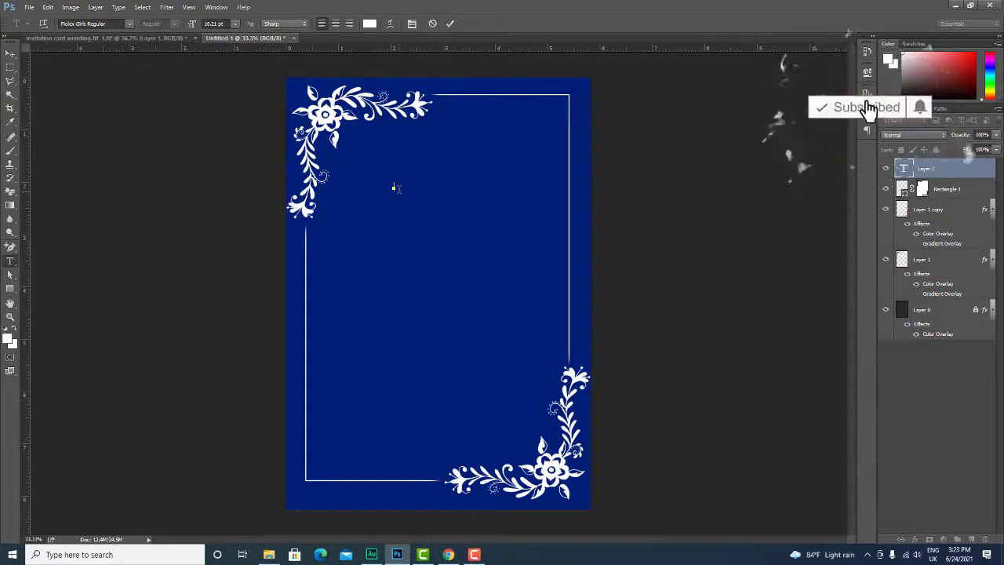
text(Emi)
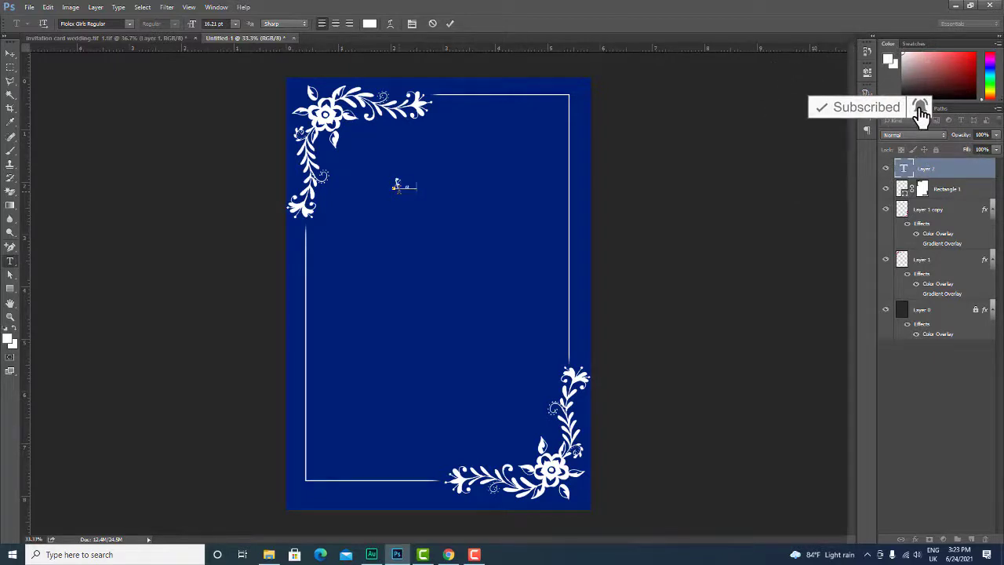
text(l)
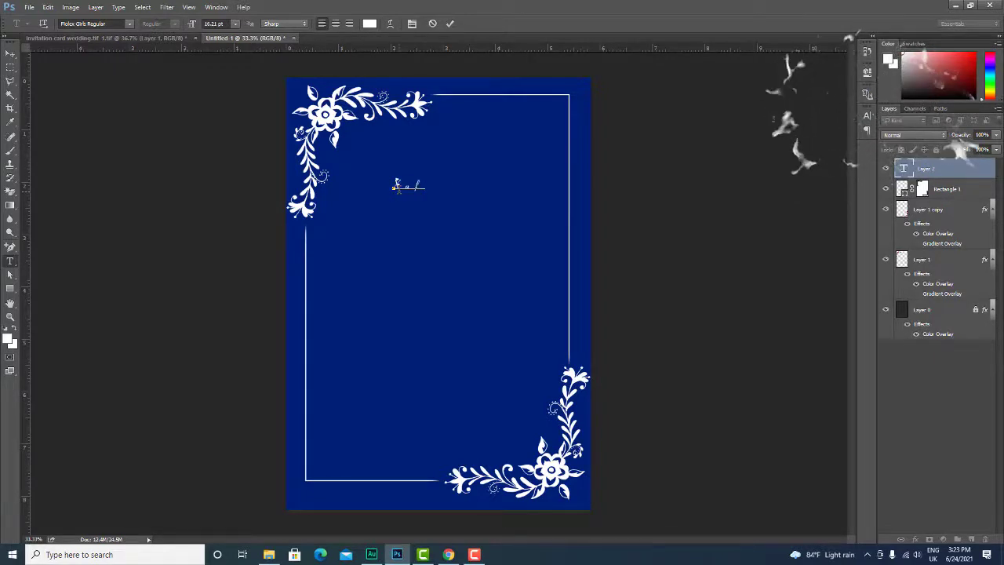
text(lad Aroos)
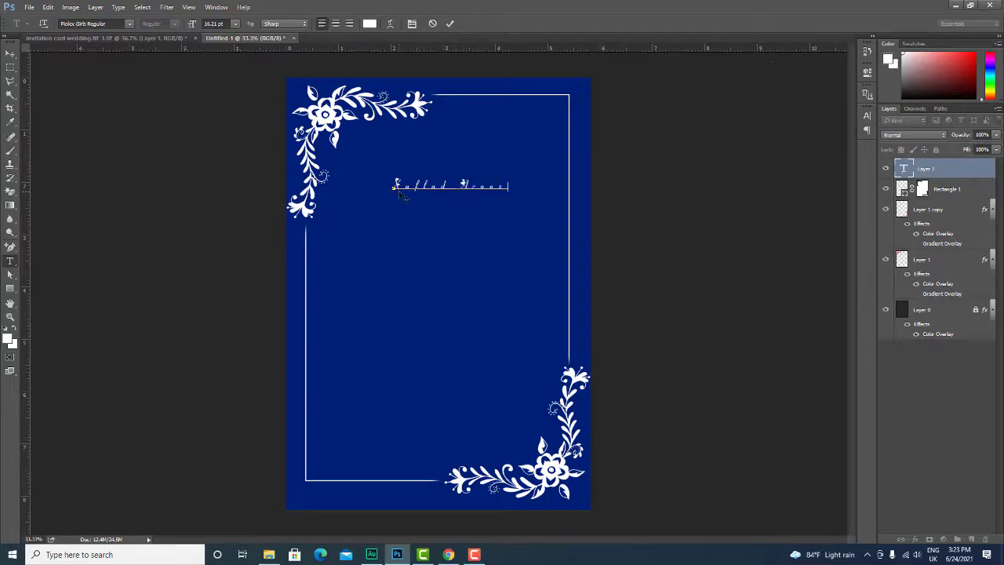
Set the whole "Xaflad Aroos" heading to 26.21 pt with a character tracking of 0
key(ctrl+a)
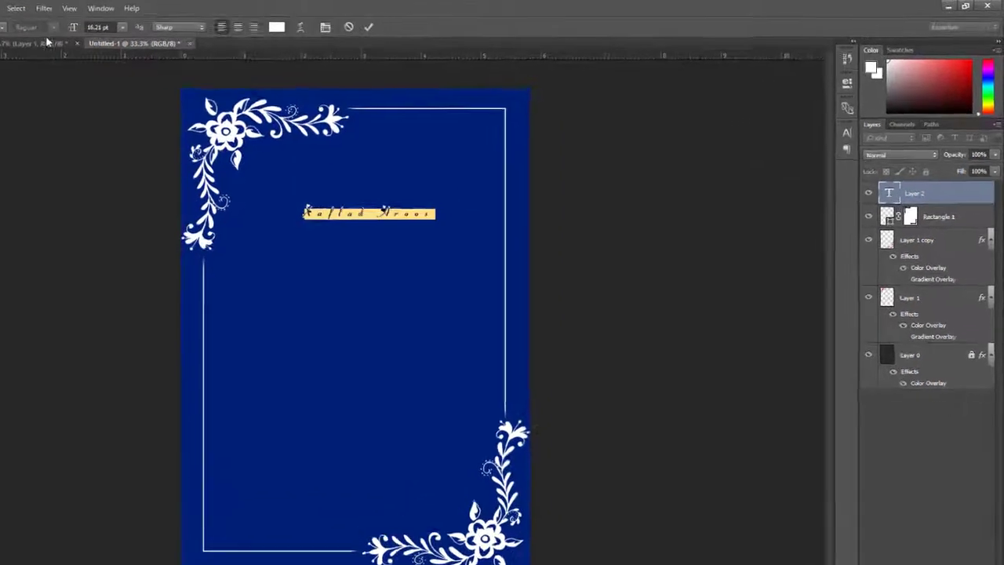
drag(42, 32, 48, 31)
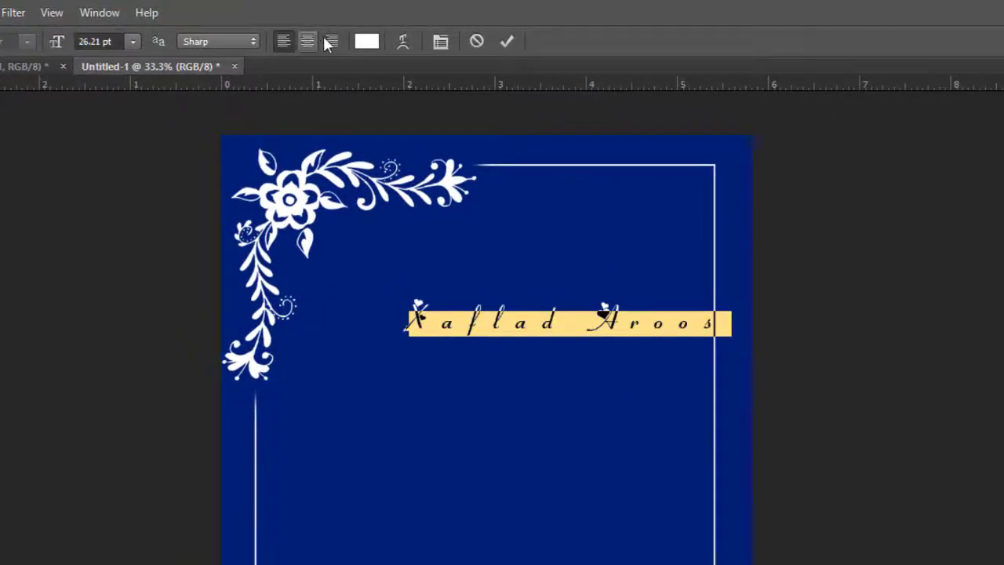
click(440, 40)
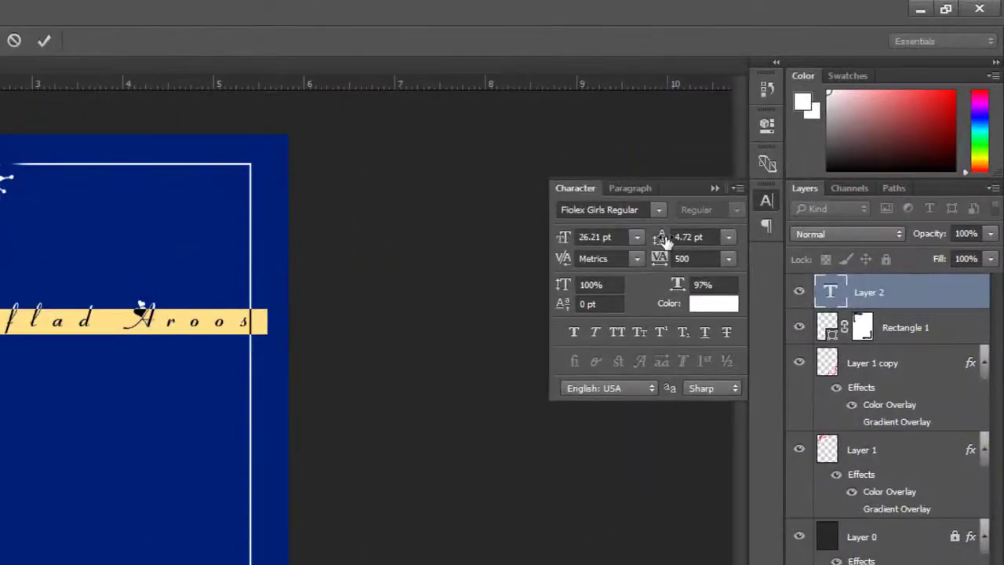
click(663, 261)
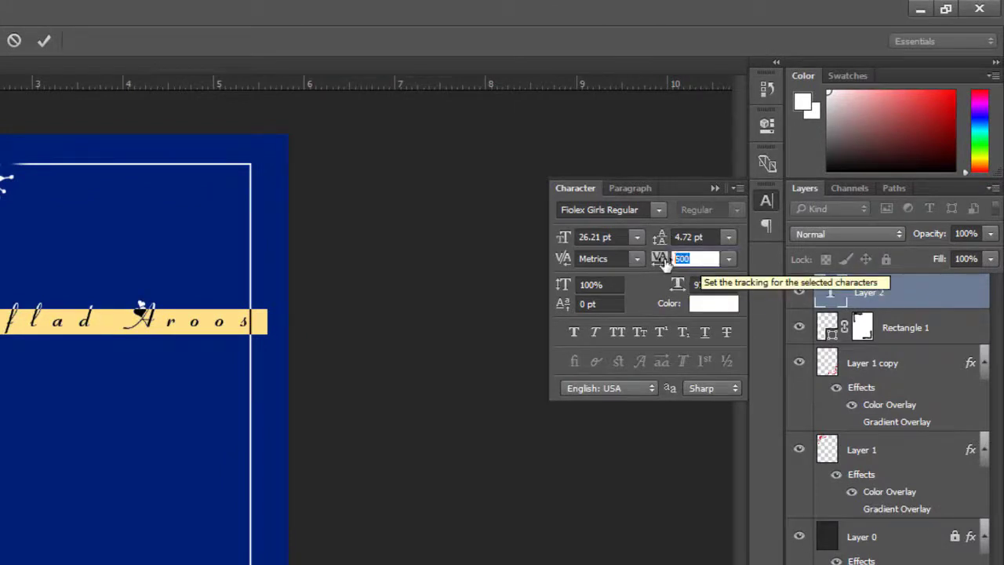
text(0)
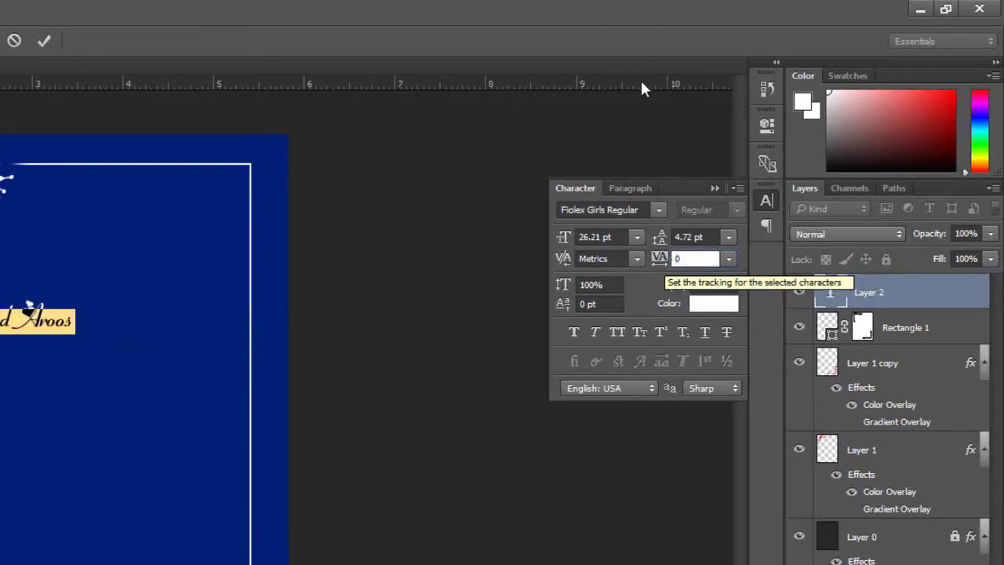
Enlarge the "Xaflad Aroos" heading to about 53 pt and move it up beside the upper corner flower, near the frame's top line
click(741, 188)
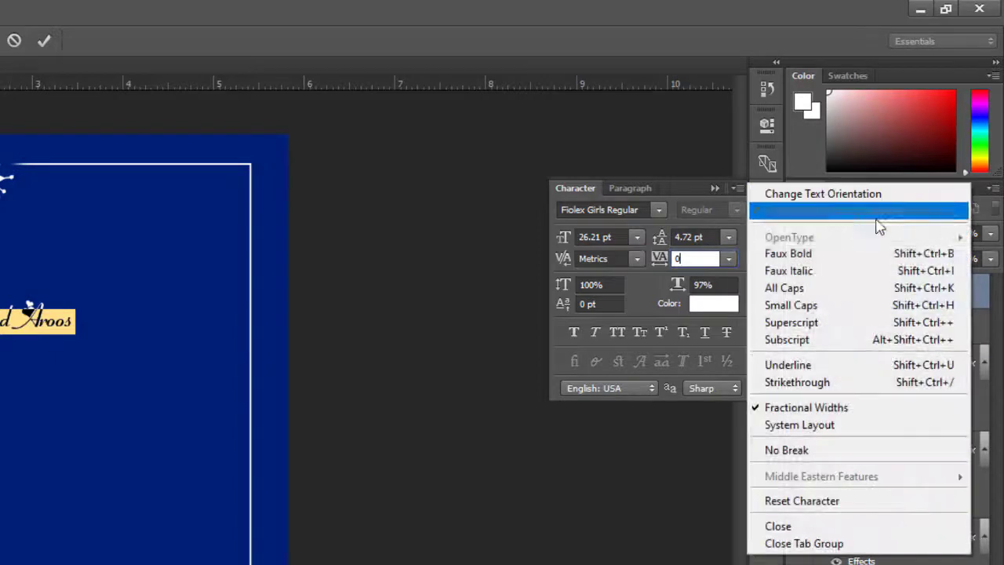
click(788, 254)
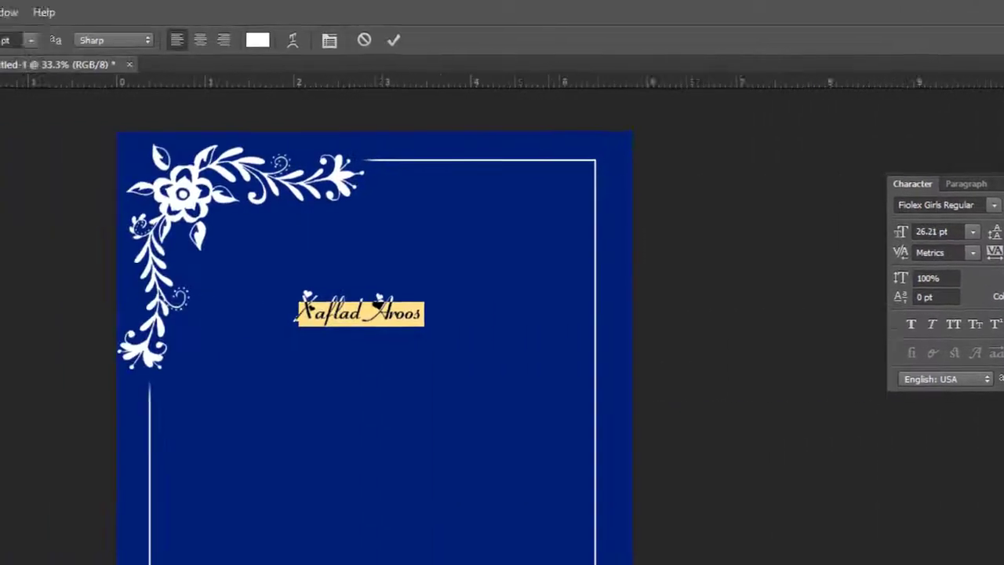
click(318, 40)
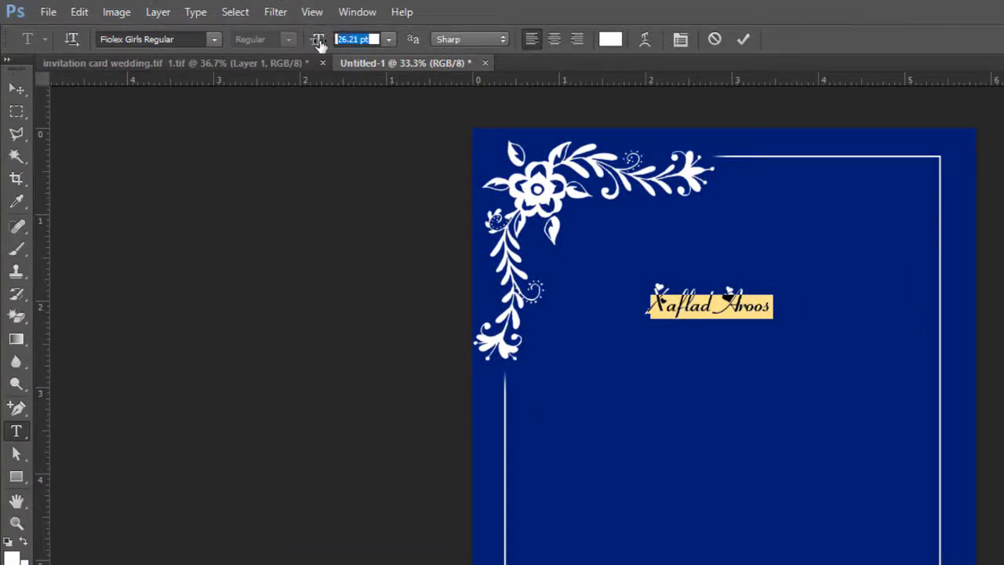
drag(318, 40, 339, 45)
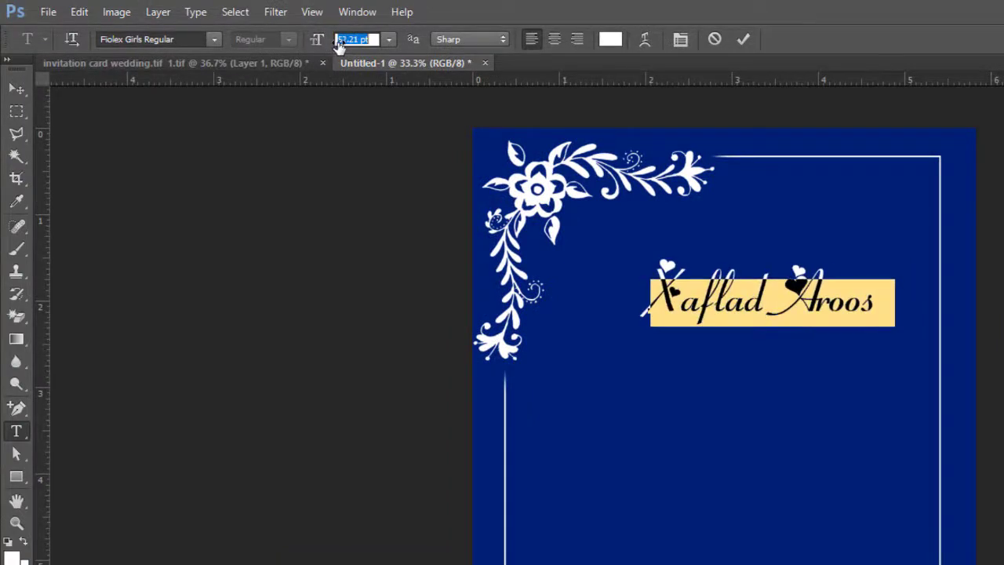
click(17, 89)
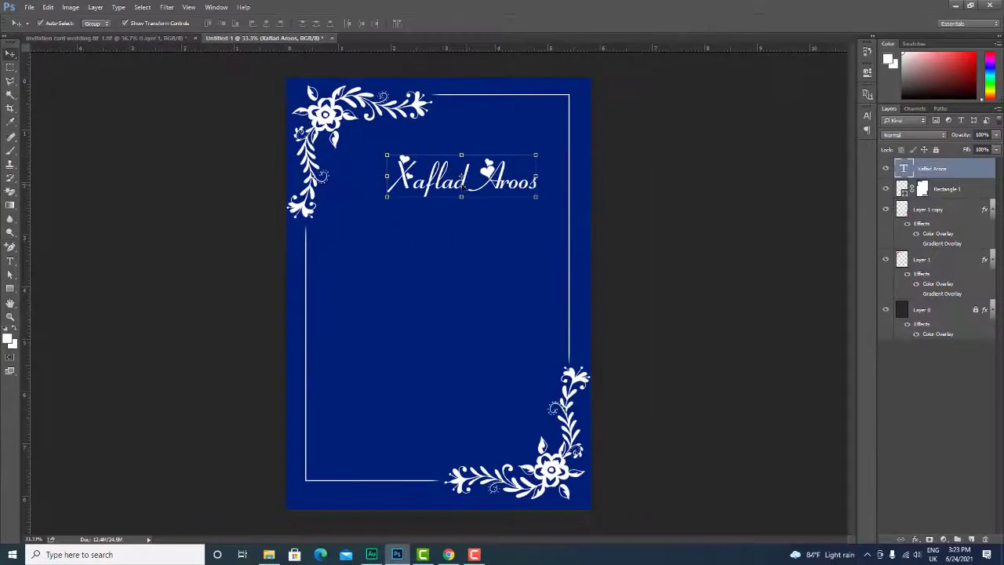
drag(464, 186, 470, 151)
click(444, 162)
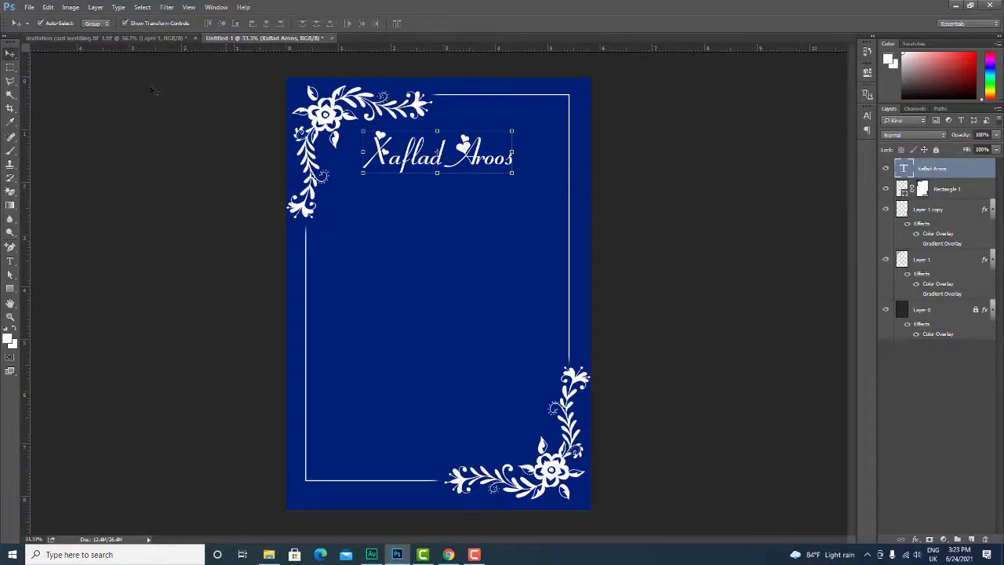
Copy the white divider ornament from the finished card "invitation card wedding.tif 1.tif" into Untitled-1 and place it centred beneath the heading
click(161, 37)
click(653, 184)
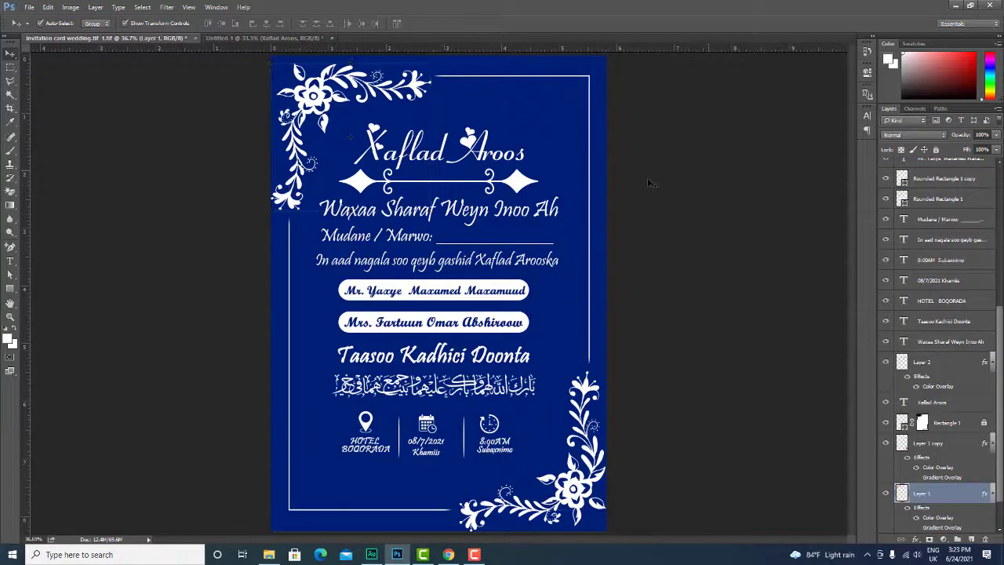
click(512, 187)
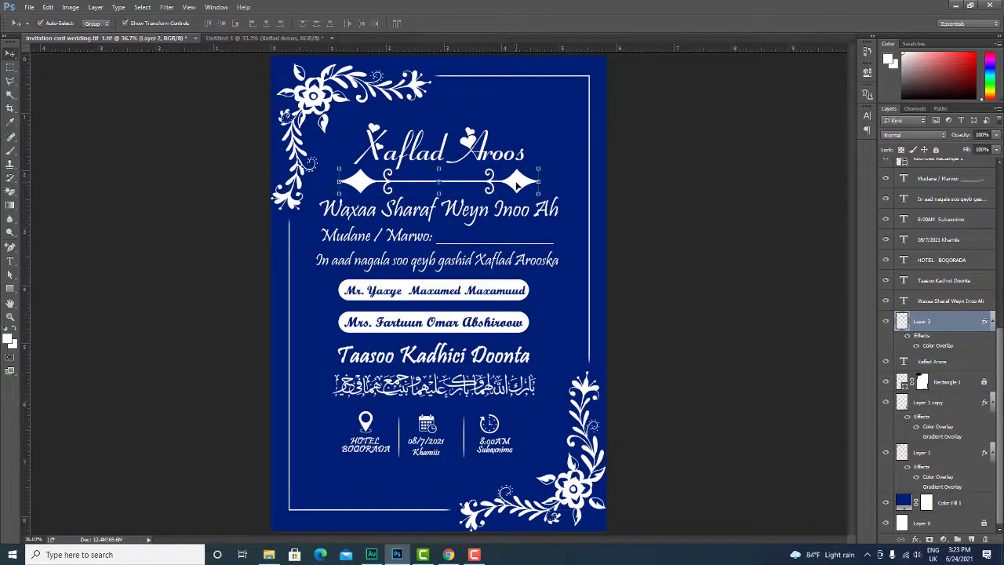
drag(518, 185, 357, 115)
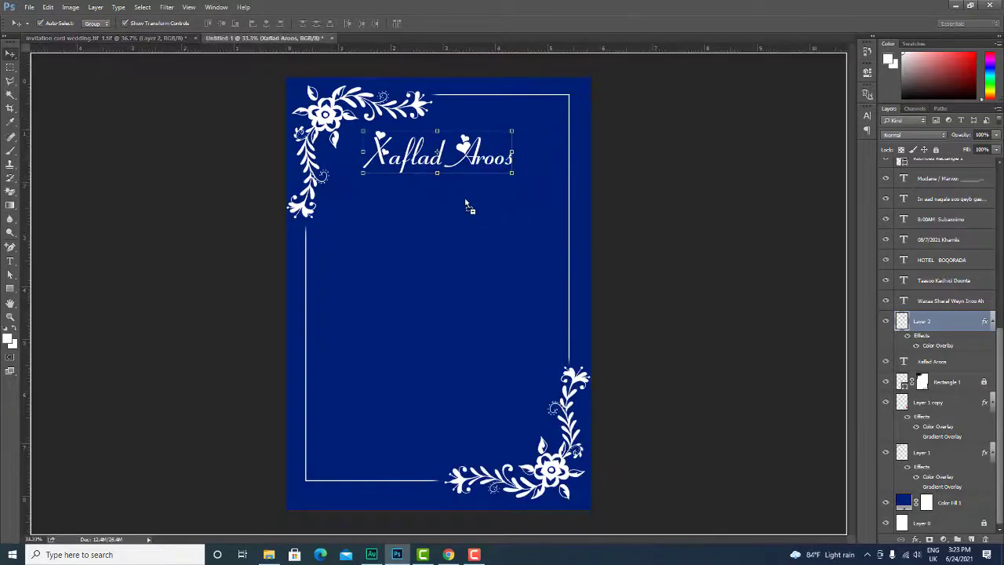
drag(466, 206, 507, 187)
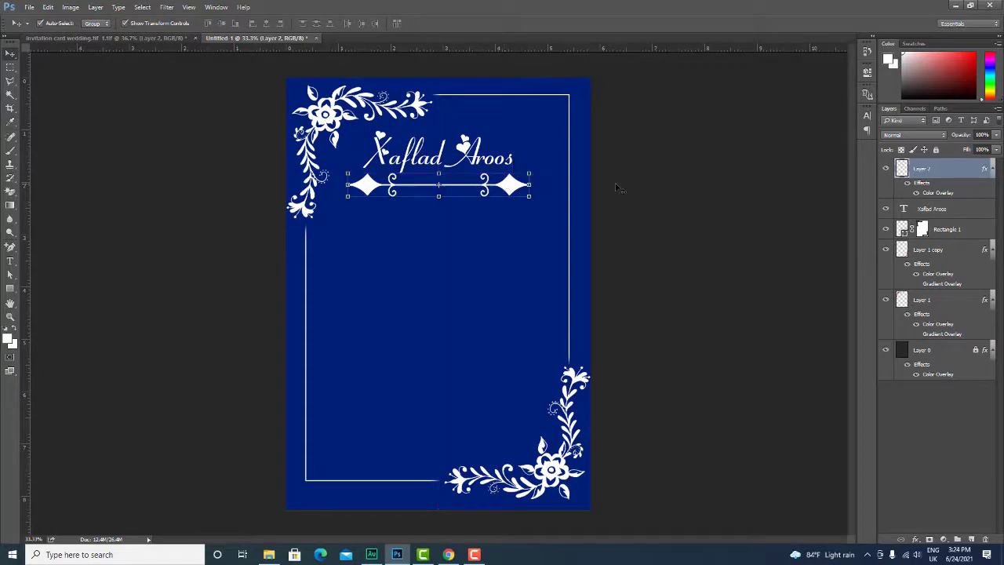
click(615, 183)
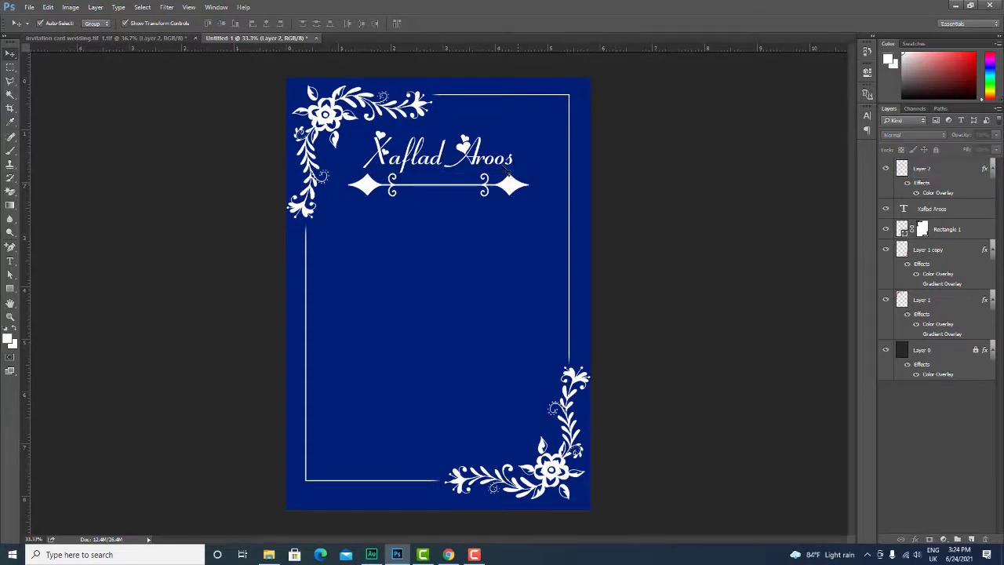
Pick up the Pristina Regular font at 29.53 pt from the finished card's "Waxaa Sharaf Weyn Inoo Ah" line
click(156, 36)
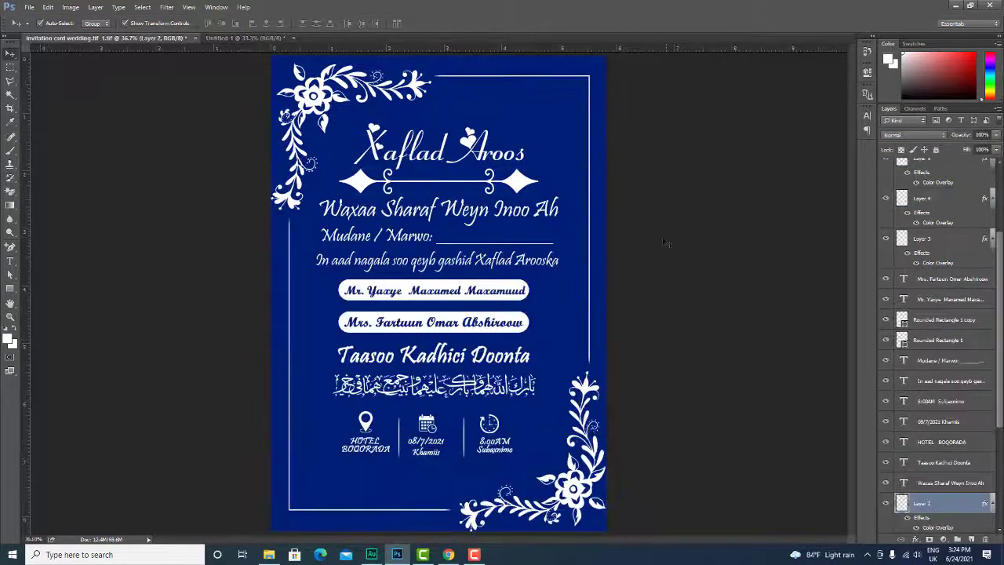
click(423, 215)
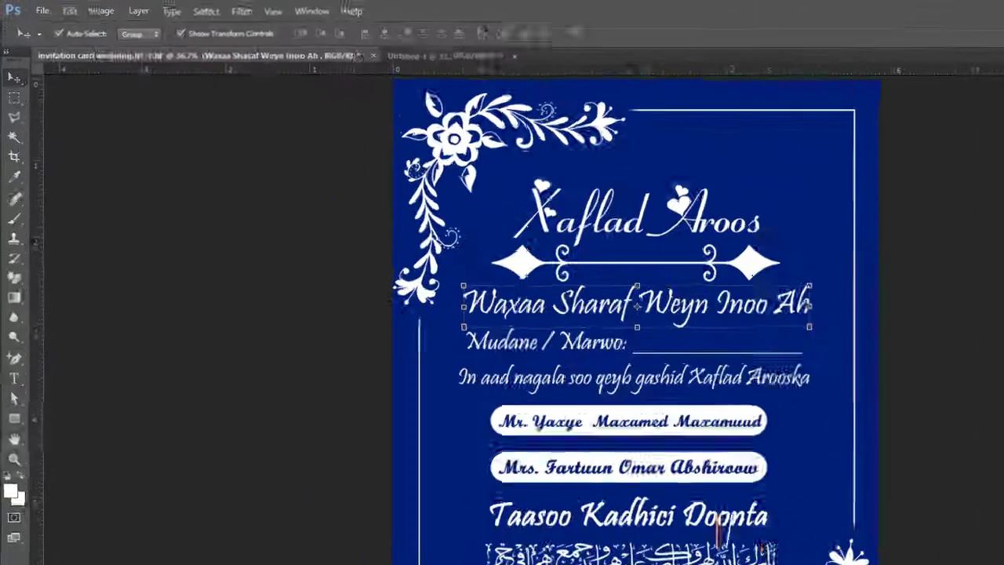
key(t)
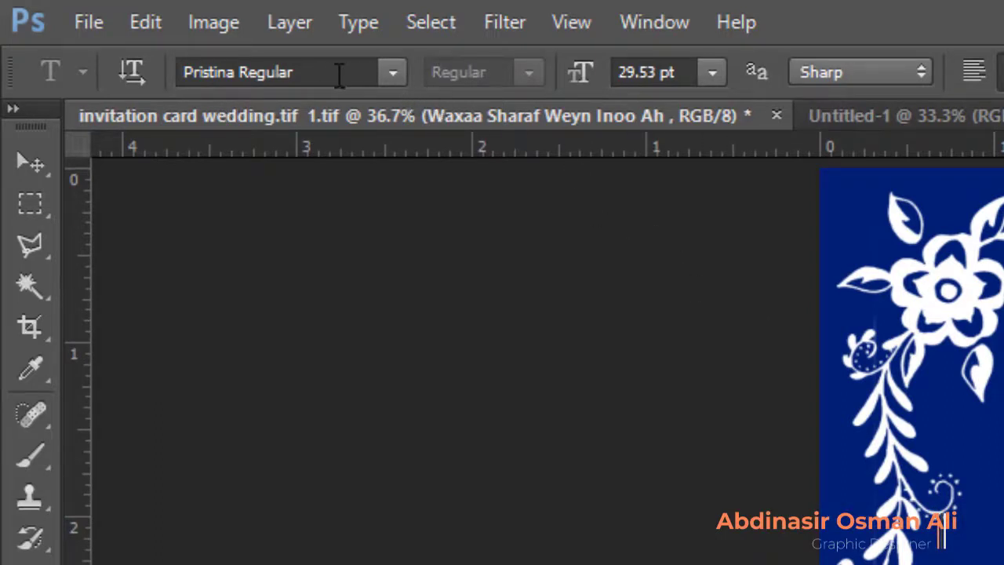
click(339, 76)
click(191, 81)
drag(191, 81, 354, 91)
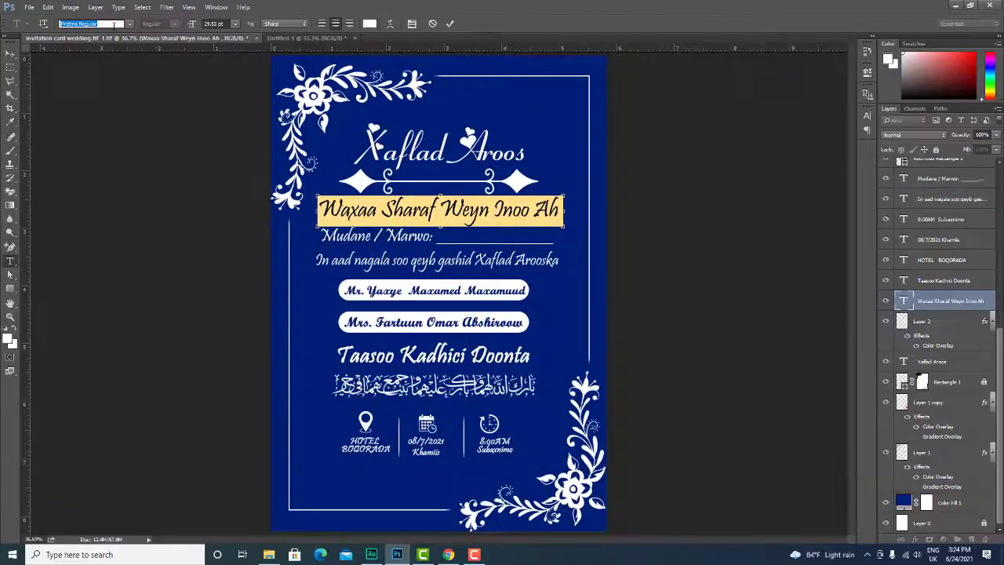
click(11, 53)
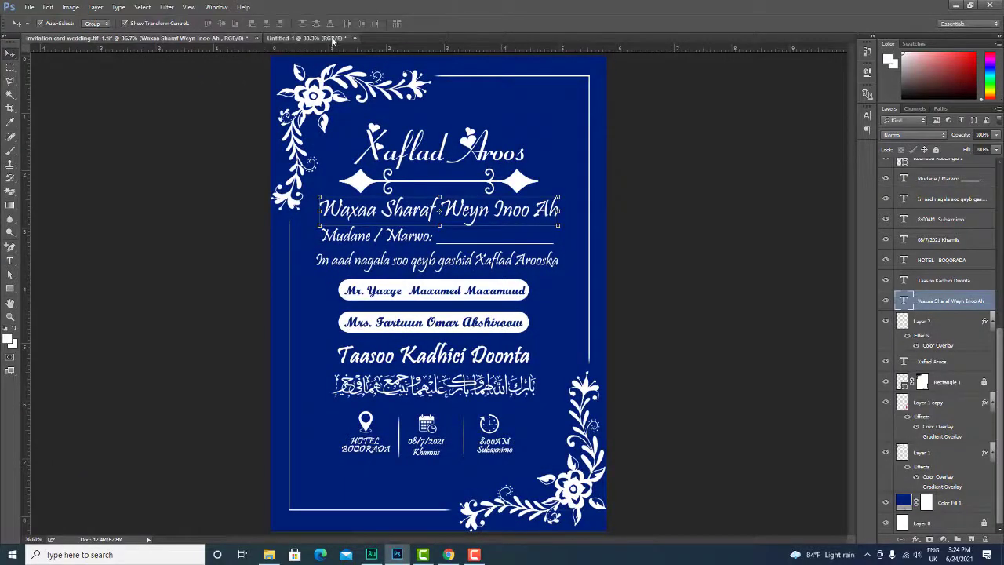
Add the centre-aligned white text line "Waxaa Sharaf Weyn Inoo" below the divider in Untitled-1
click(306, 37)
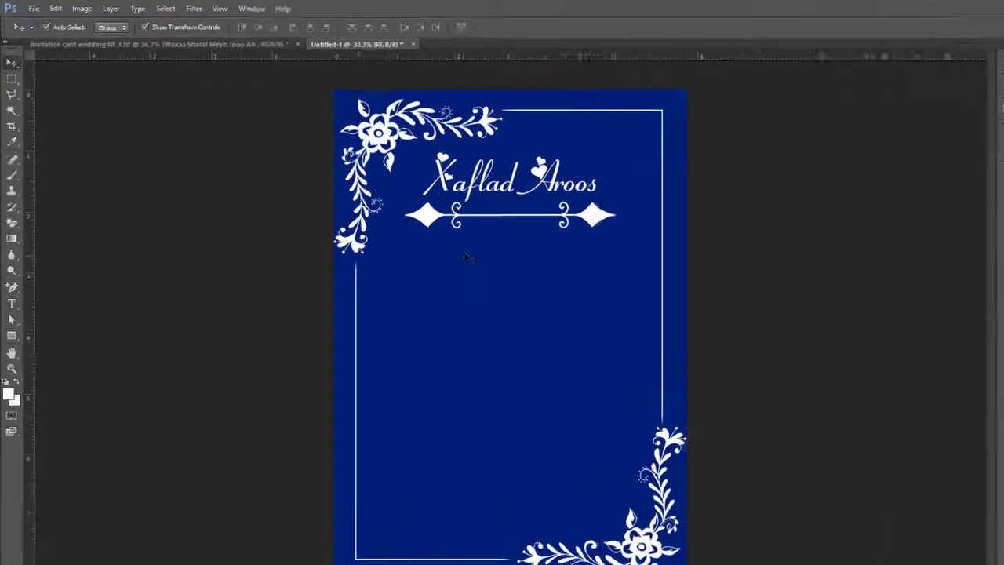
key(t)
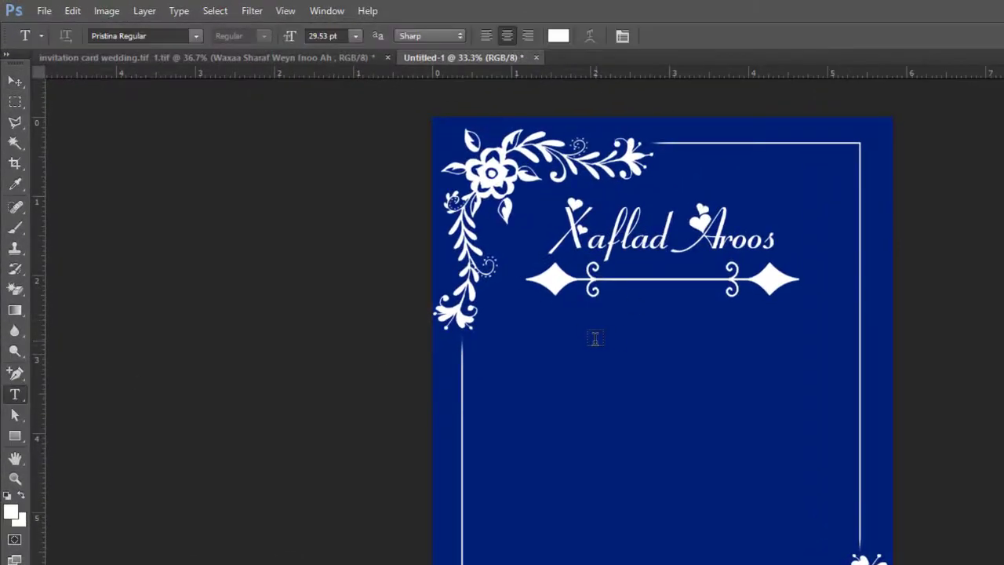
click(595, 339)
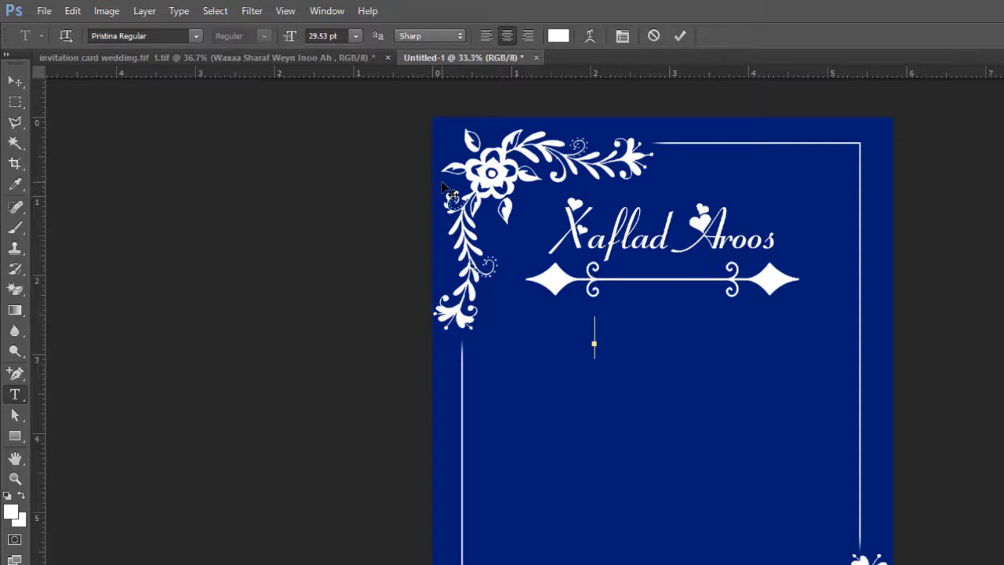
text(Waxaa S)
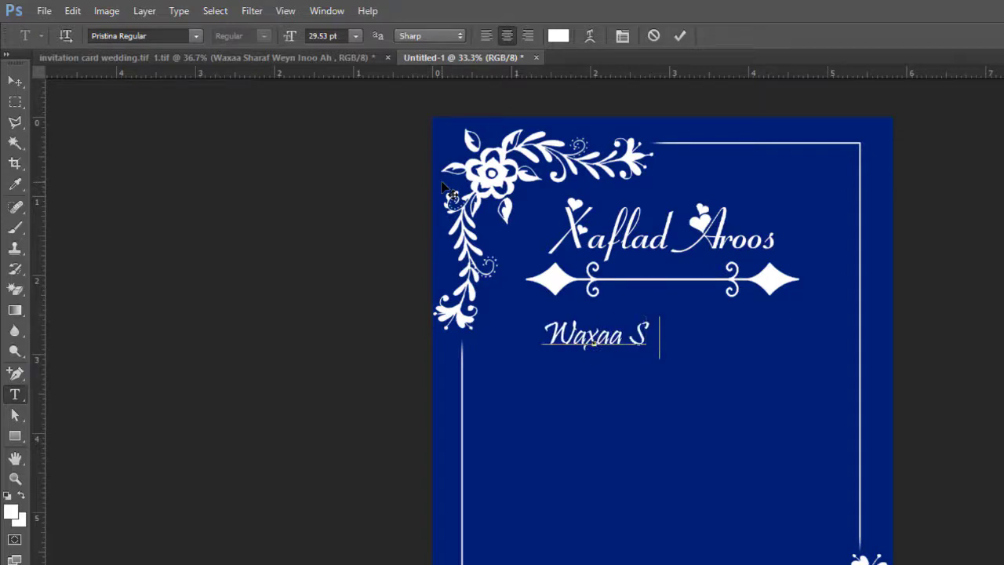
text(haraf)
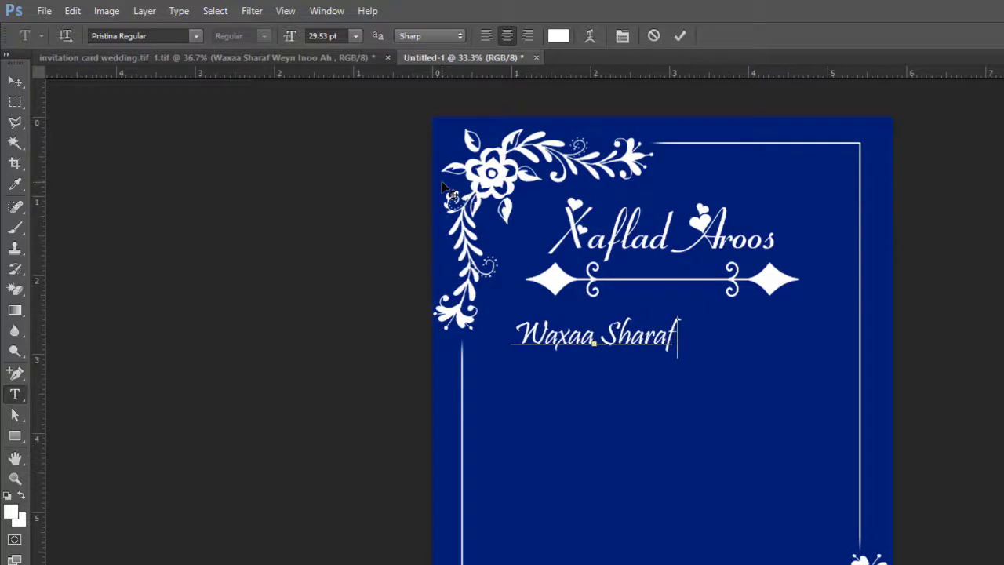
text( Wey)
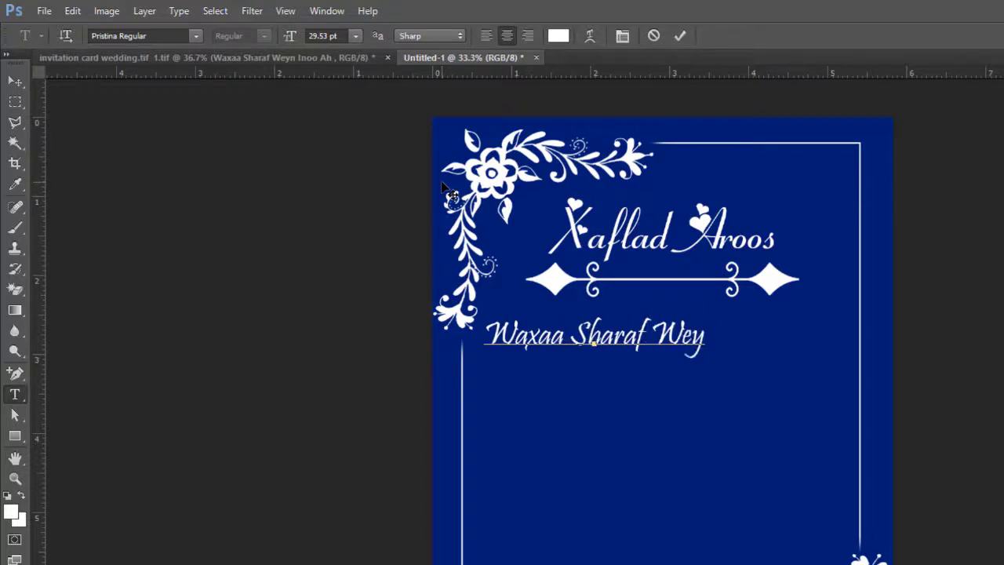
text(n I)
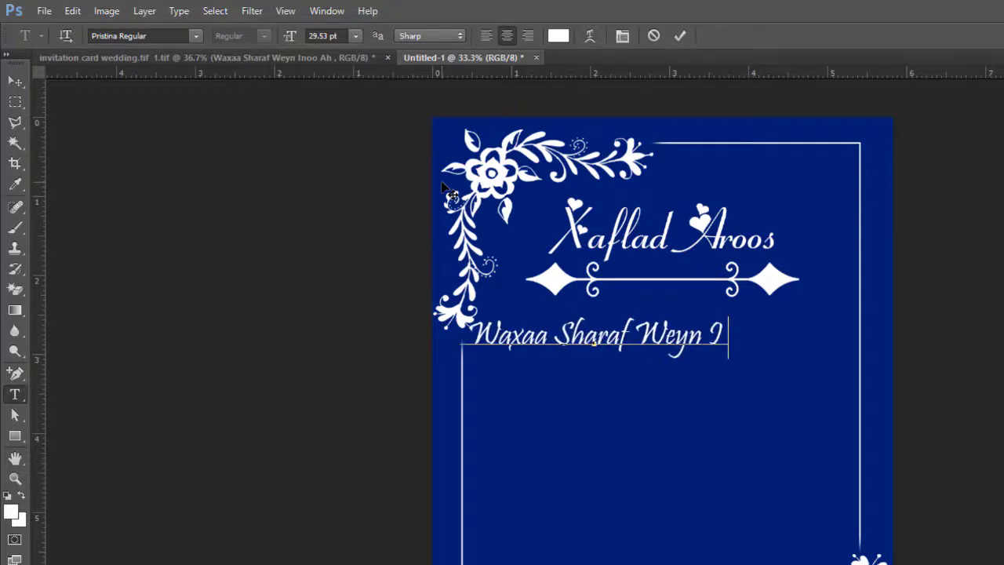
text(noo)
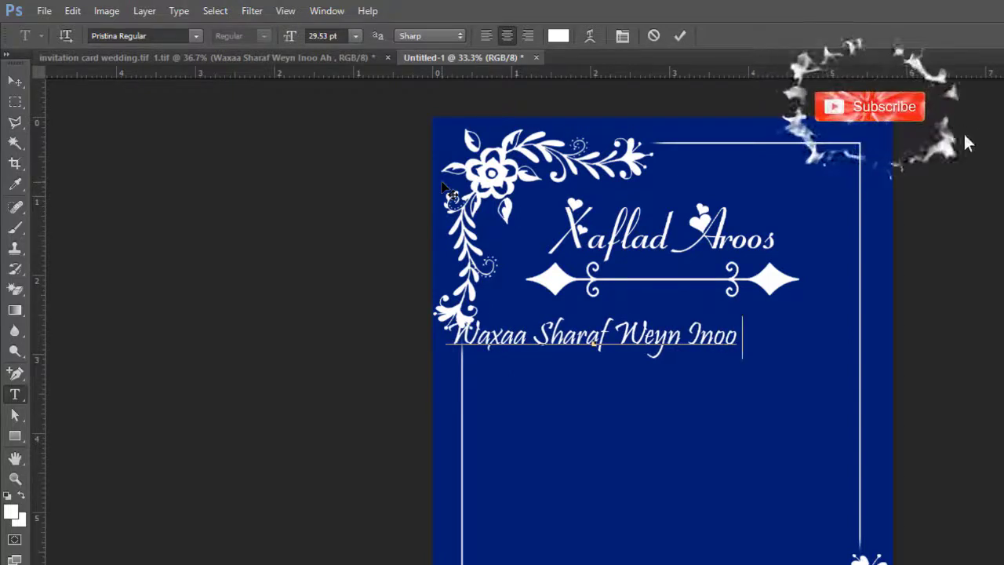
Compare the new text line with the finished card and move it centred directly beneath the divider
click(226, 58)
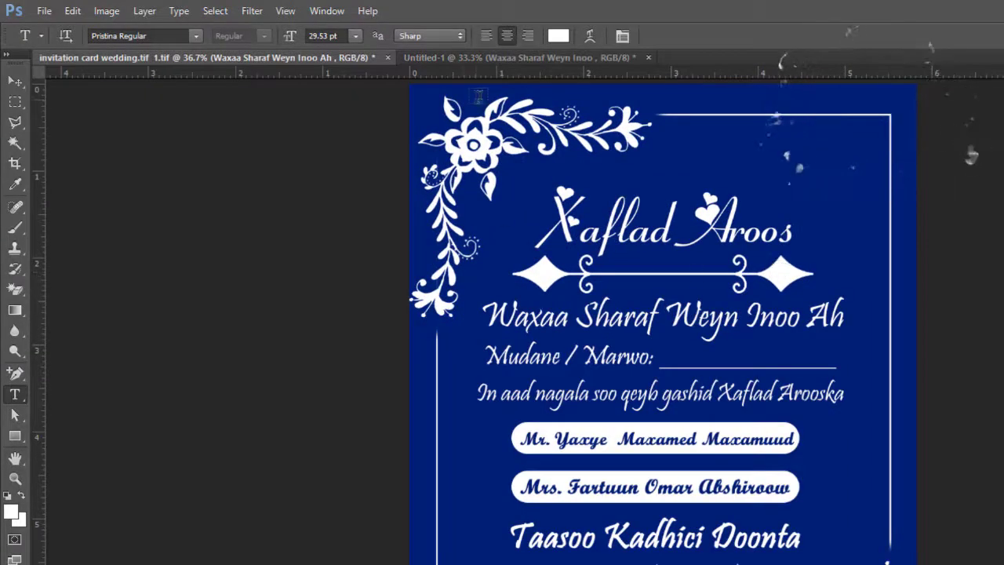
click(496, 57)
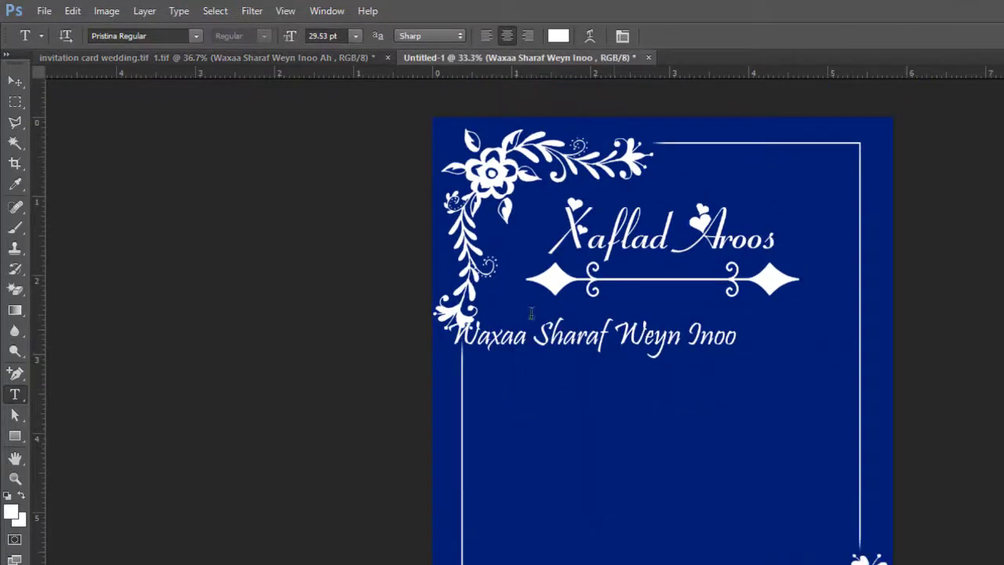
click(15, 80)
drag(557, 344, 614, 328)
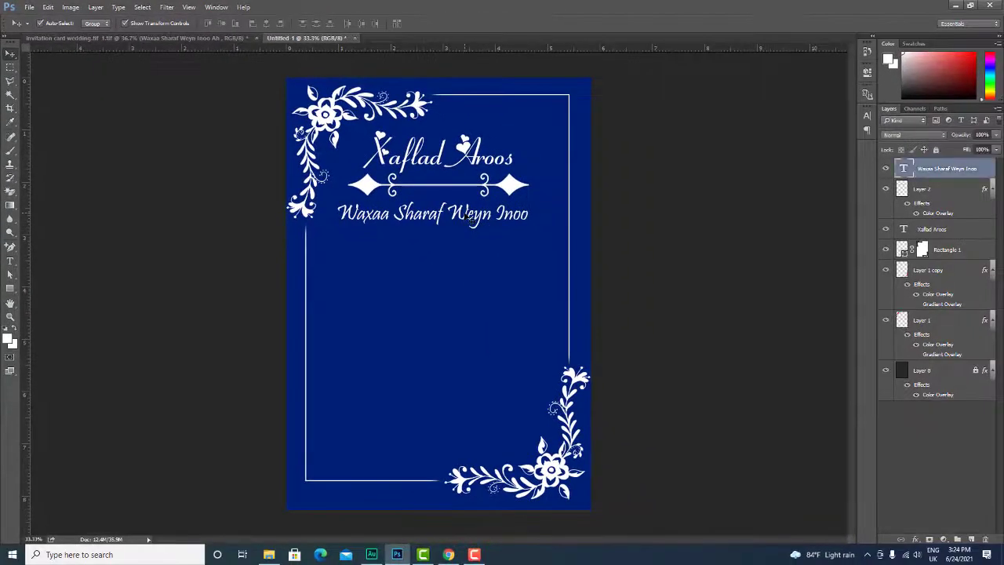
drag(469, 218, 471, 217)
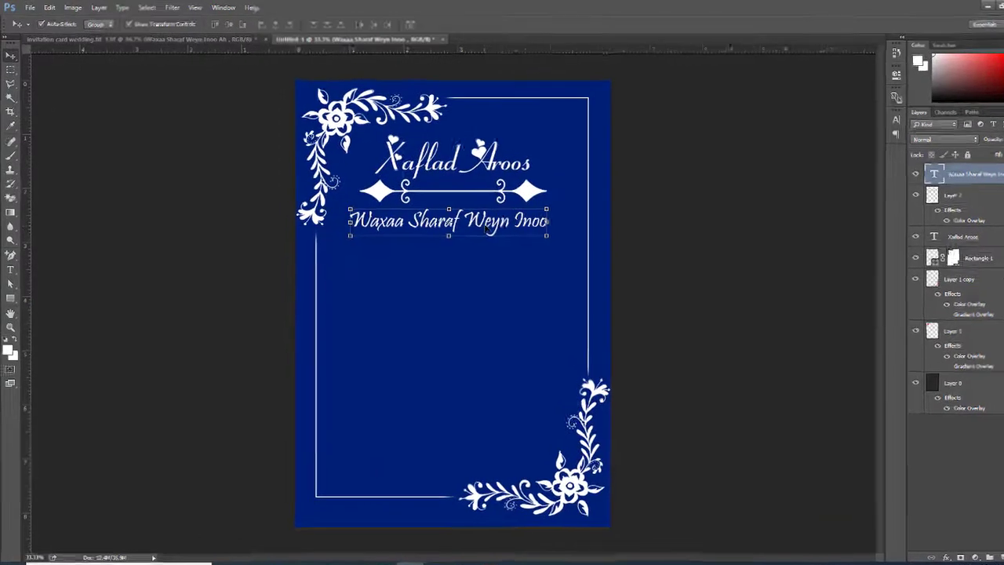
Duplicate the "Waxaa Sharaf Weyn Inoo" line directly below itself and replace the copy's text with "Mudane /Marwo:" followed by an underscore blank
drag(666, 309, 666, 347)
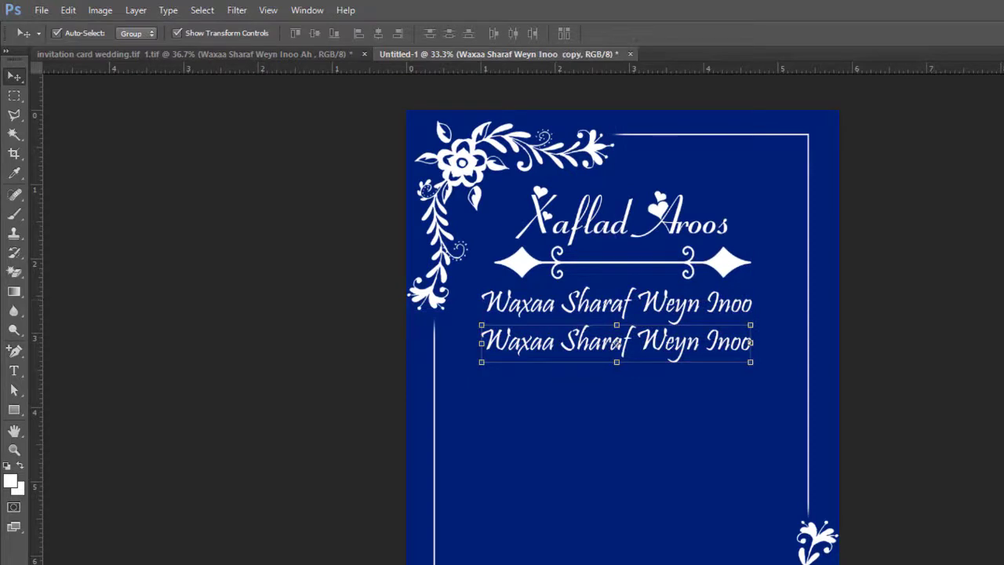
double_click(666, 345)
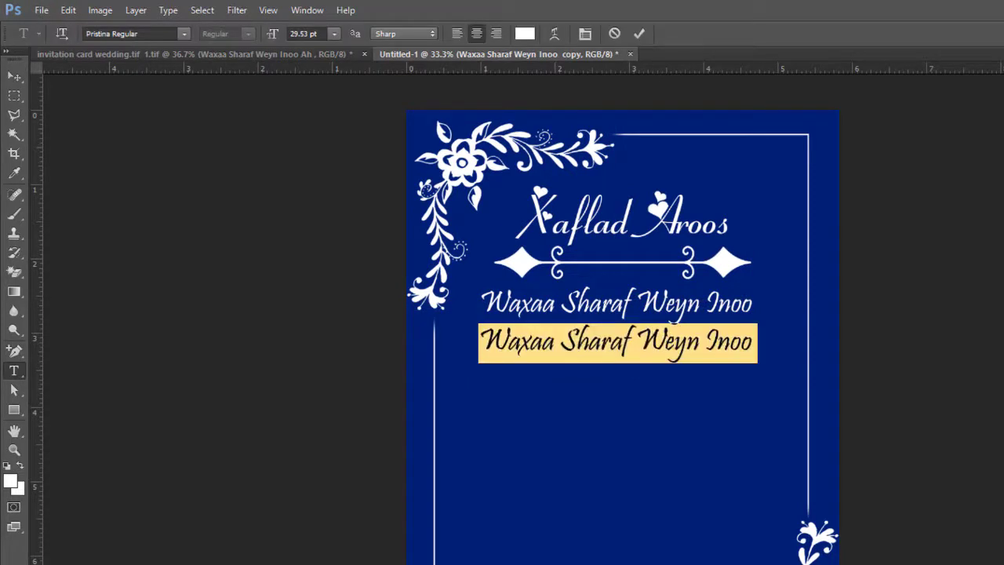
text(Mudane)
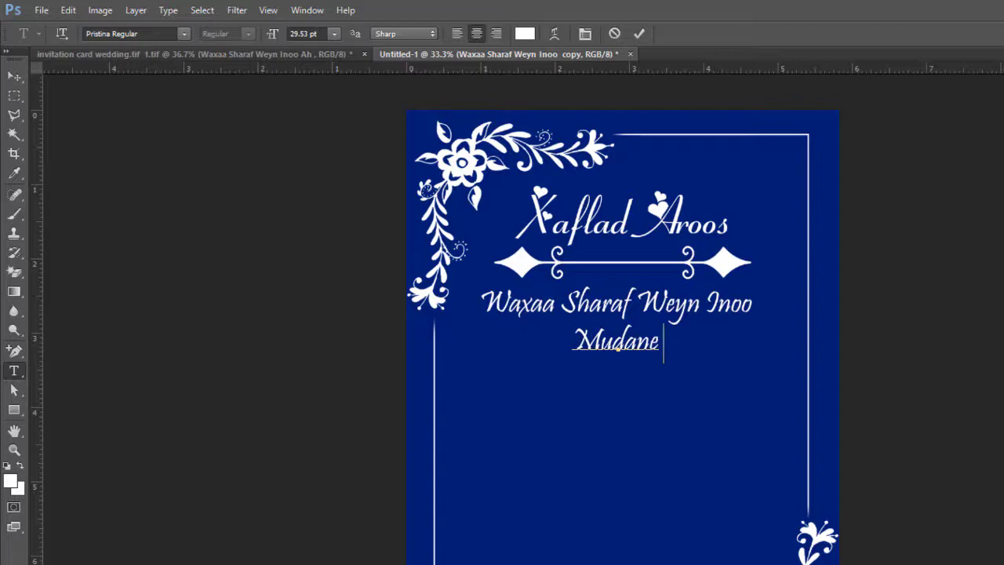
key(BackSpace)
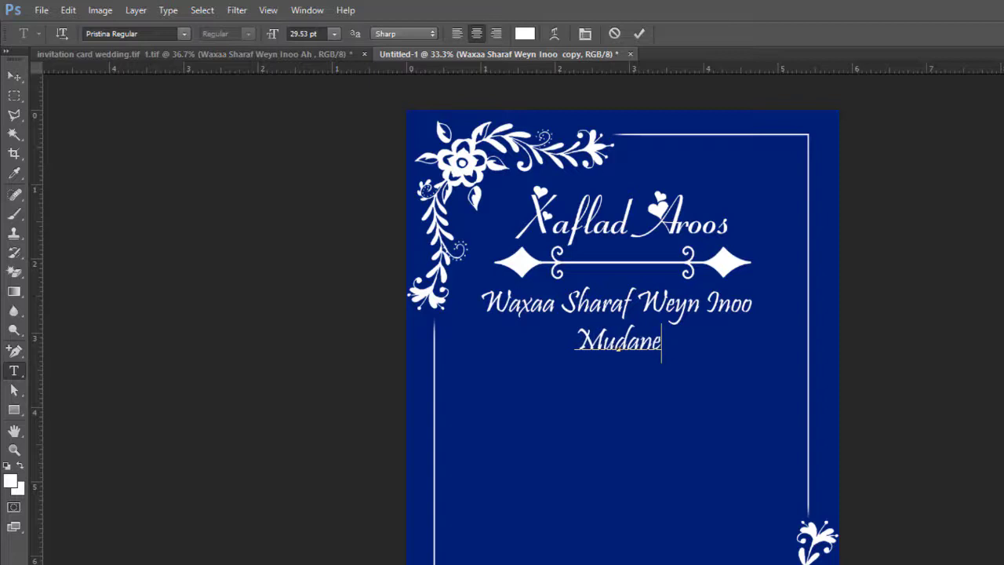
text(/)
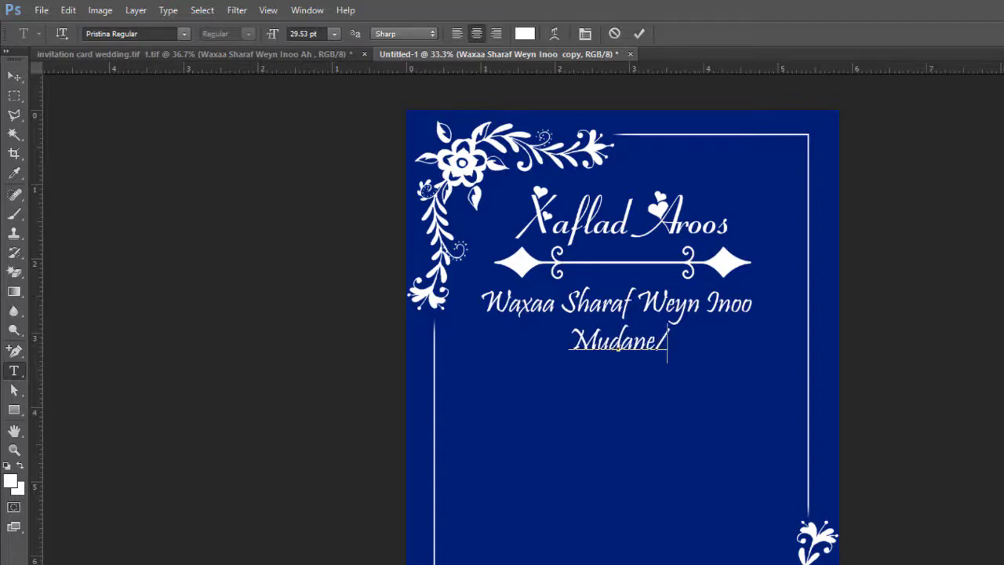
key(BackSpace)
text(/)
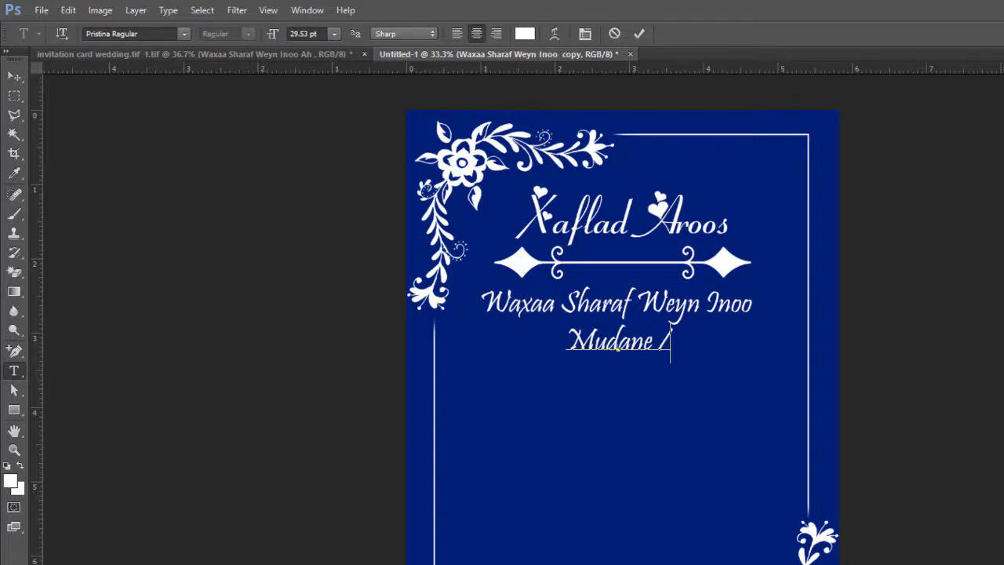
text(Mur)
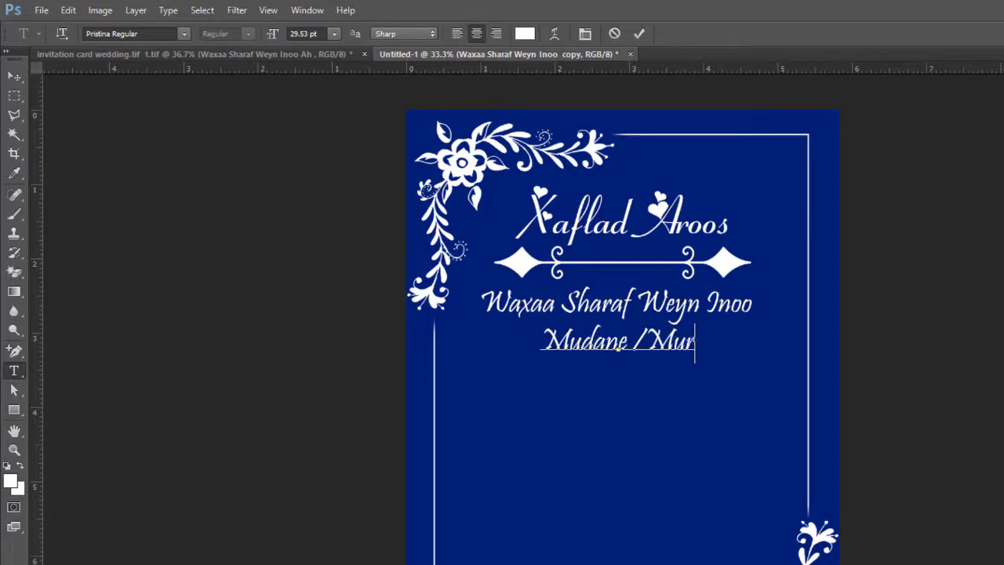
key(BackSpace)
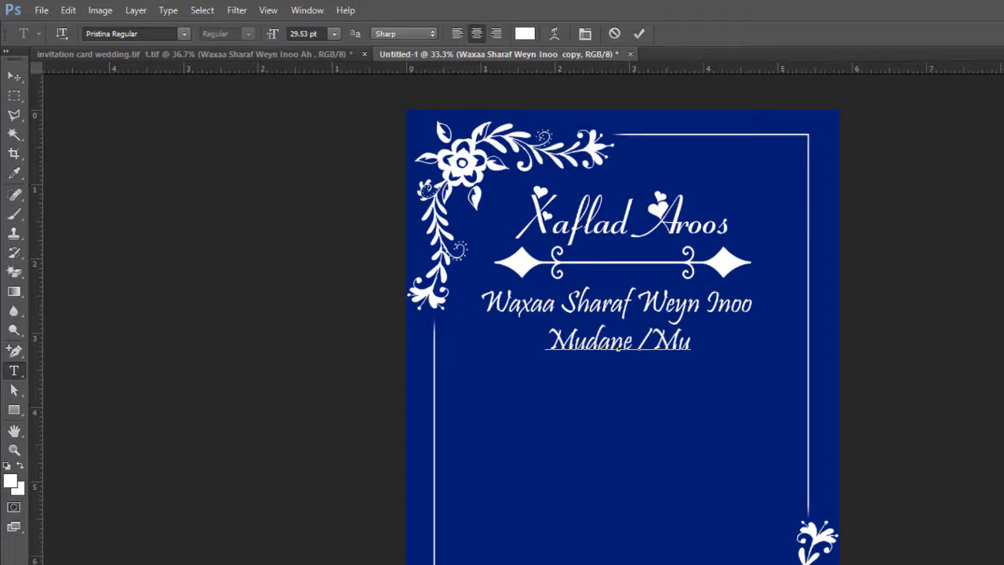
key(BackSpace)
text(arwo)
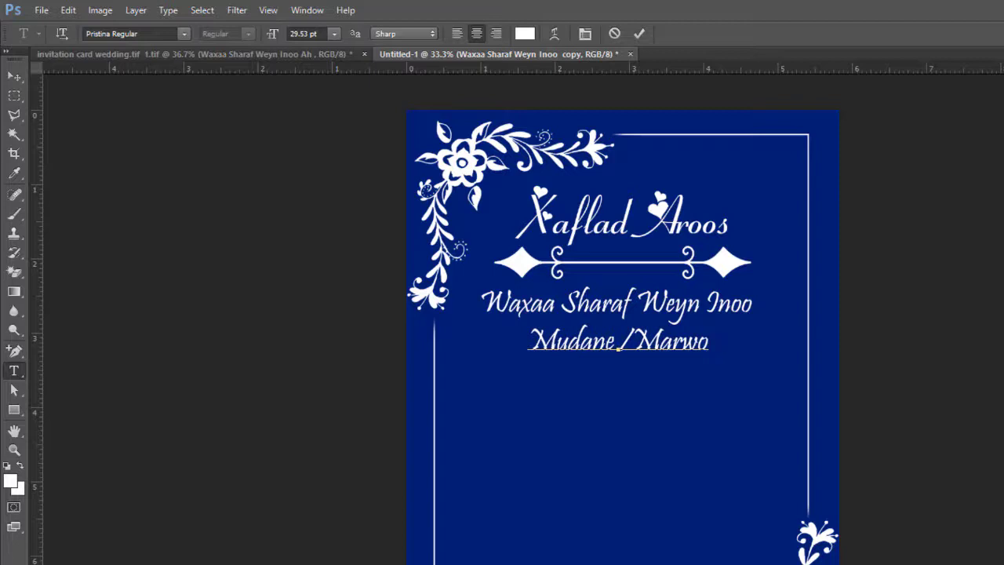
text(:)
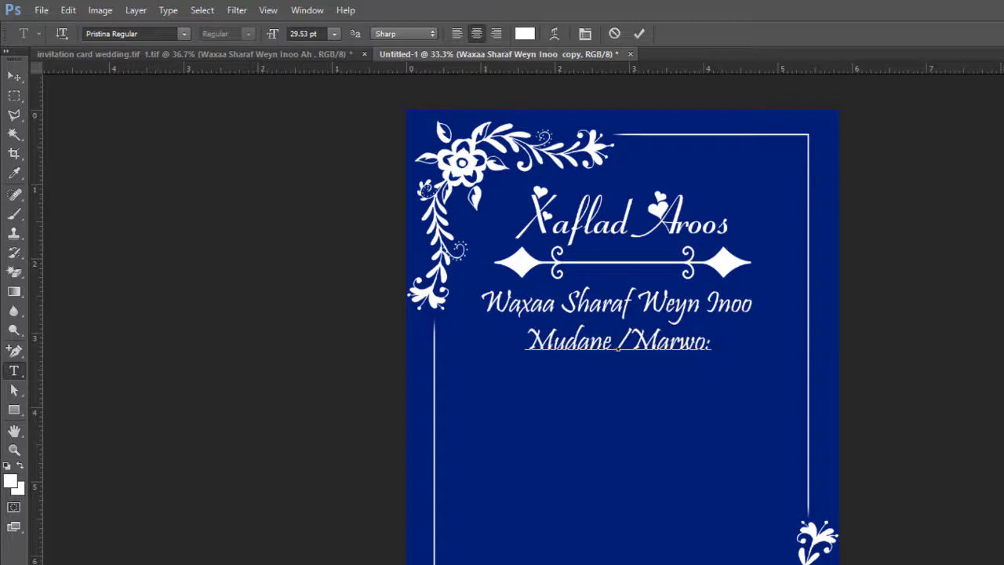
text(__________)
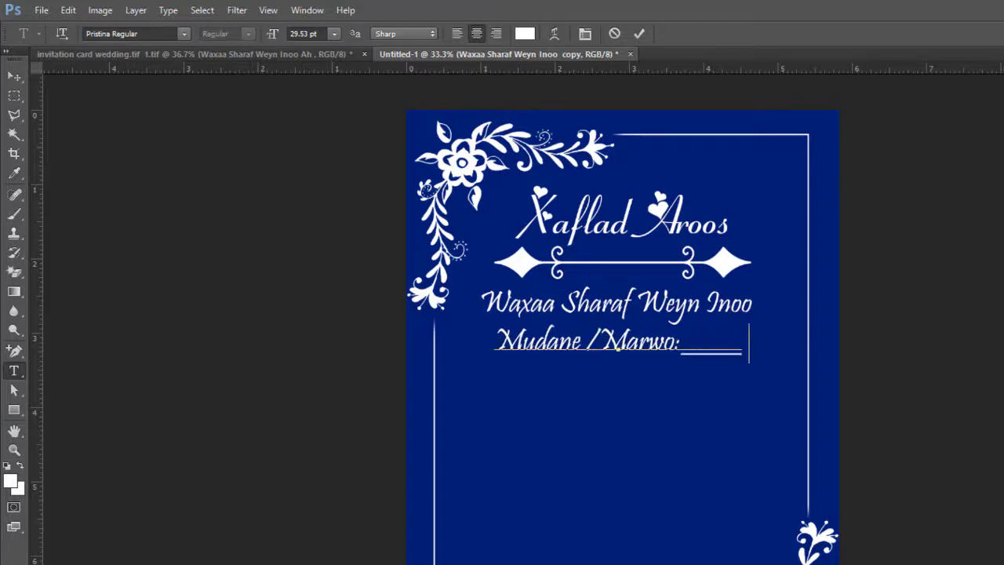
text(__________)
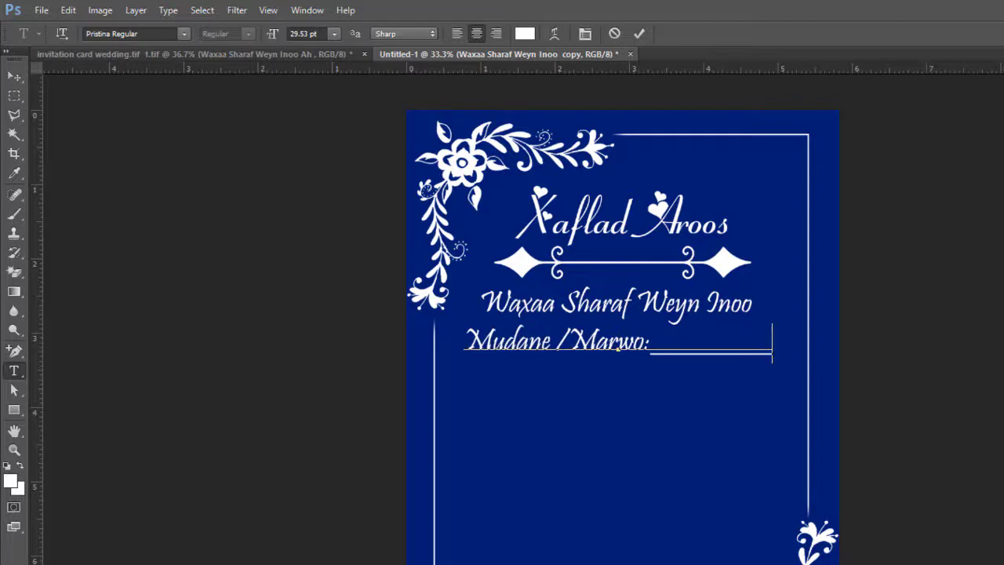
key(ctrl+Return)
Set the "Mudane /Marwo:" line to 21.53 pt and move it up beneath the first text line, flush with that line's left edge
key(Return)
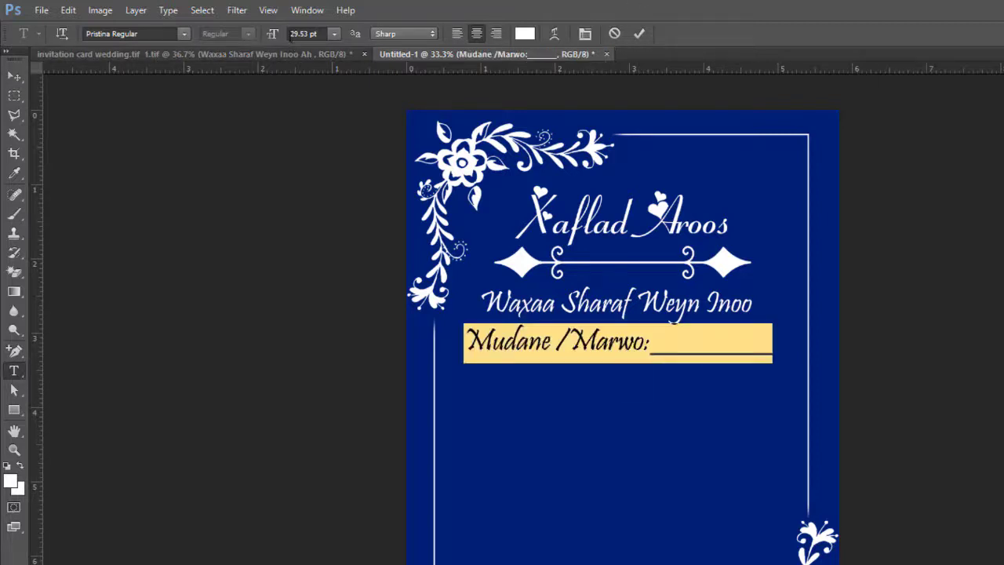
drag(276, 39, 269, 37)
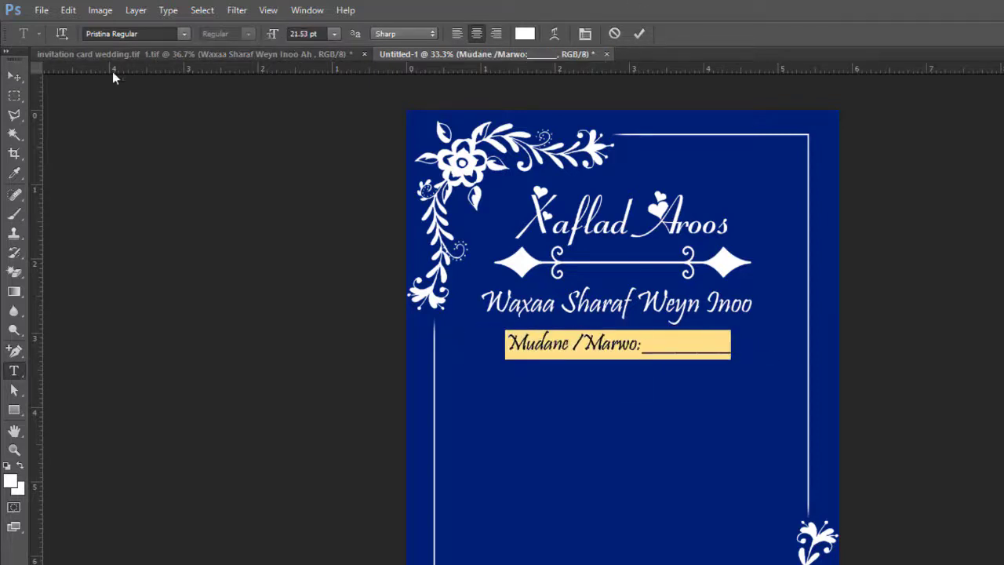
click(14, 76)
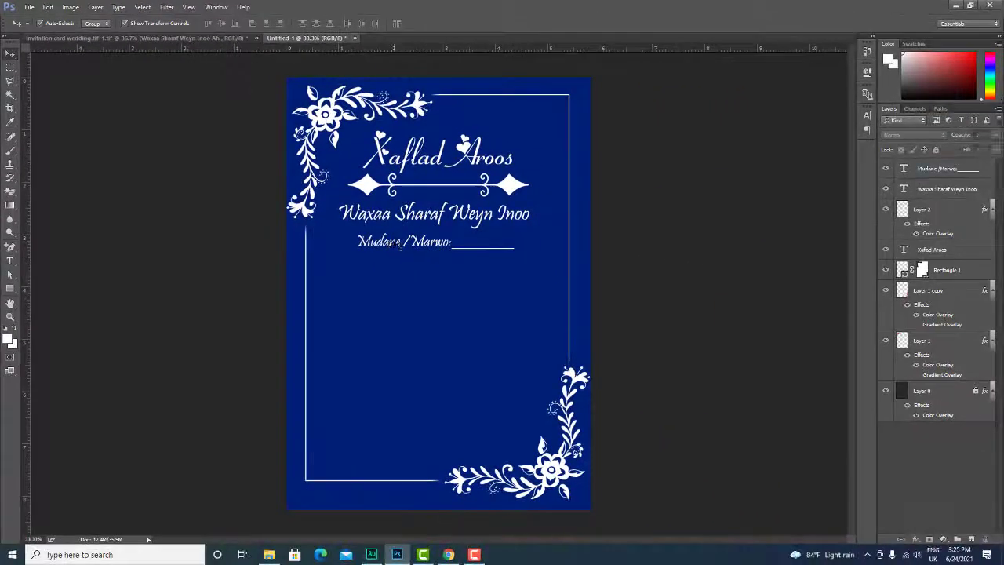
drag(582, 320, 556, 315)
drag(390, 215, 389, 214)
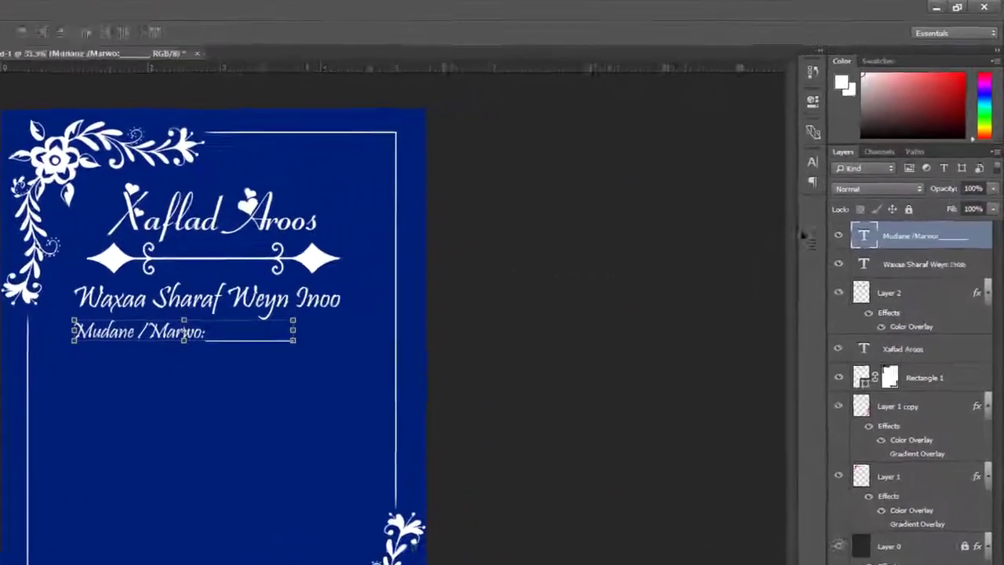
Lengthen the "Mudane /Marwo:" blank with more underscores and move the line centred beneath "Waxaa Sharaf Weyn Inoo"
double_click(857, 248)
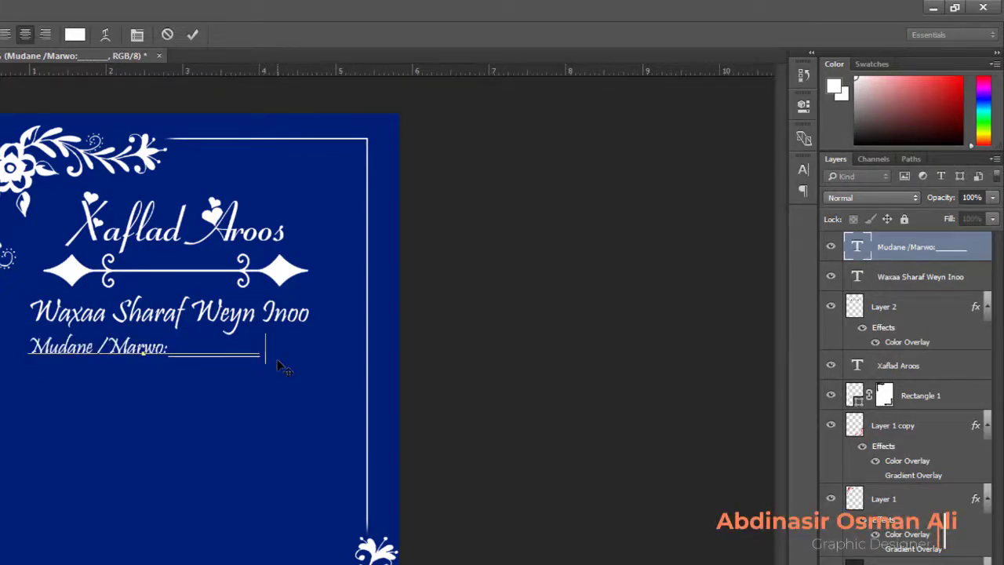
text(_____)
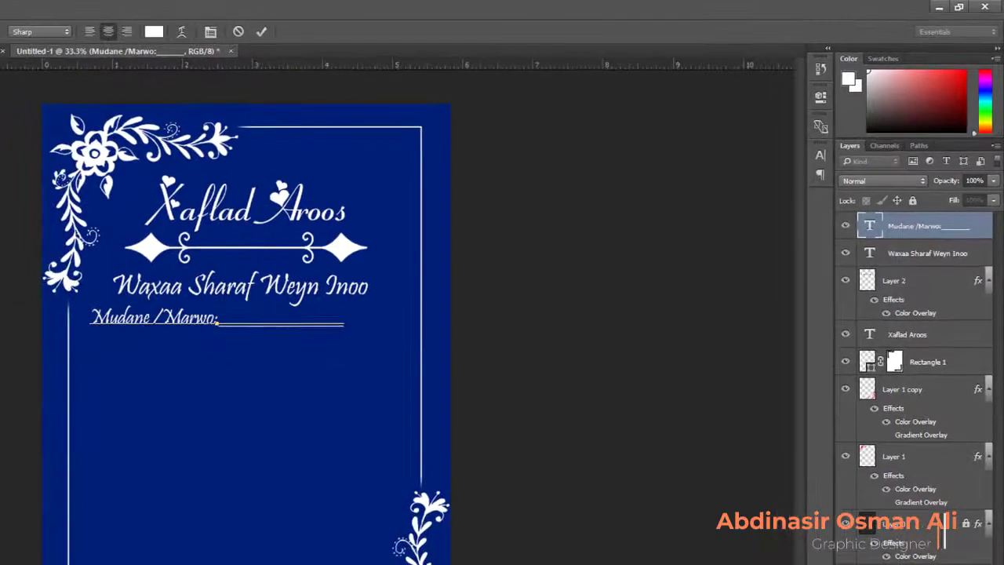
key(ctrl+Return)
key(v)
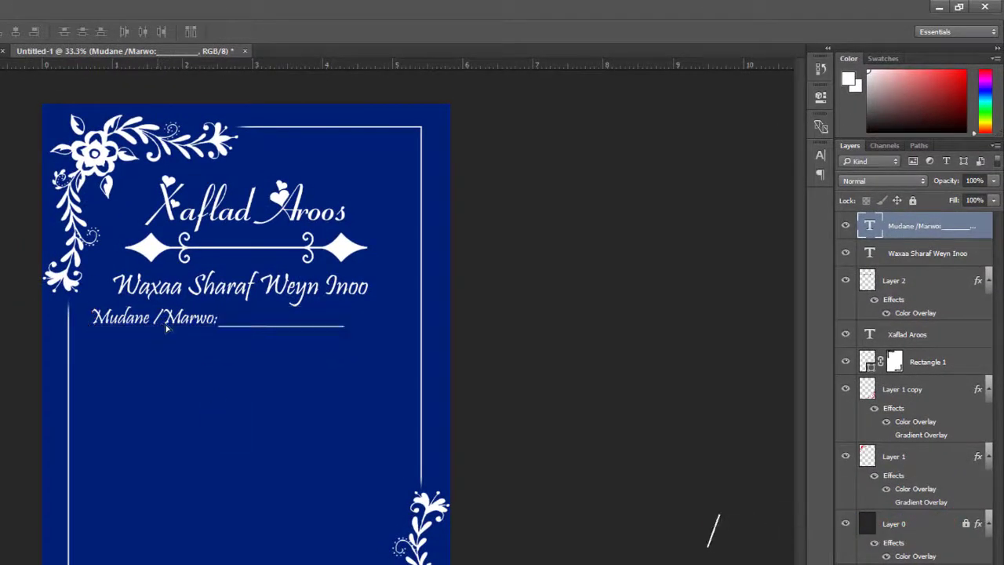
drag(167, 330, 187, 326)
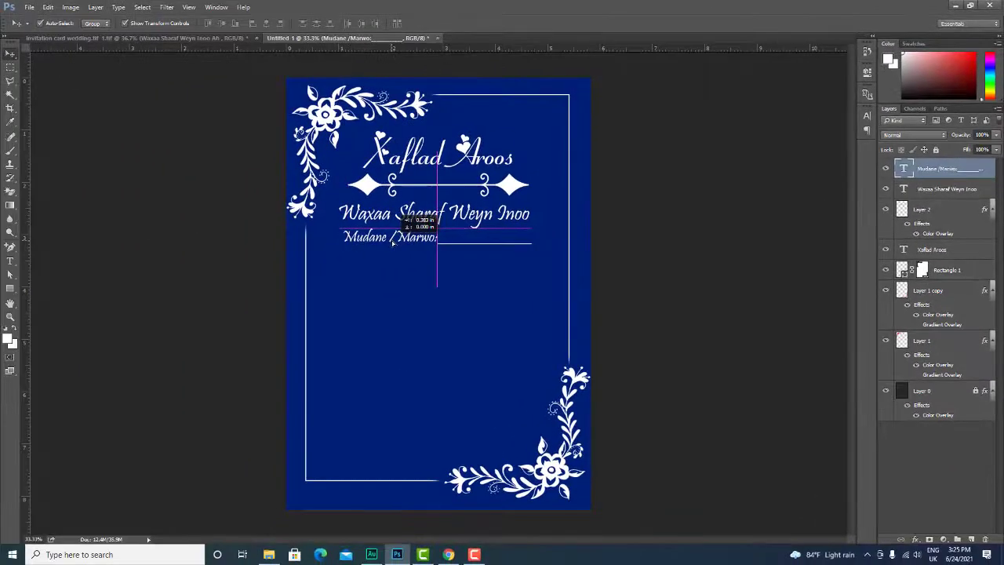
drag(393, 242, 393, 243)
click(696, 261)
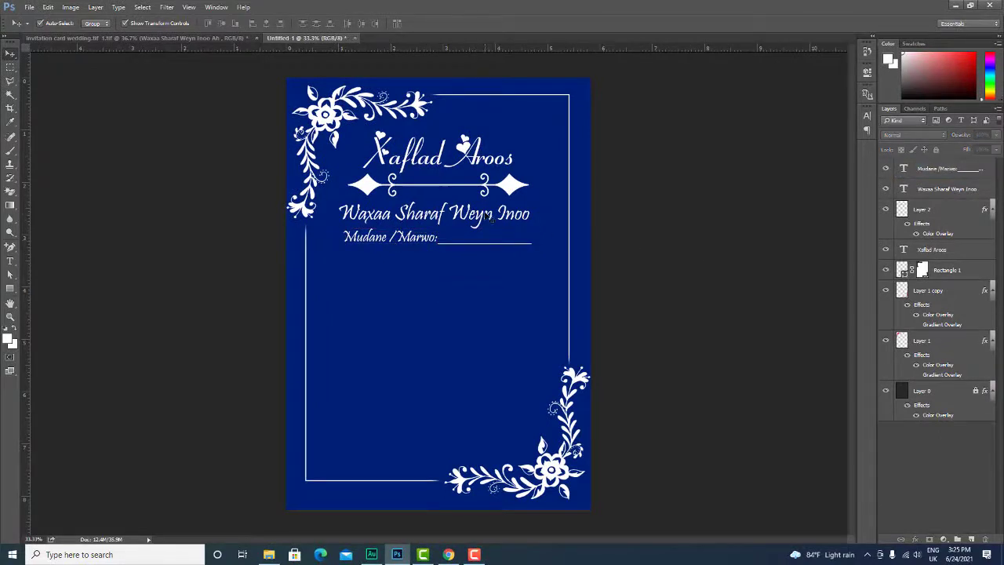
Duplicate the "Waxaa Sharaf Weyn Inoo" line below the "Mudane /Marwo:" line and check the third line's wording on the finished card
click(473, 220)
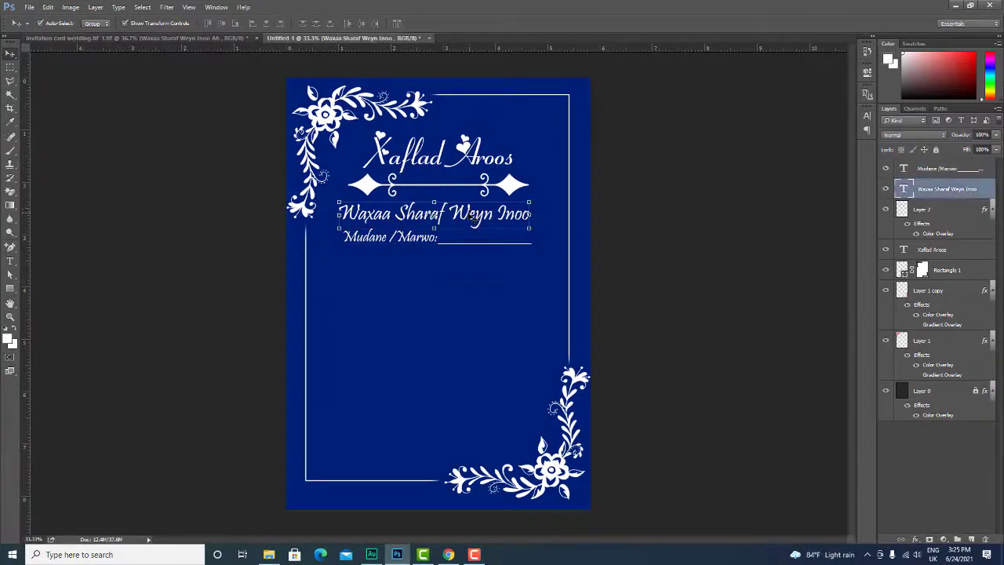
drag(473, 219, 475, 271)
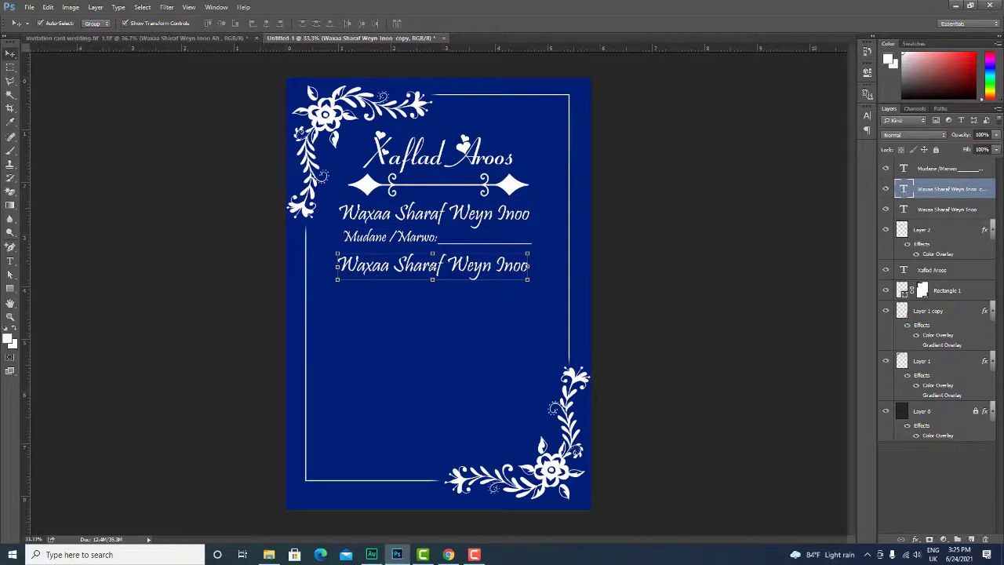
click(219, 36)
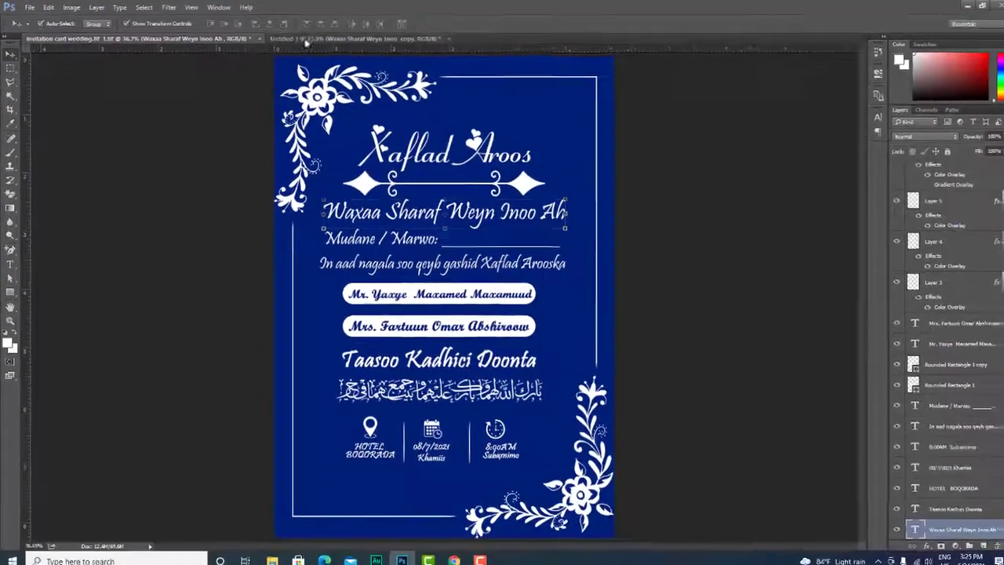
click(408, 46)
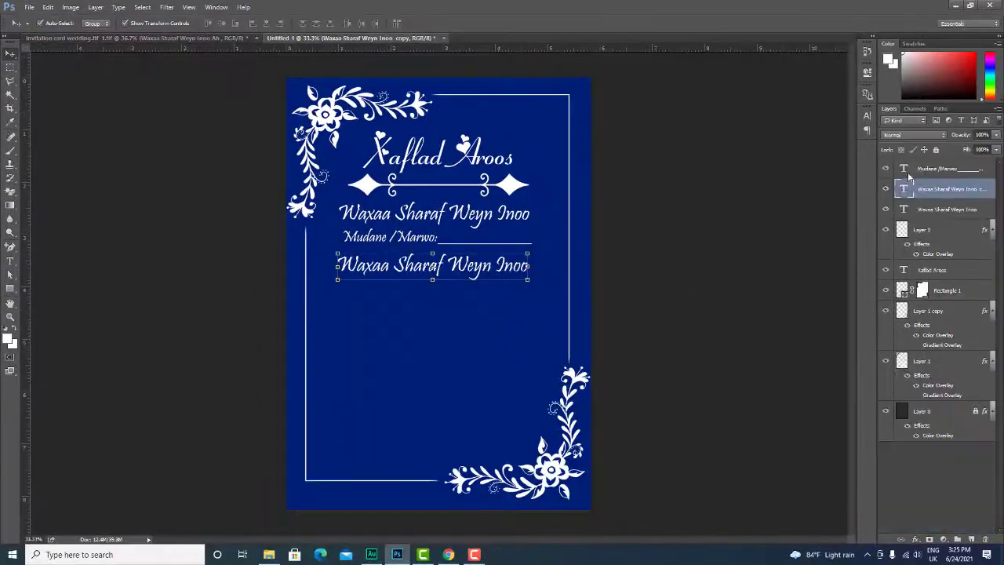
Replace the text of the duplicated line below "Mudane /Marwo:" with "In aad nagla soo qeyn gashid Xaflad Arooska"
double_click(905, 190)
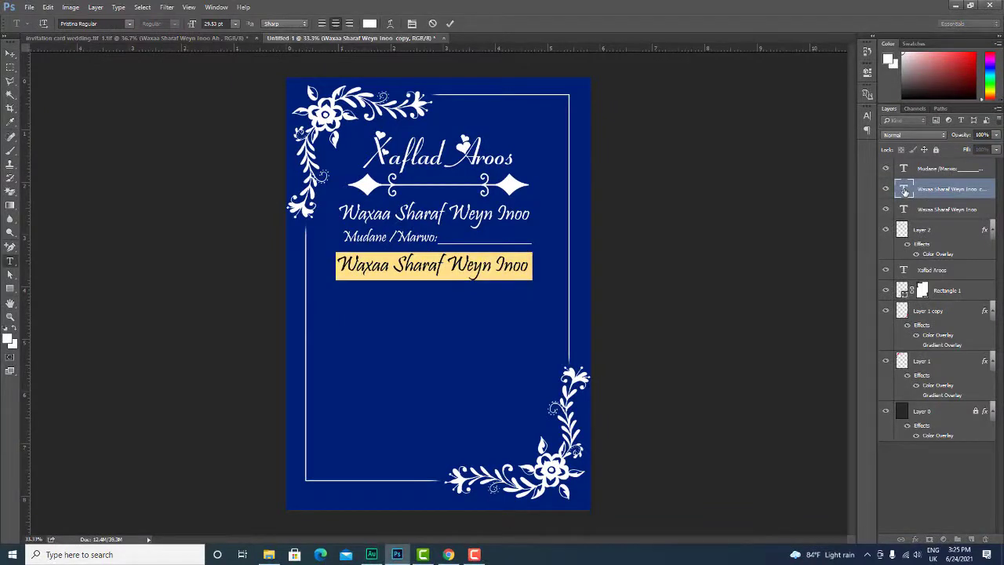
text(In)
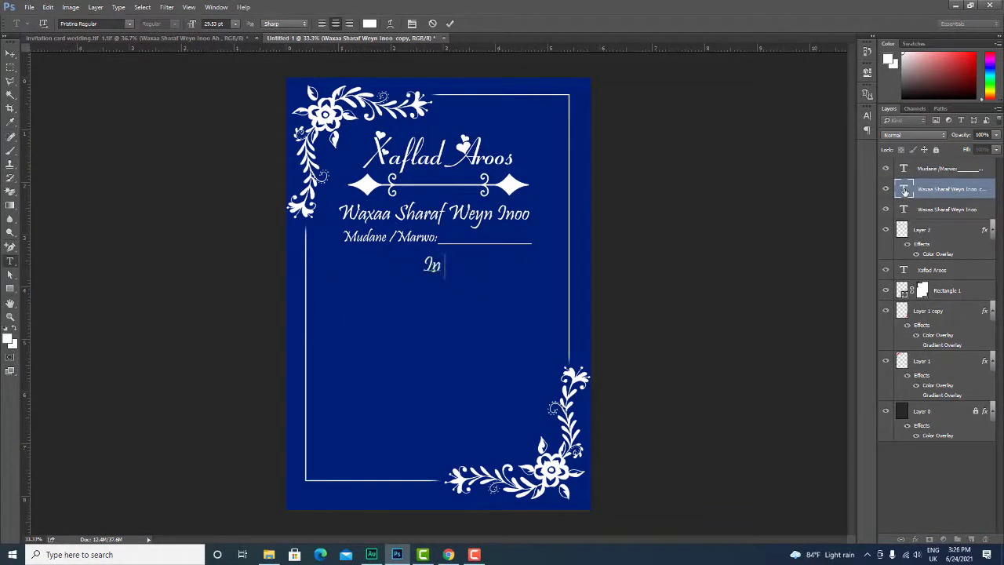
text(aad)
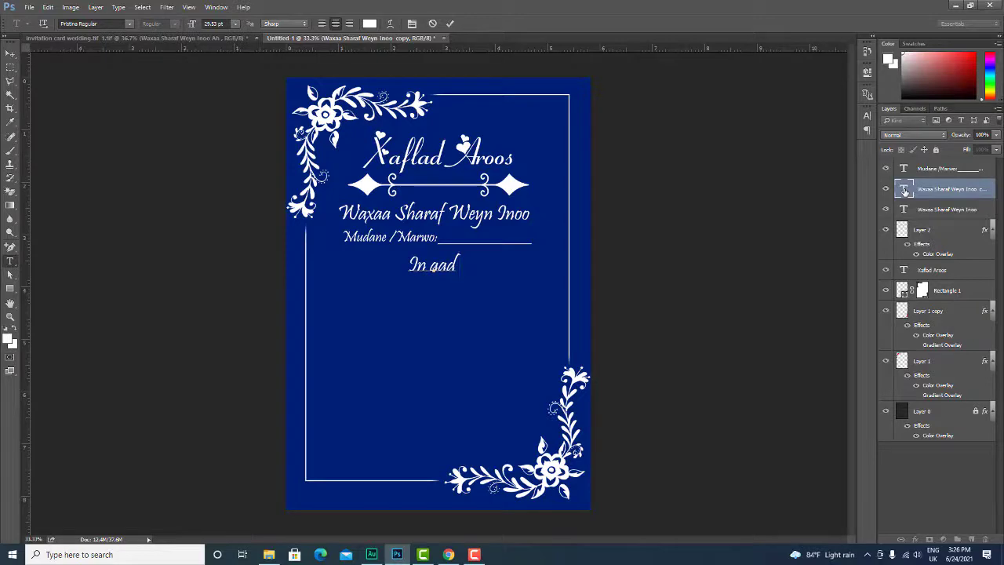
text( Na)
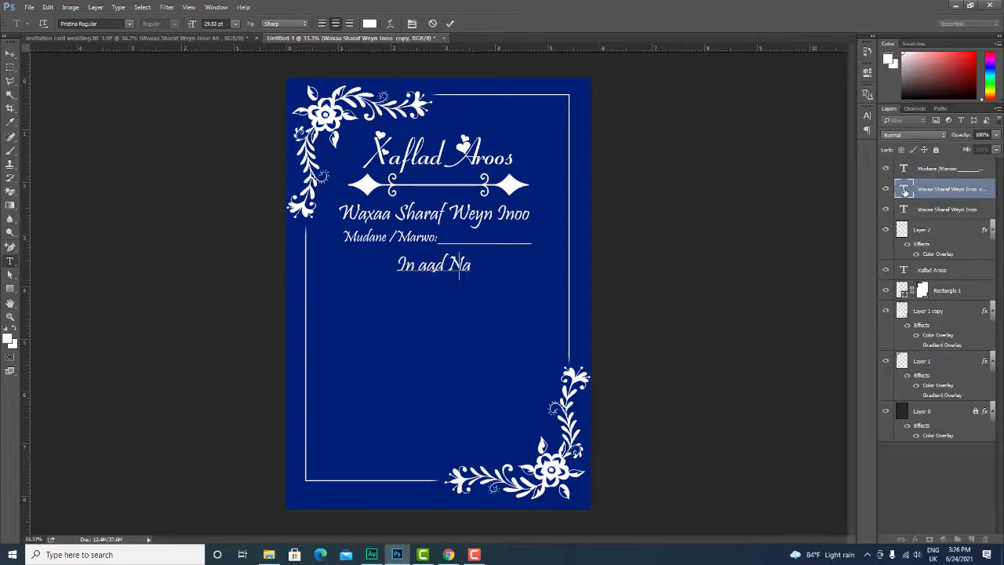
text(gla)
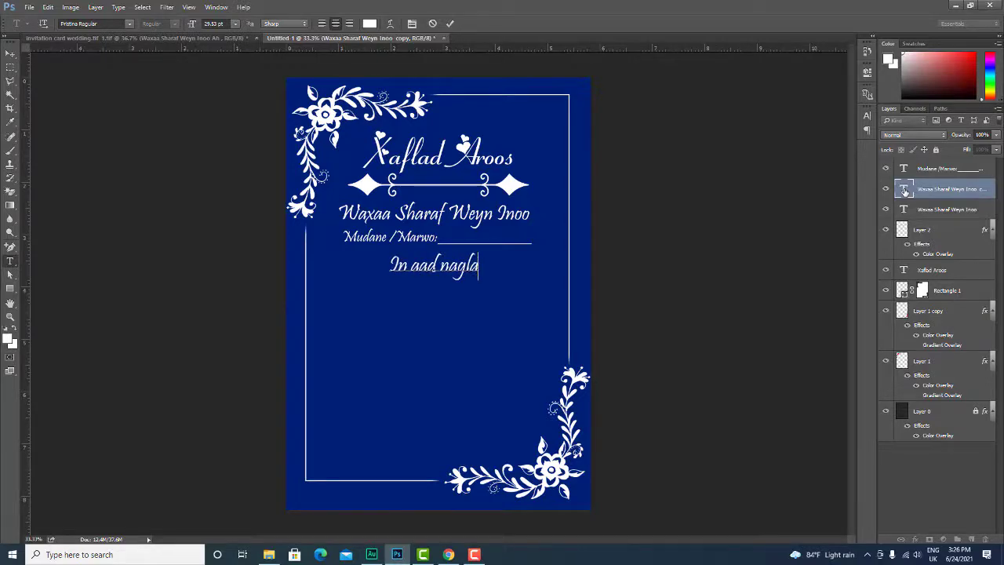
text( soo w)
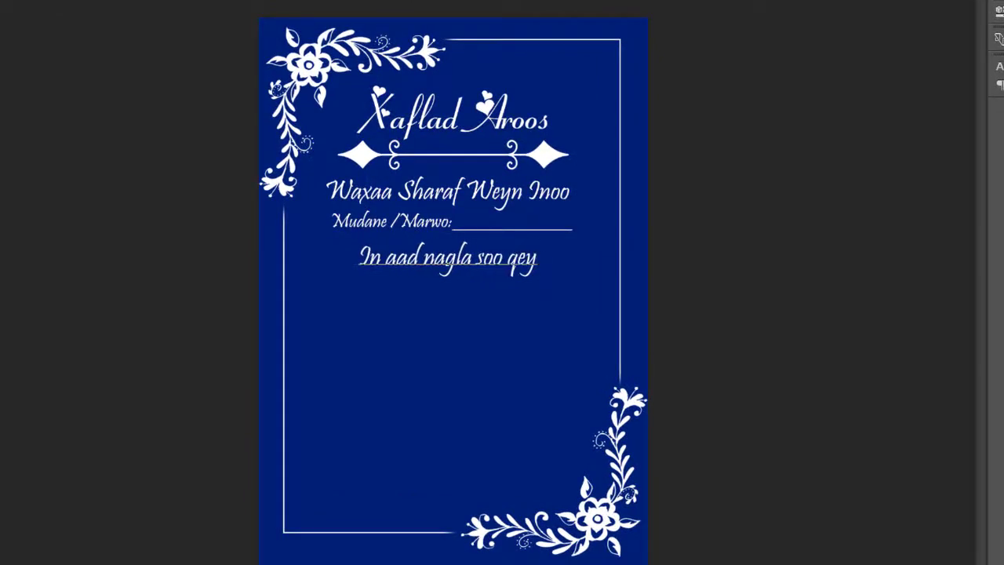
text(n ga)
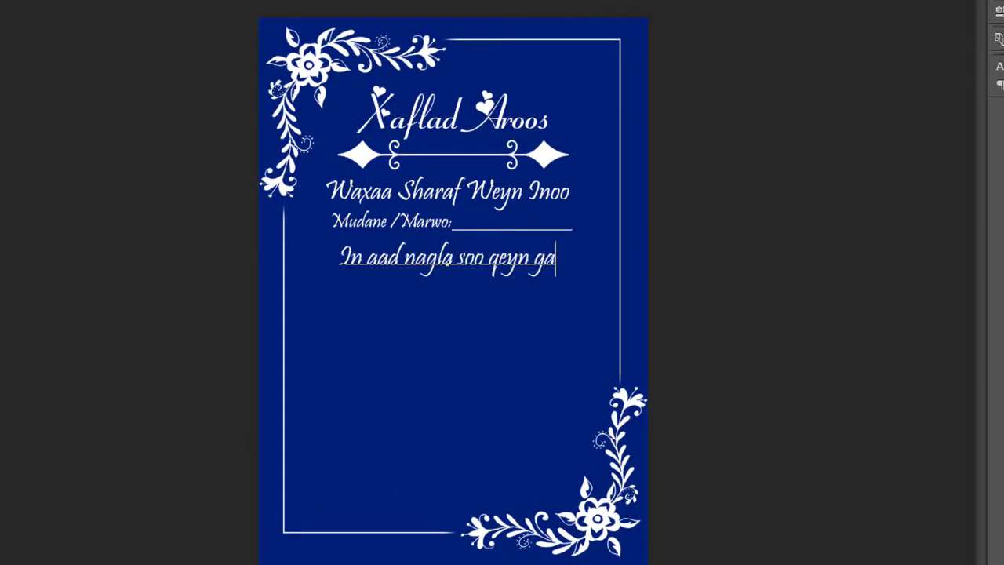
text(shid X)
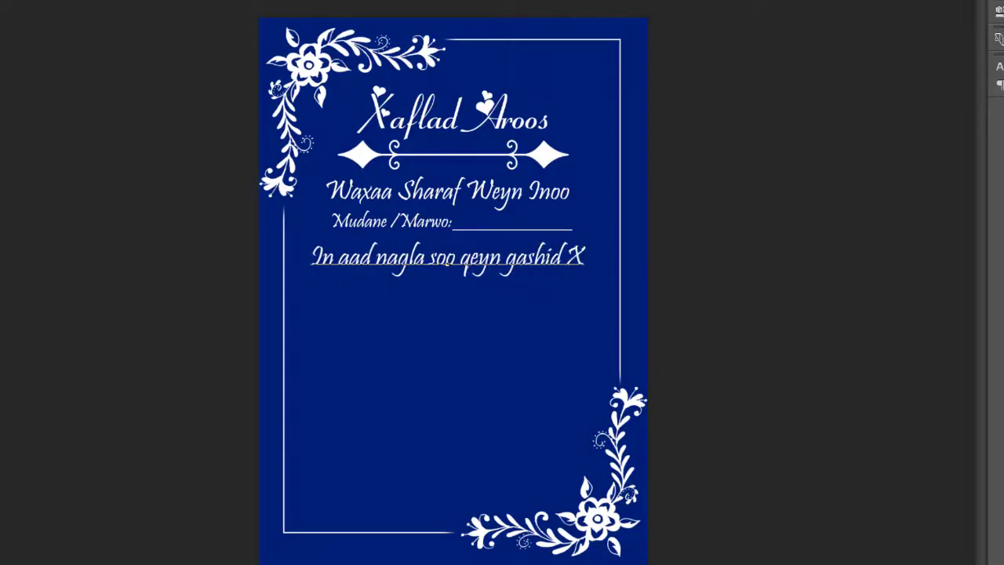
text(aflada)
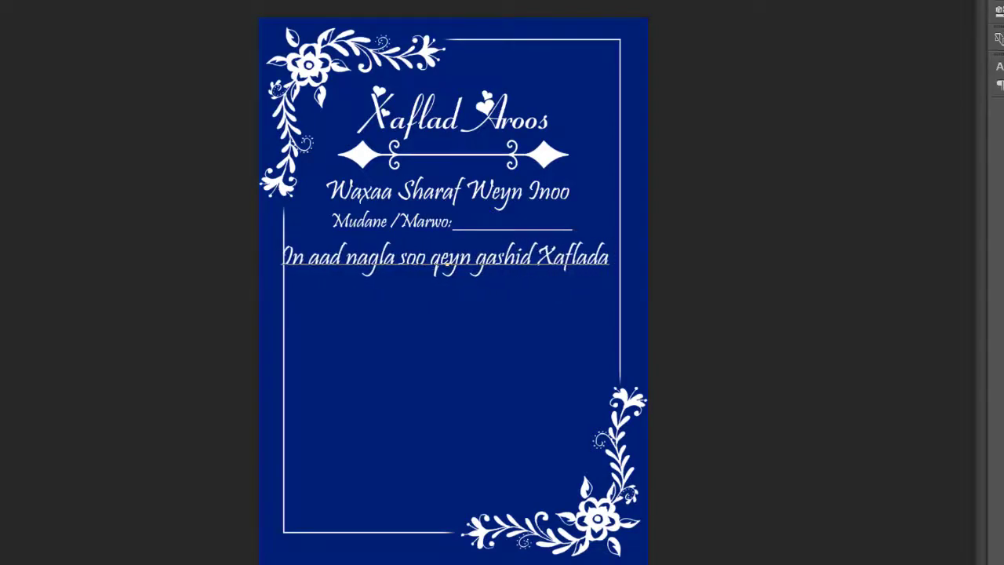
key(BackSpace)
text(Aro)
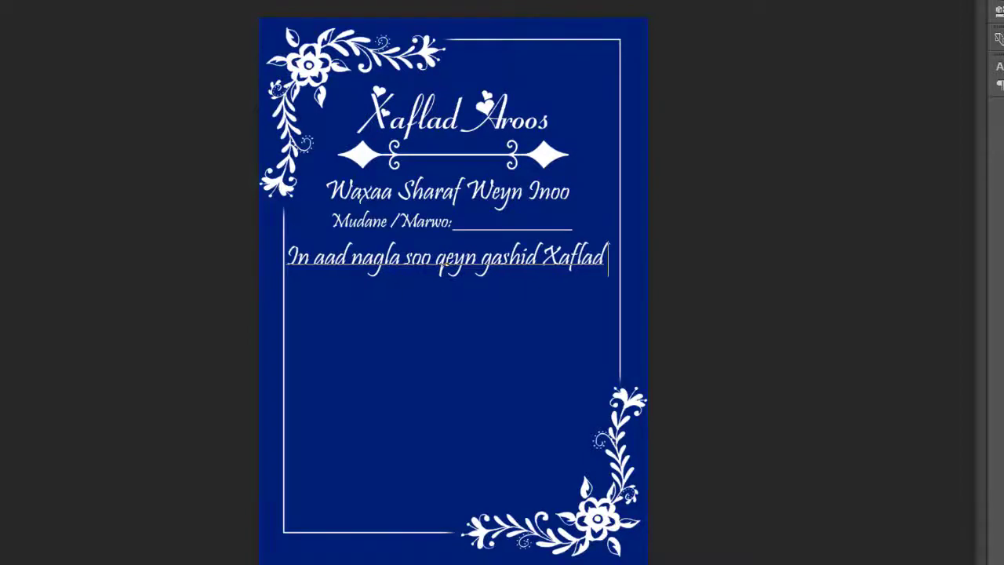
text(oska)
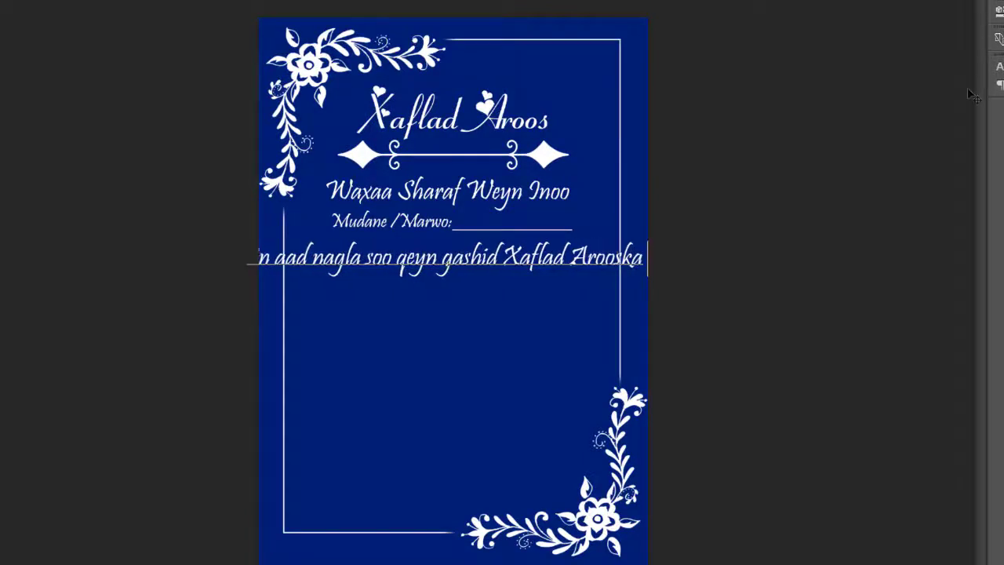
Set the "In aad nagla soo qeyn gashid Xaflad Arooska" line to 20.53 pt and move it up closer beneath the "Mudane /Marwo:" line
key(ctrl+a)
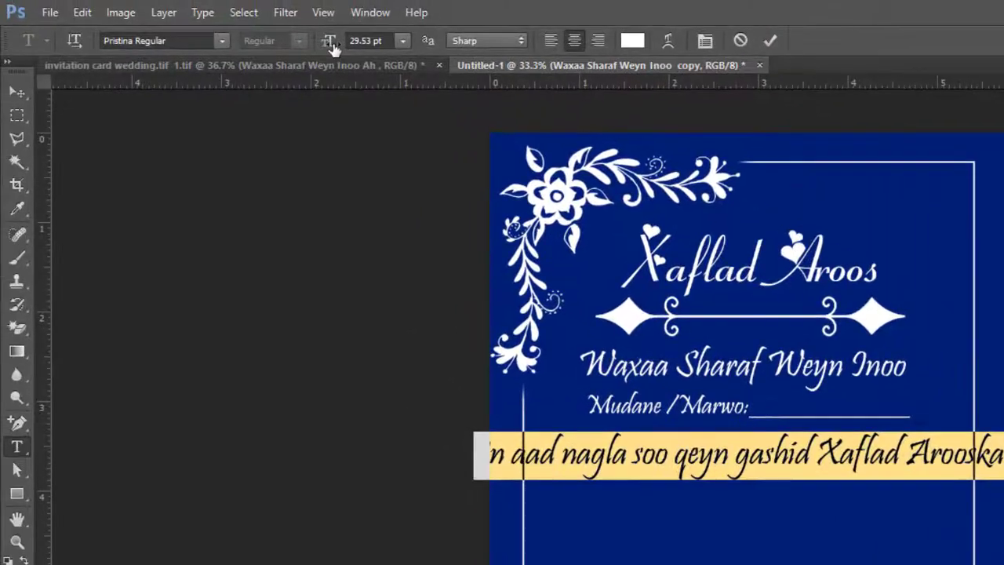
drag(291, 25, 322, 49)
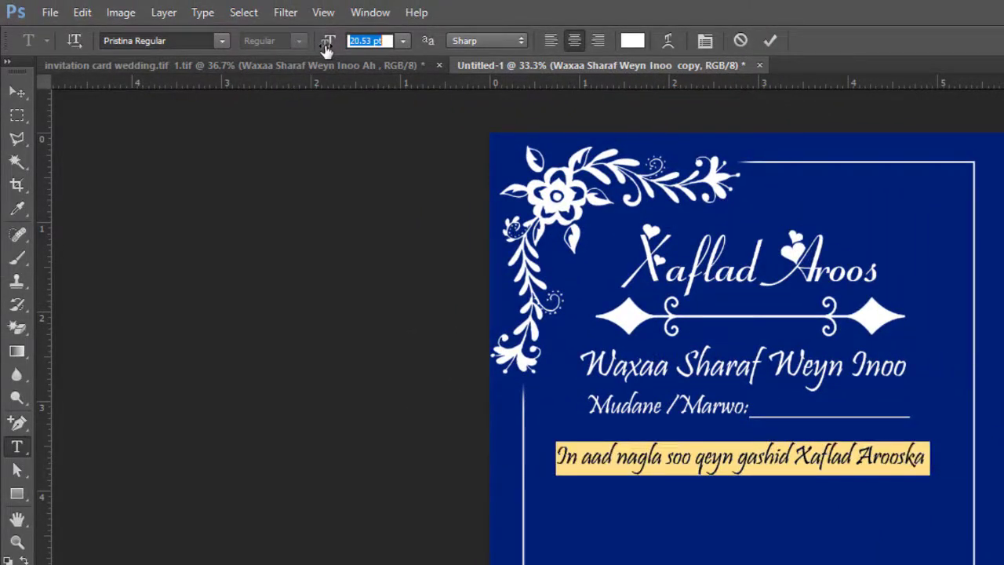
click(24, 90)
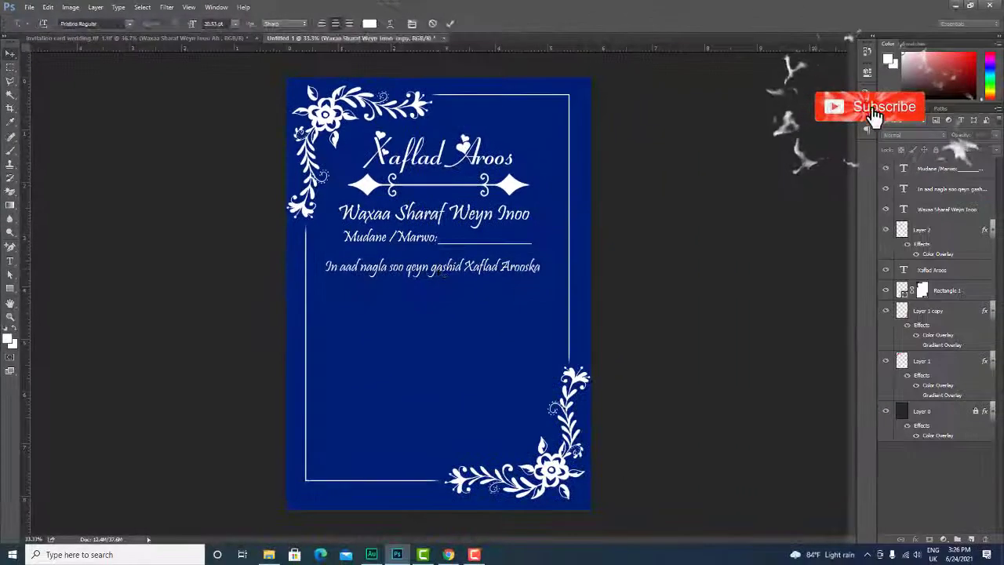
drag(438, 259, 443, 269)
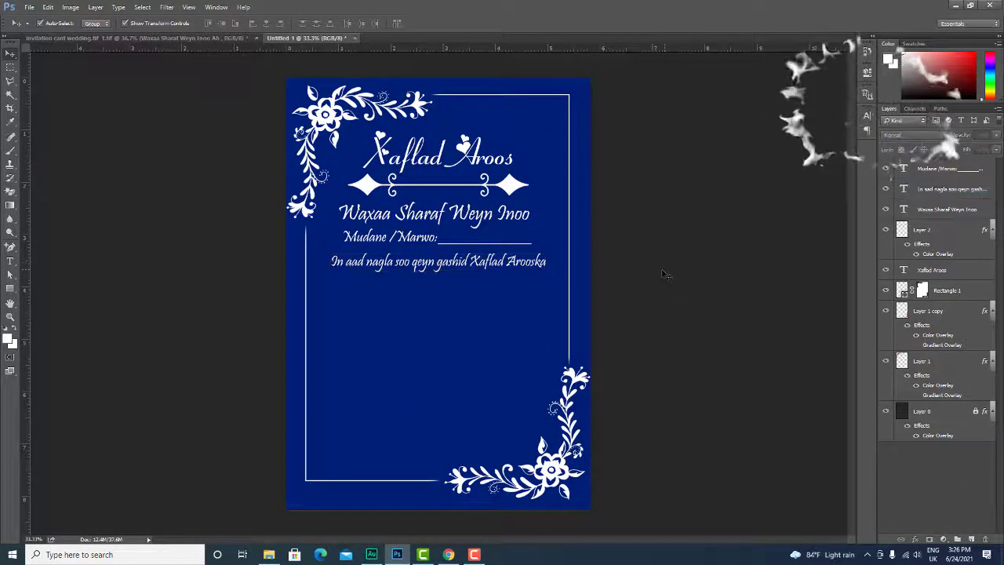
Copy the two white rounded banners with the couple's names from the finished card and place them below the third text line
key(ctrl+Tab)
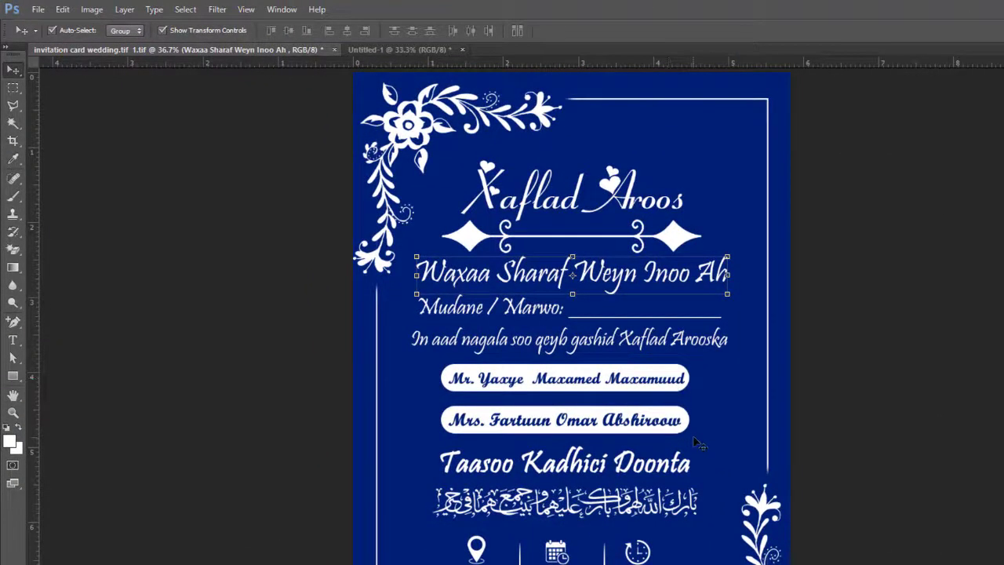
drag(640, 403, 643, 380)
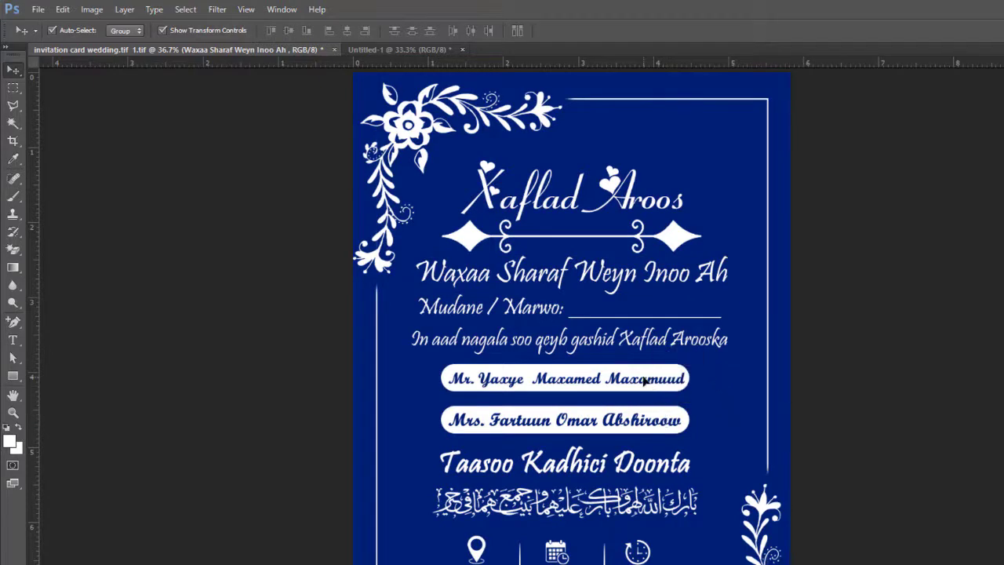
drag(711, 428, 732, 420)
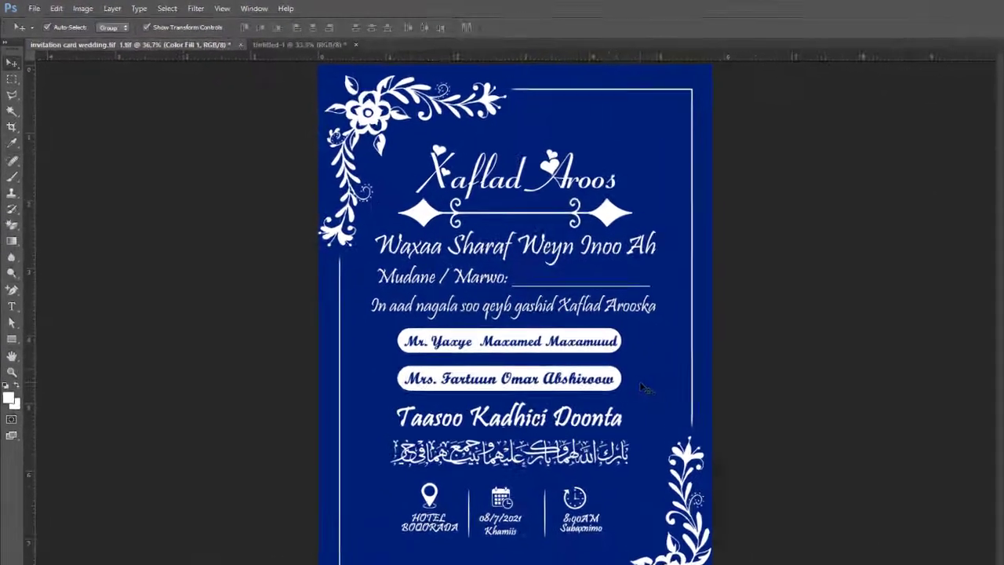
drag(519, 326, 518, 328)
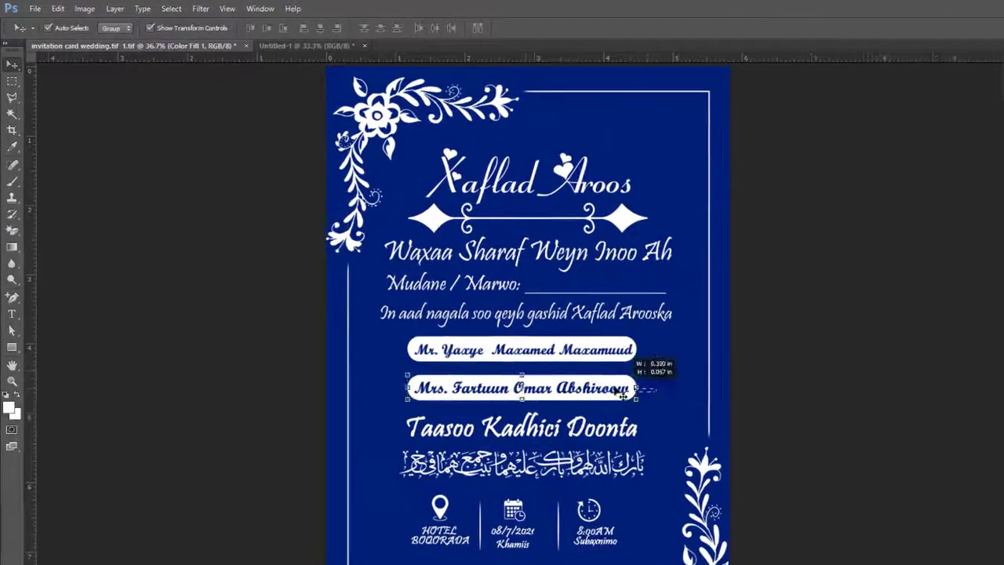
drag(604, 337, 585, 355)
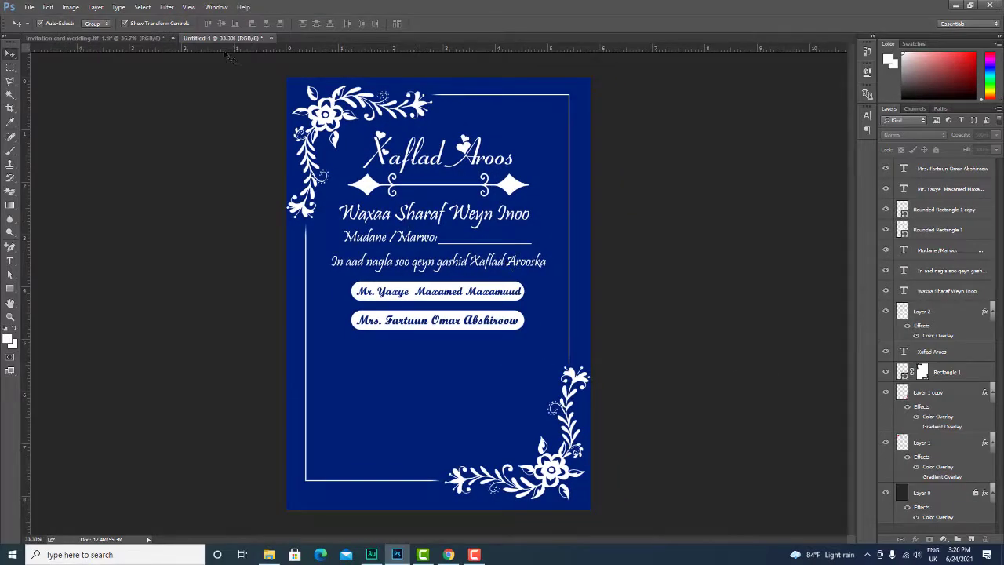
Check the line below the name banners on the finished card and duplicate the "Waxaa Sharaf Weyn Inoo" line beneath the new card's banners
click(145, 38)
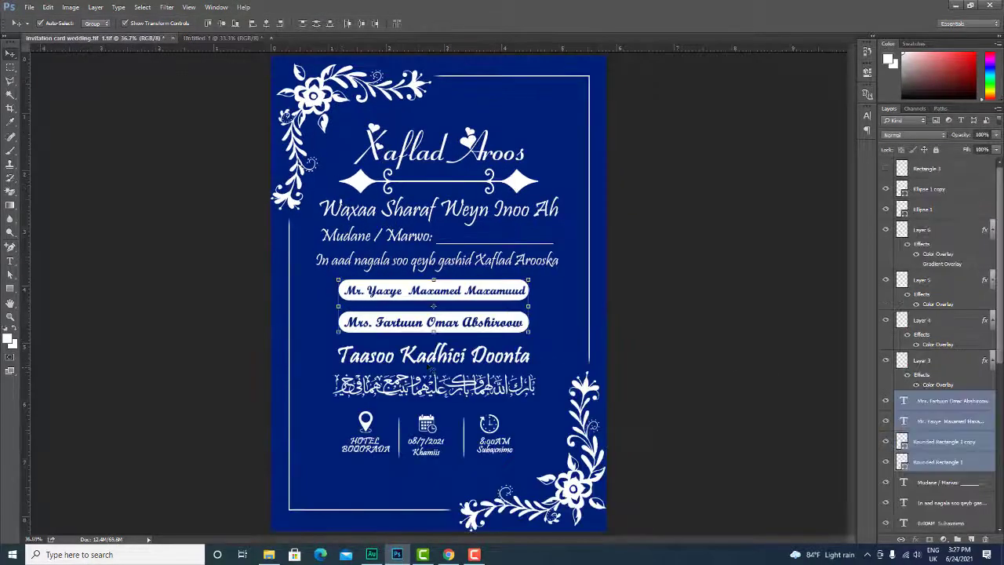
click(222, 38)
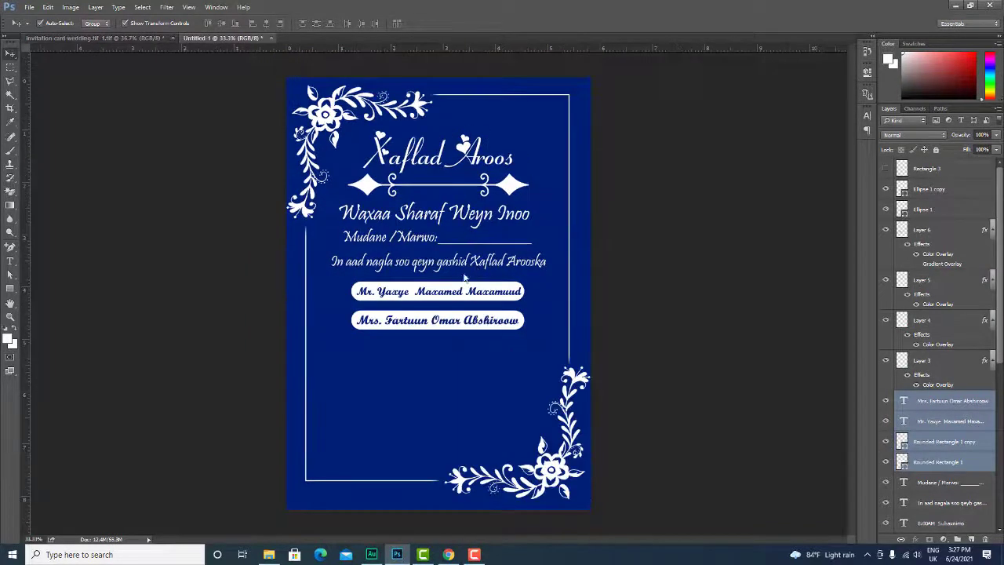
click(416, 219)
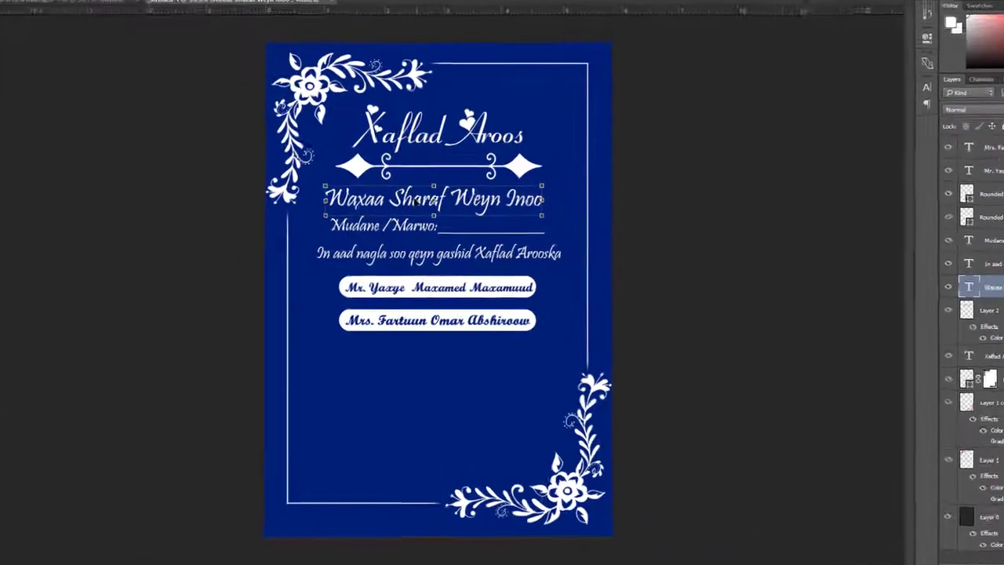
alt+drag(418, 201, 423, 360)
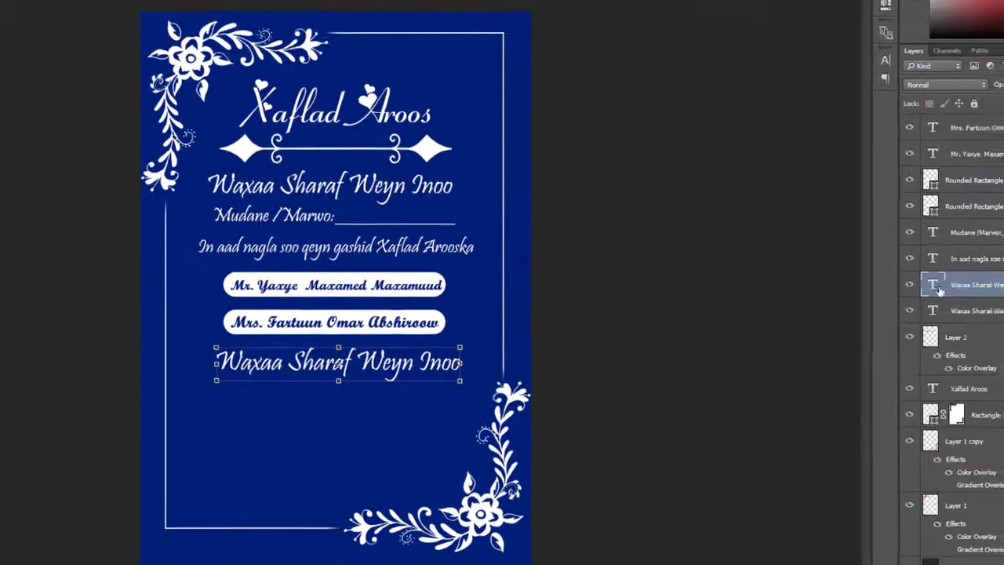
Replace the text of the duplicated line beneath the name banners with "Taasoo Kadhici Doonta"
double_click(889, 285)
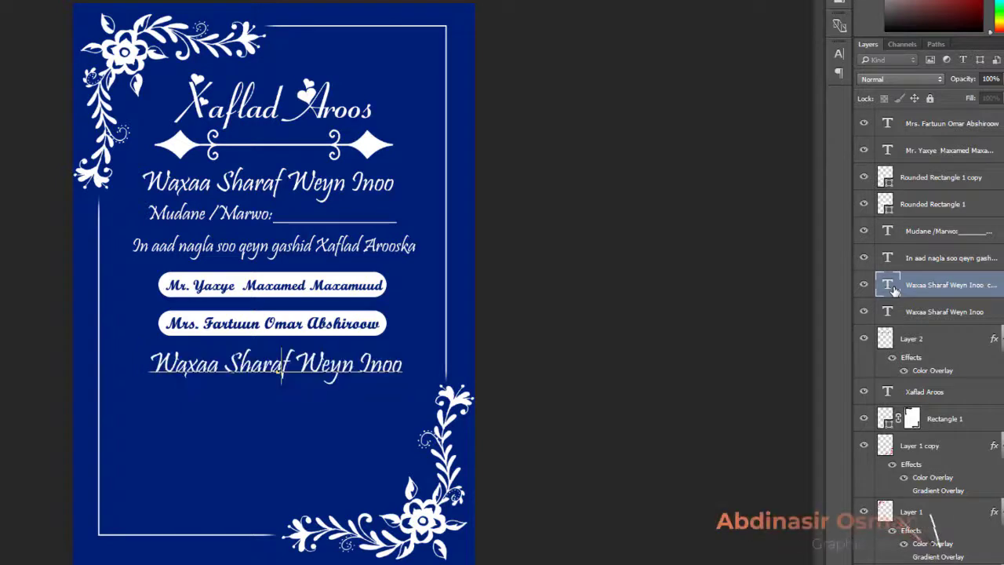
text(ta)
key(BackSpace)
key(BackSpace)
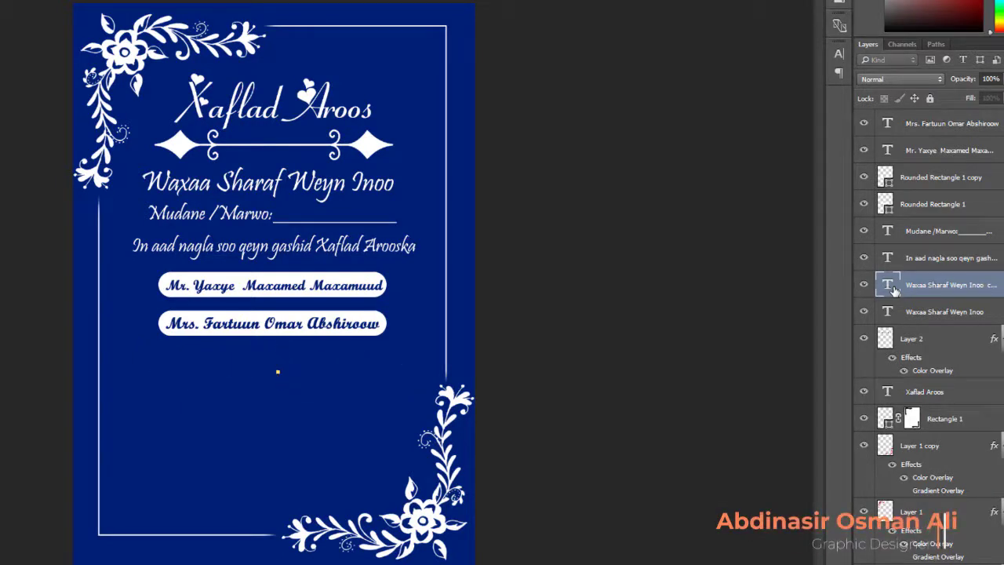
text(Taasoo Kad)
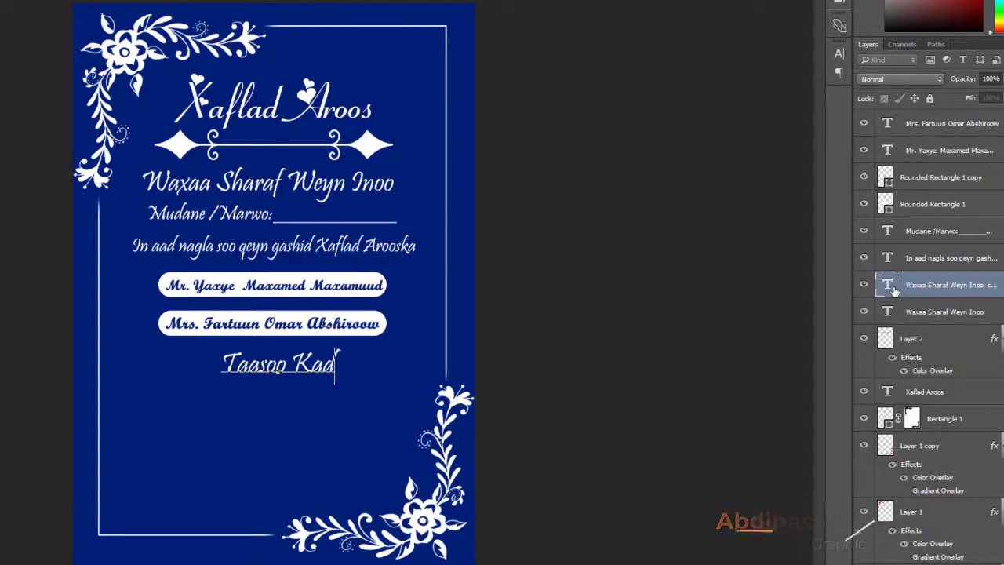
text(hici )
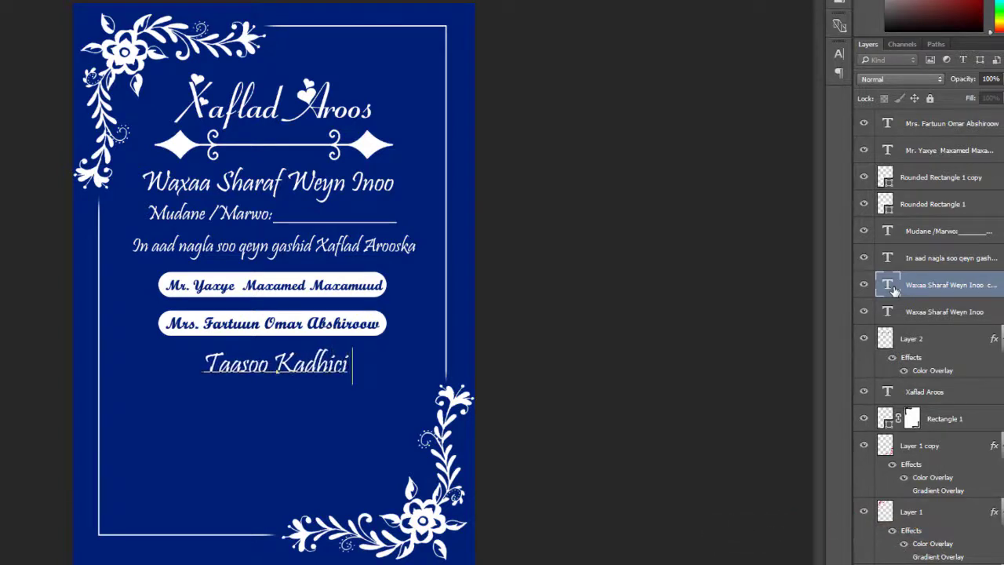
text(Doonta)
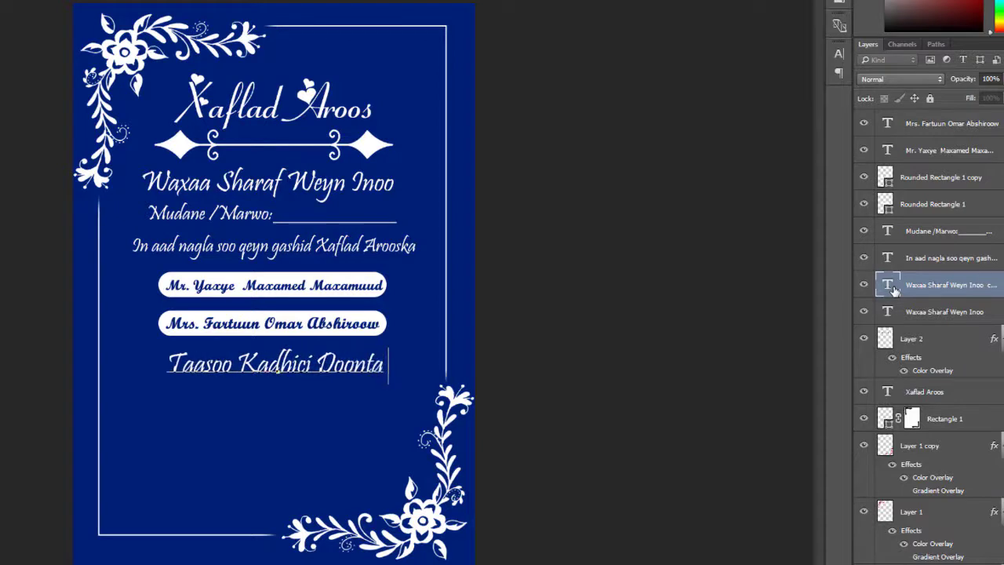
Apply Faux Bold to the whole "Taasoo Kadhici Doonta" line and enlarge its text slightly
key(ctrl+Return)
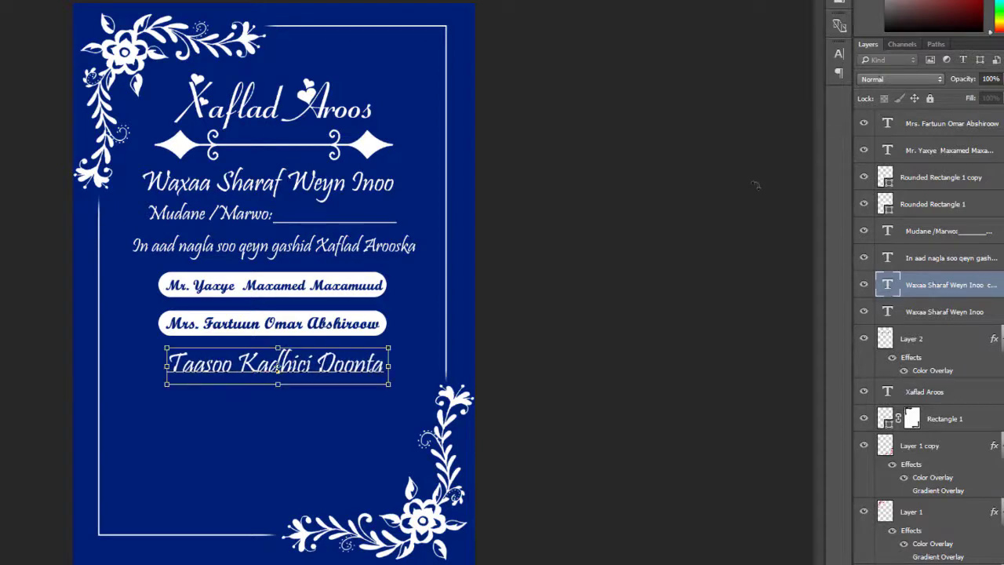
key(Return)
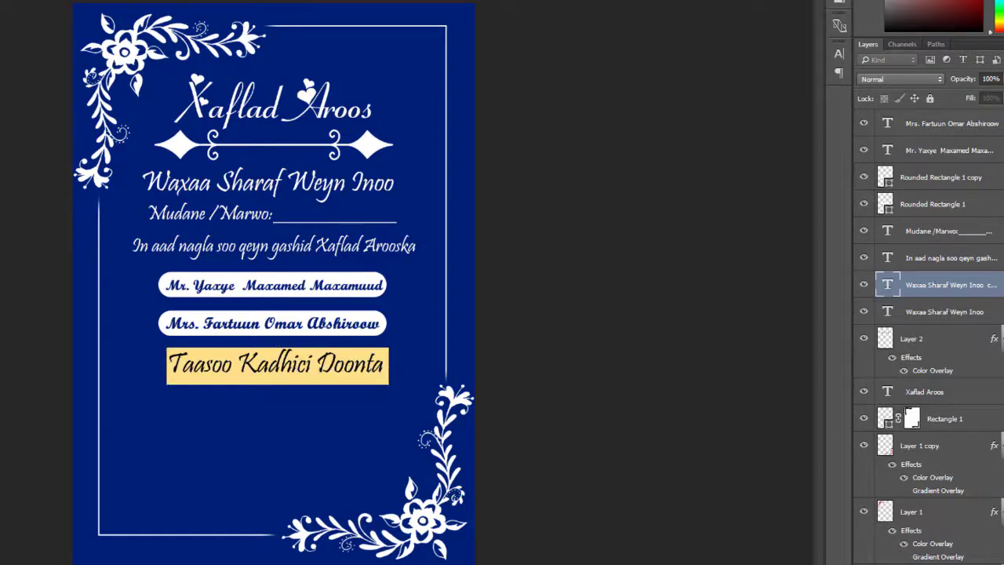
click(839, 54)
click(817, 44)
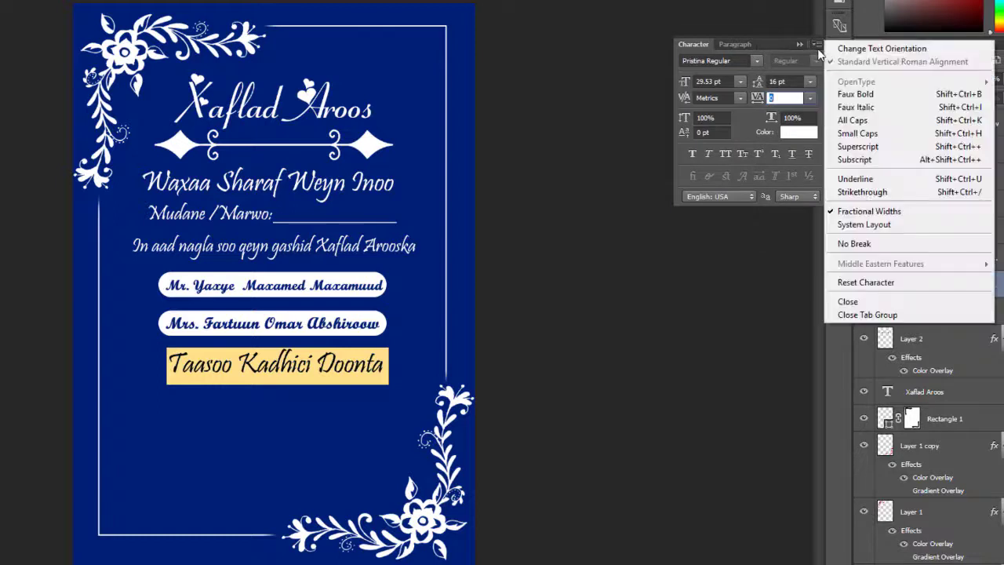
click(857, 94)
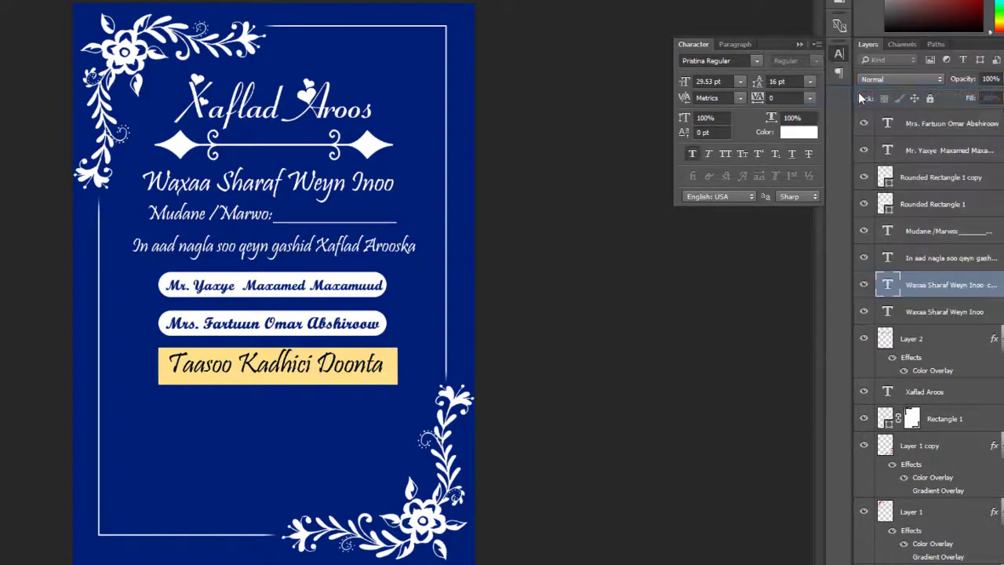
click(799, 45)
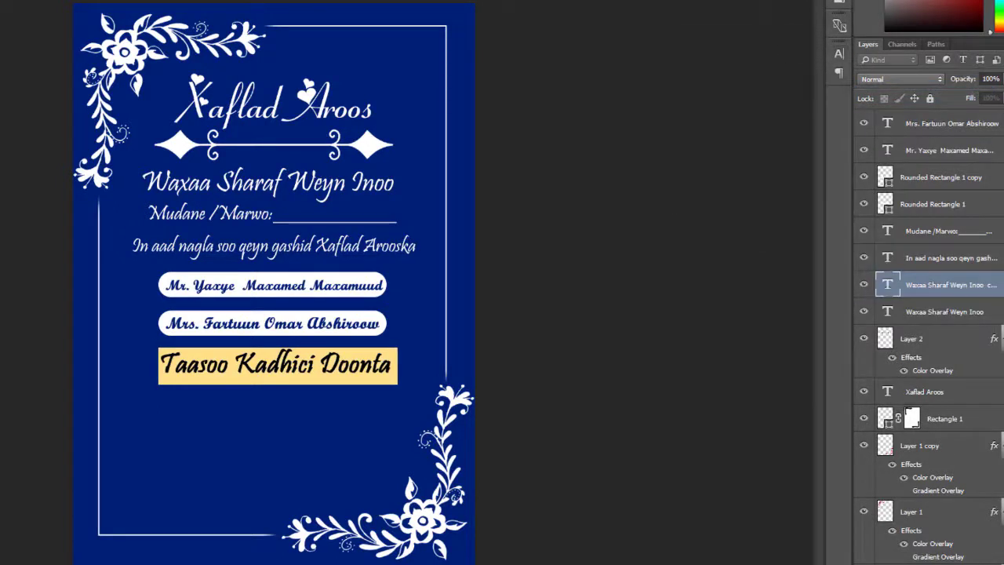
key(ctrl+shift+period)
key(ctrl+shift+period)
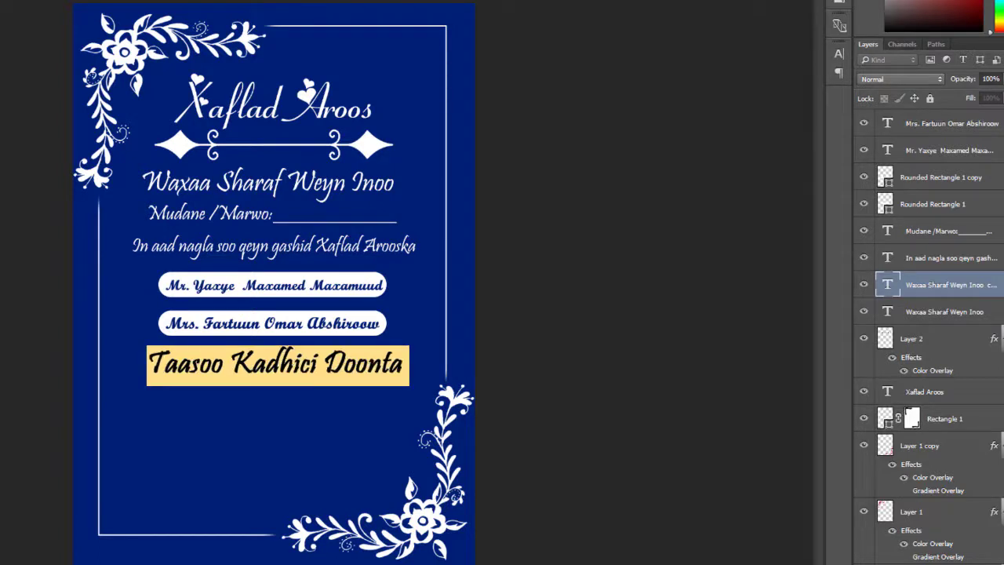
Commit the "Taasoo Kadhici Doonta" text edit and nudge the line slightly up, closer to the name banners
click(249, 298)
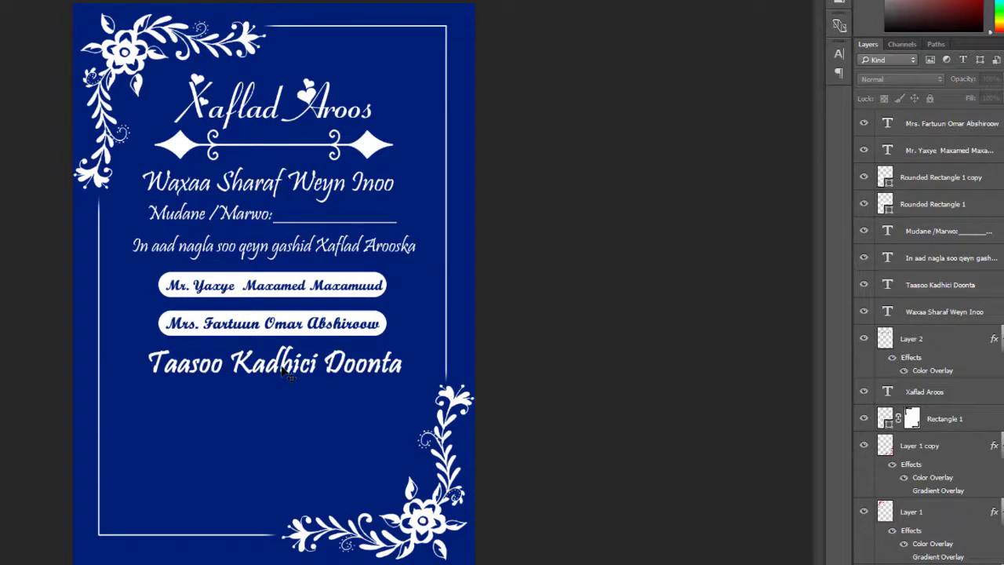
drag(284, 372, 286, 370)
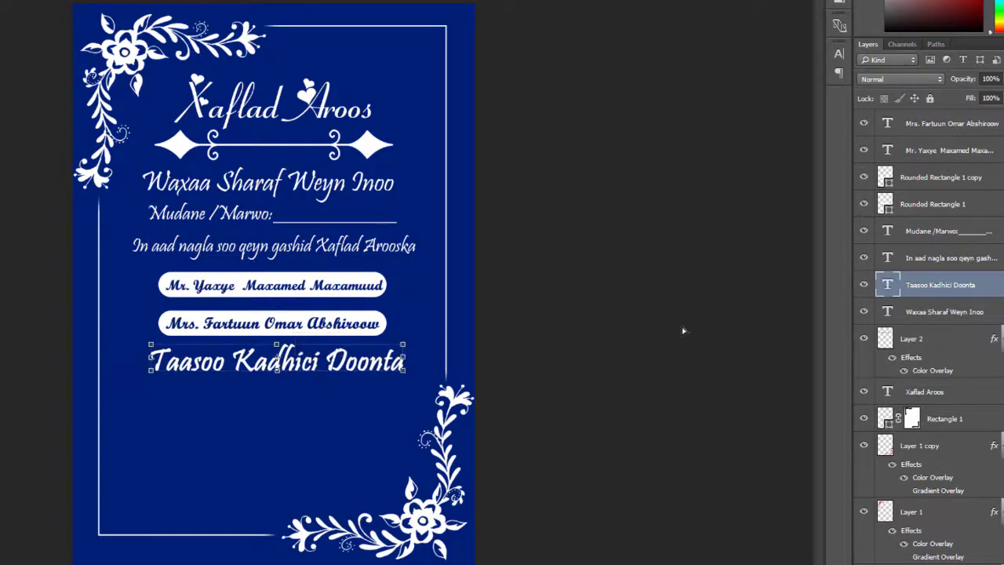
click(690, 330)
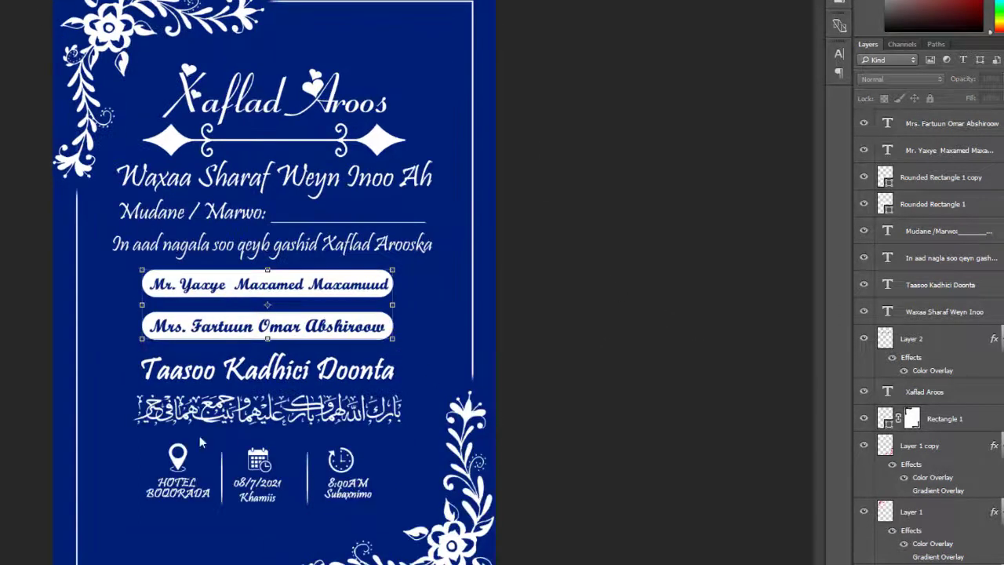
Copy the white Arabic calligraphy line from the finished card and place it beneath "Taasoo Kadhici Doonta" on the new card
drag(134, 263, 390, 408)
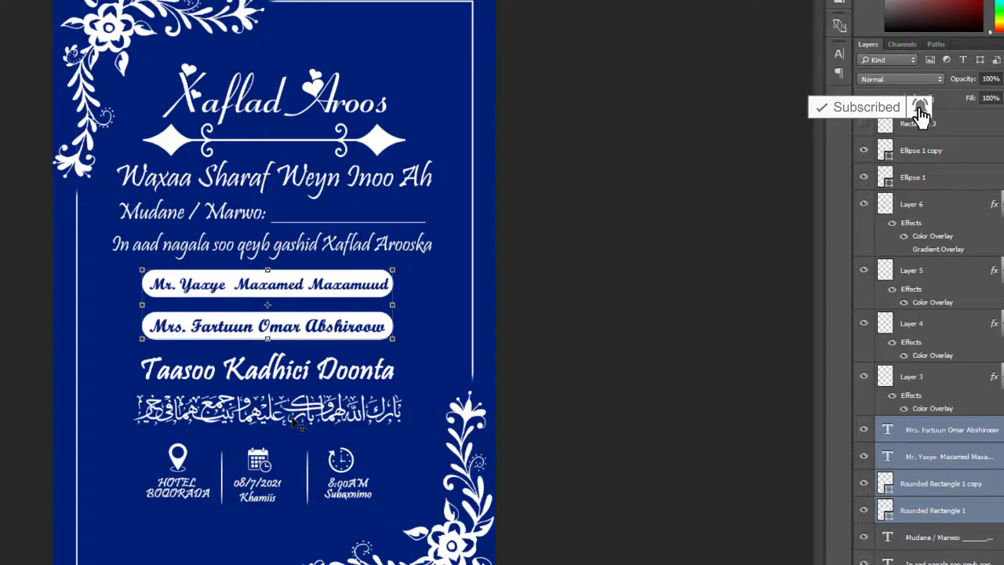
click(431, 374)
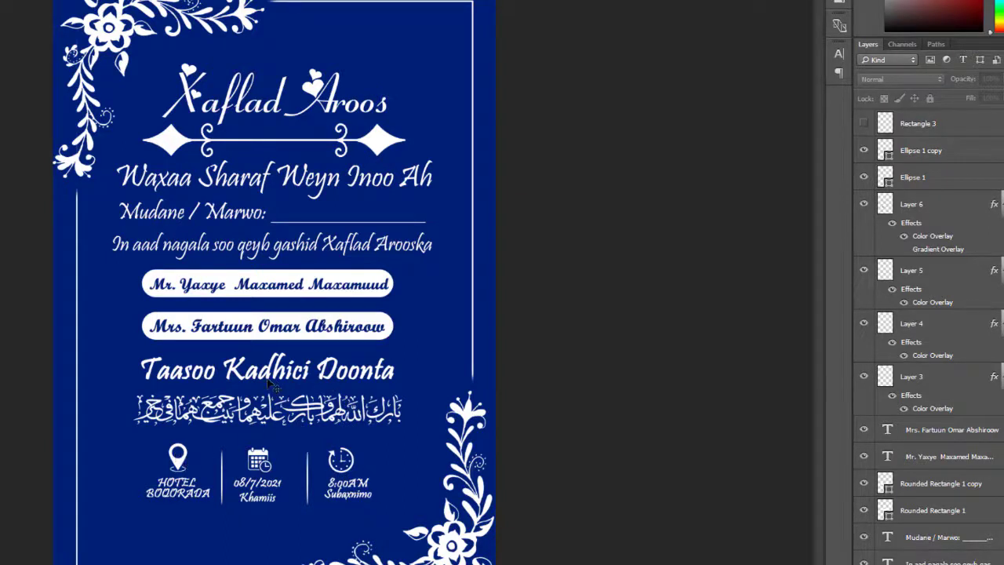
drag(318, 412, 0, 0)
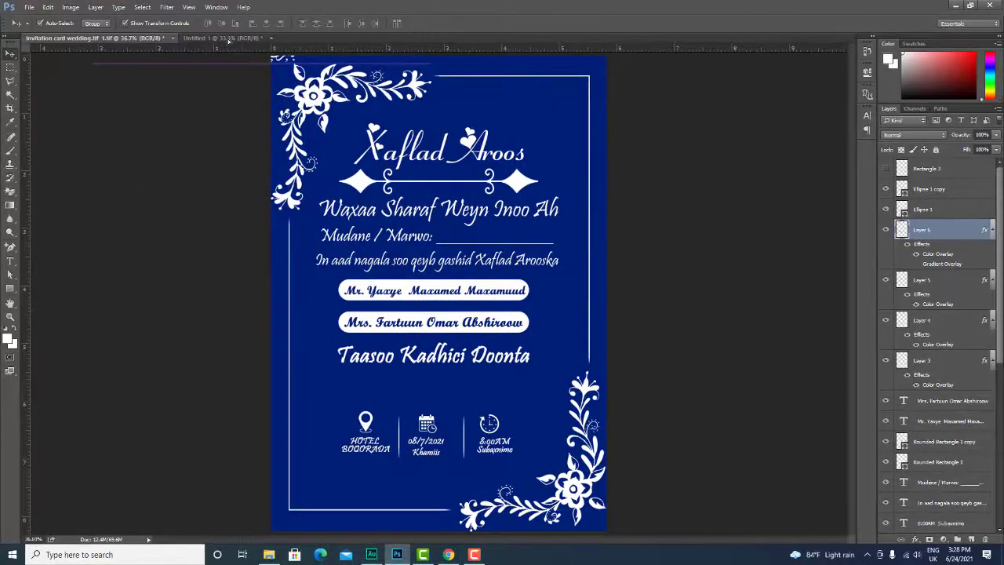
drag(228, 40, 480, 361)
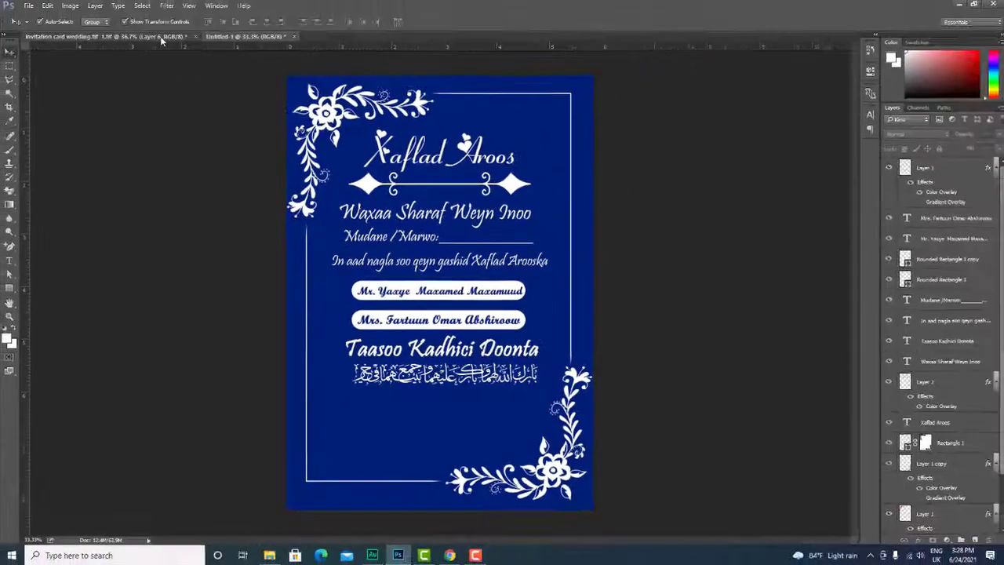
Compare the new card with the finished card and examine its location, calendar and clock icons below the calligraphy
click(160, 36)
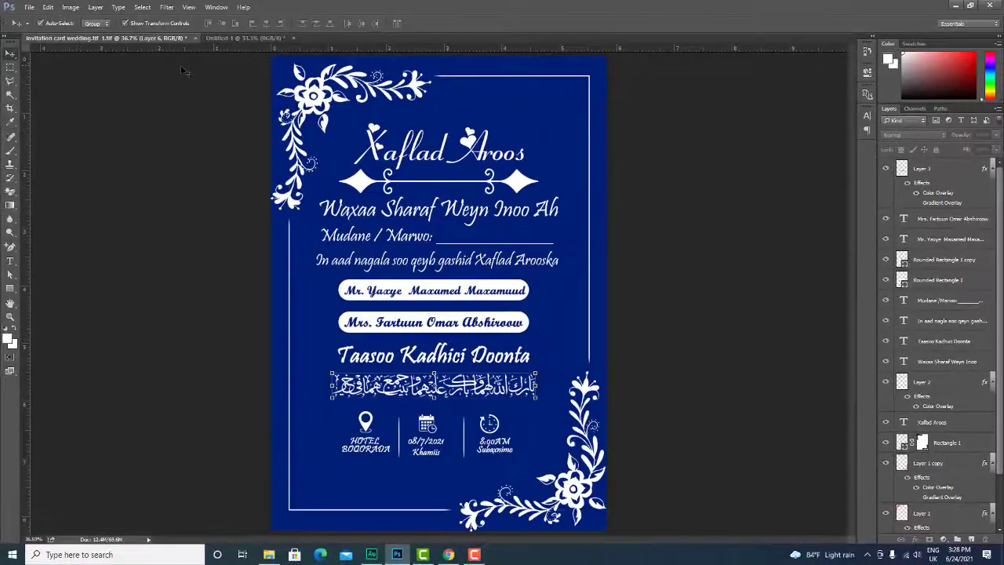
click(234, 39)
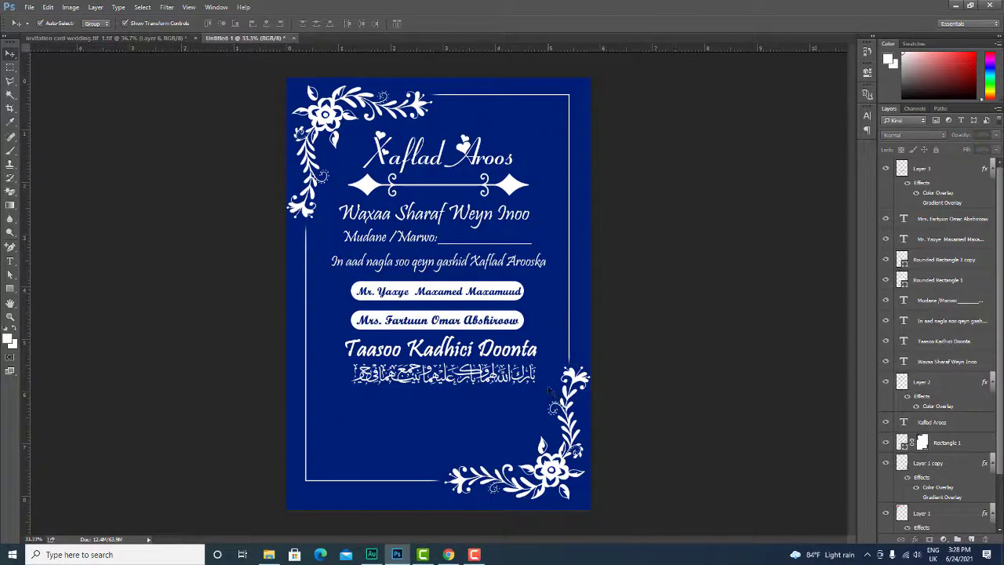
click(564, 467)
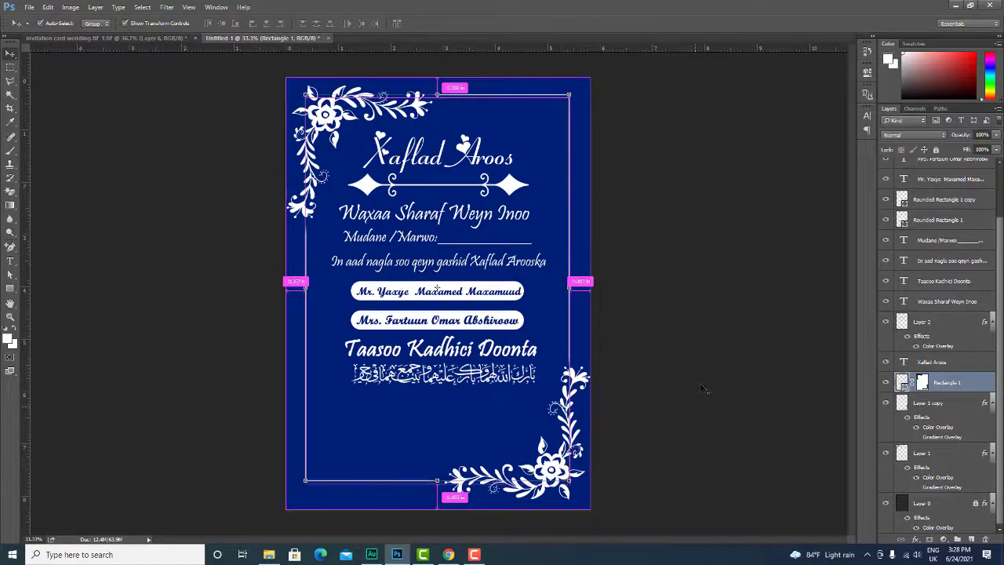
click(220, 259)
click(162, 39)
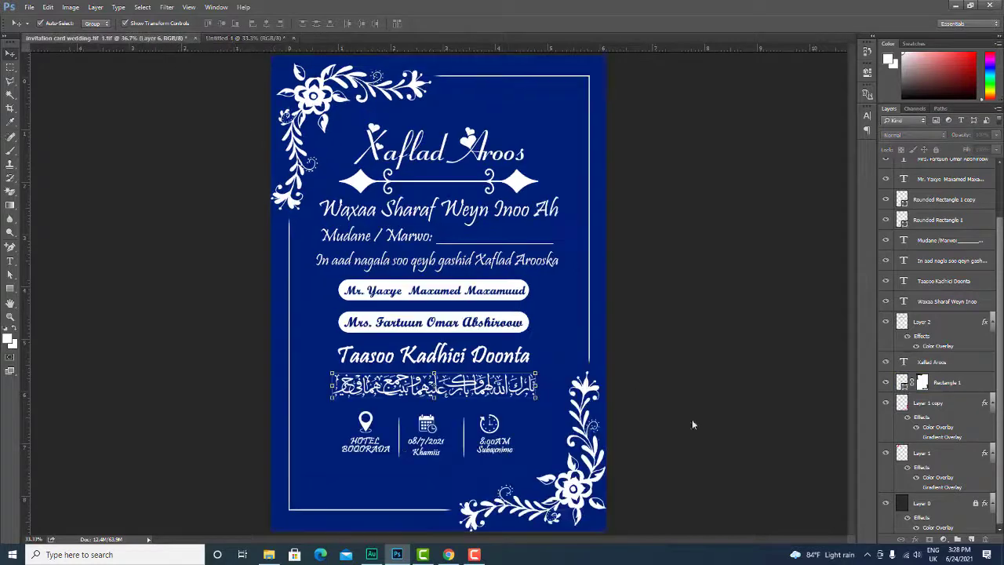
click(366, 426)
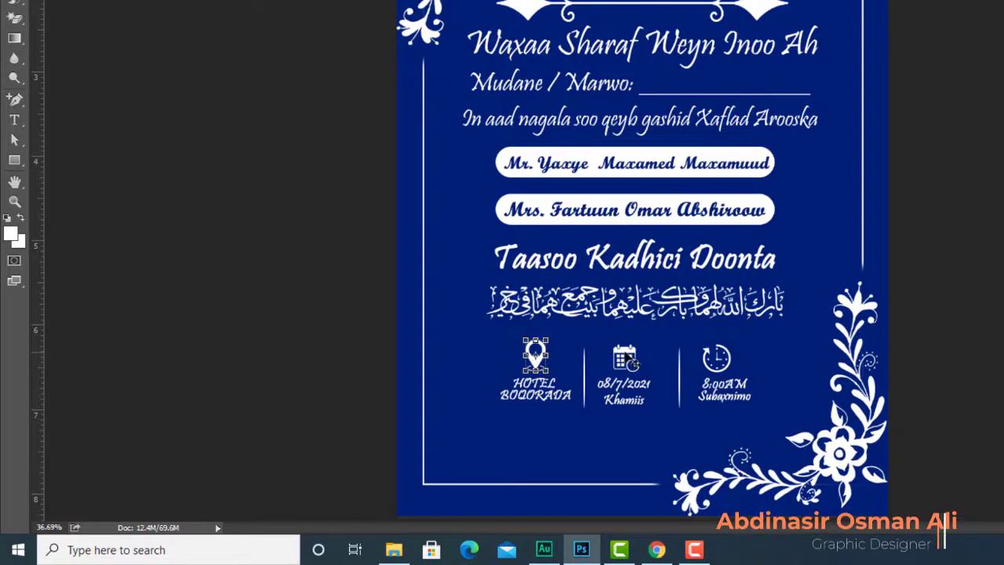
click(628, 358)
click(712, 357)
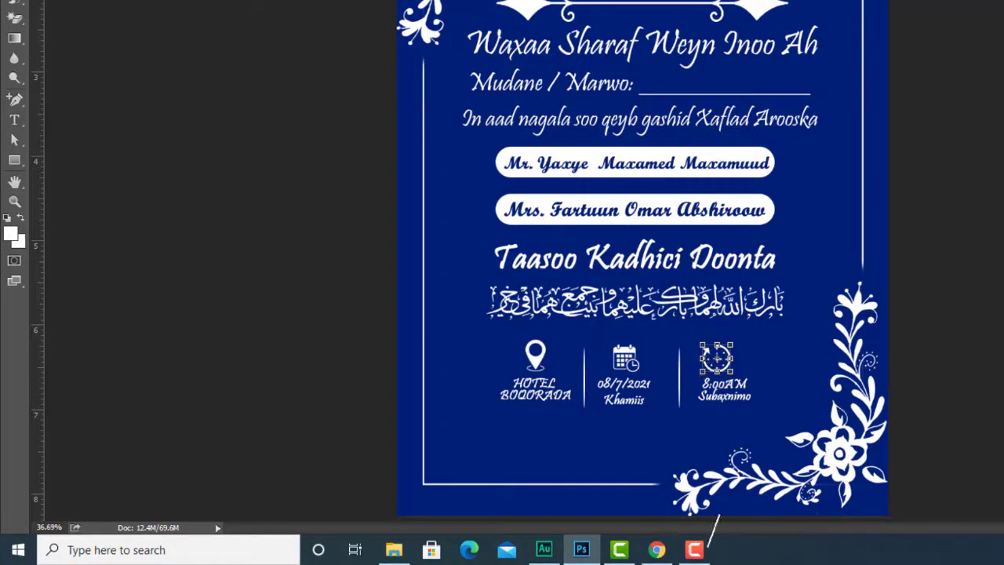
Switch to Chrome and search Google Images for "location icon"
click(656, 549)
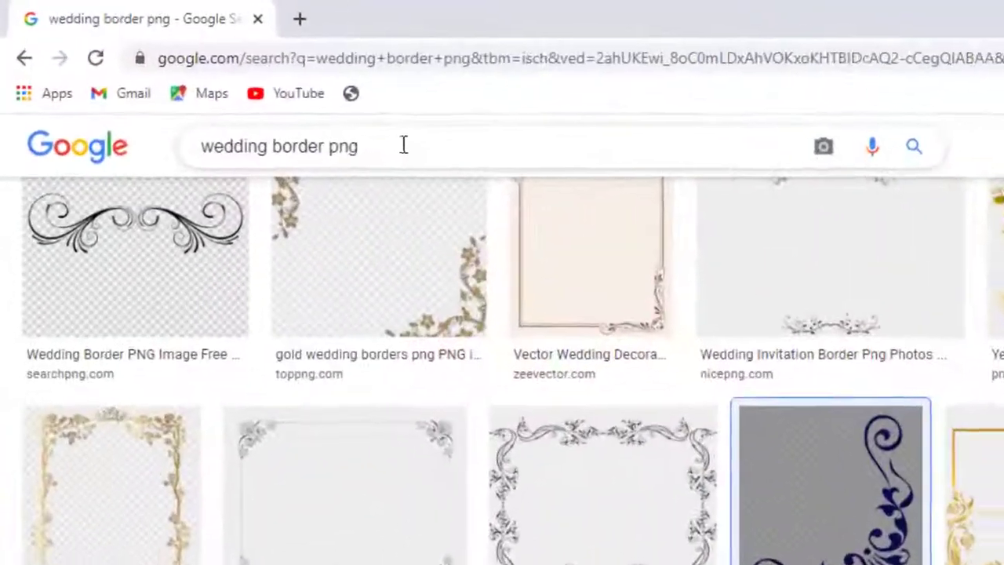
drag(403, 145, 115, 146)
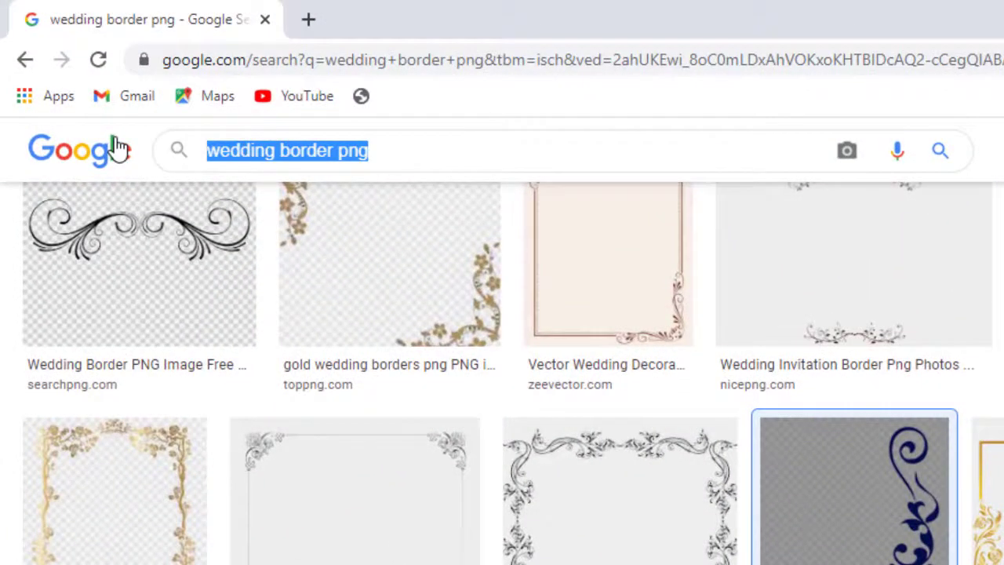
text(locat)
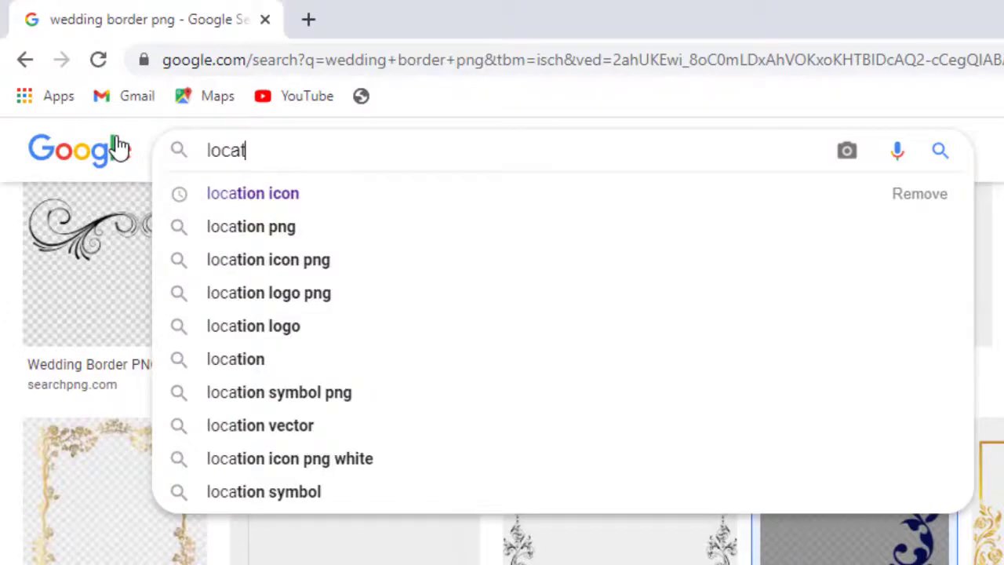
click(254, 196)
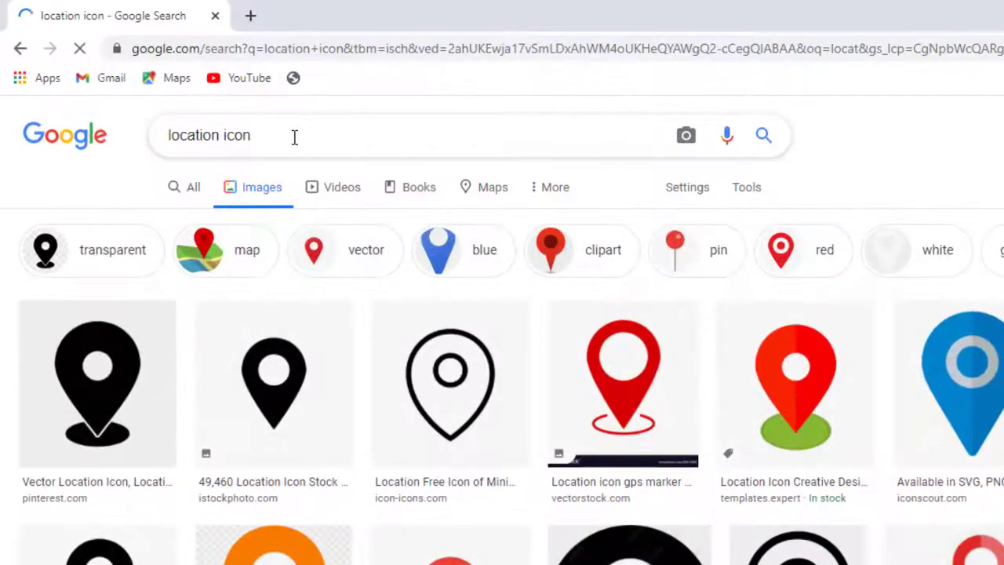
Search Google Images for a time icon
drag(164, 76, 19, 61)
text(t)
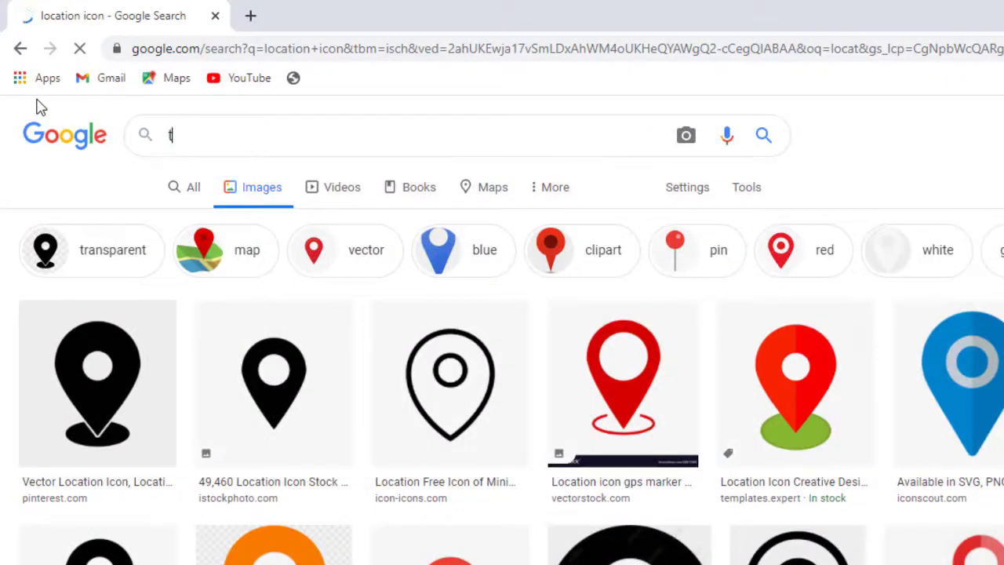
text(ime icom)
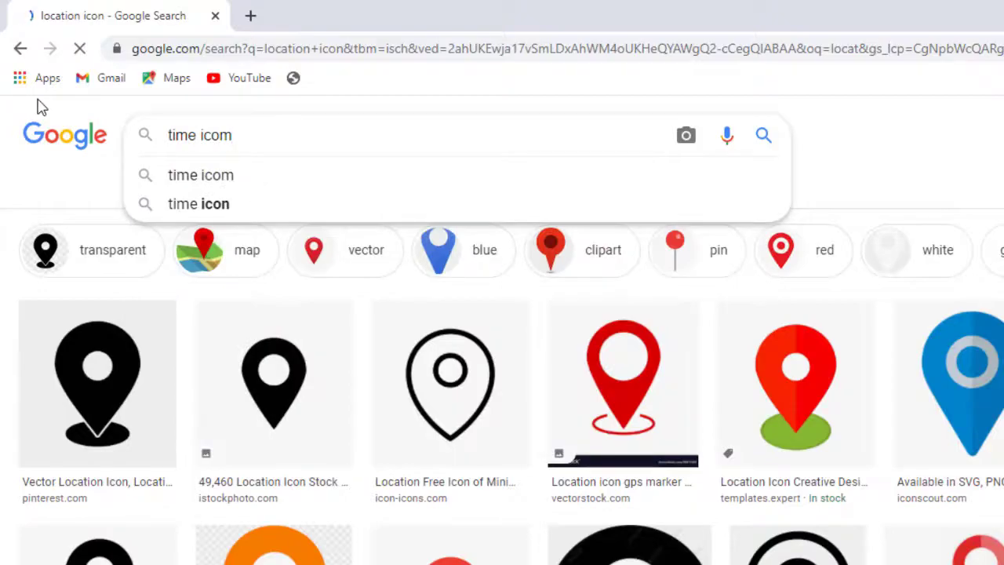
text(n)
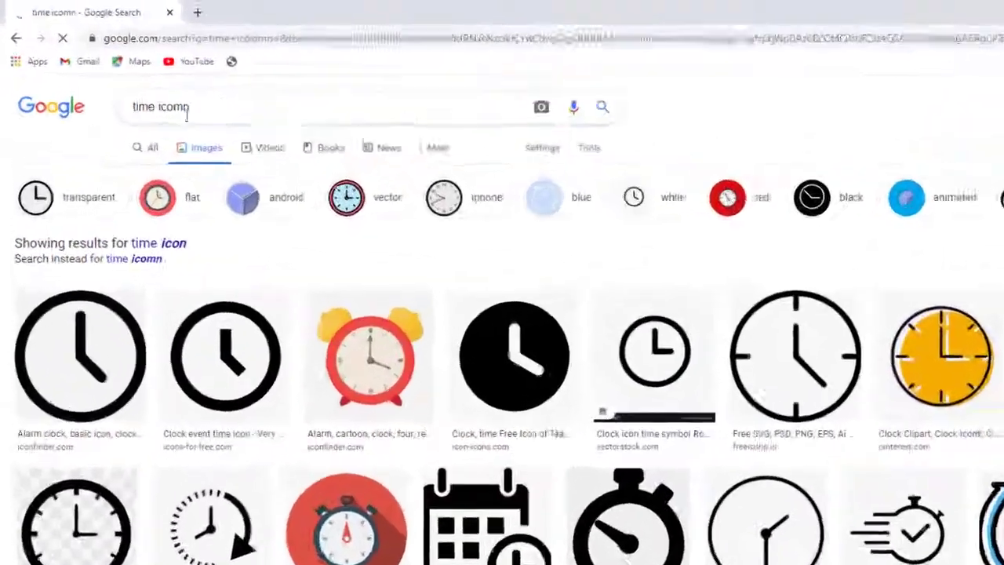
Search Google Images for "calender icon"
key(ctrl+a)
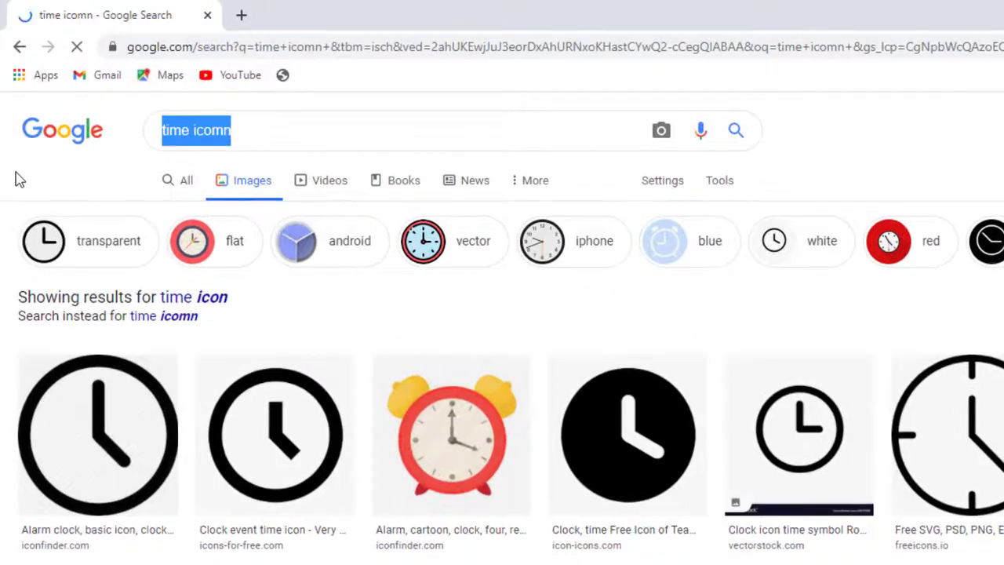
text(calende)
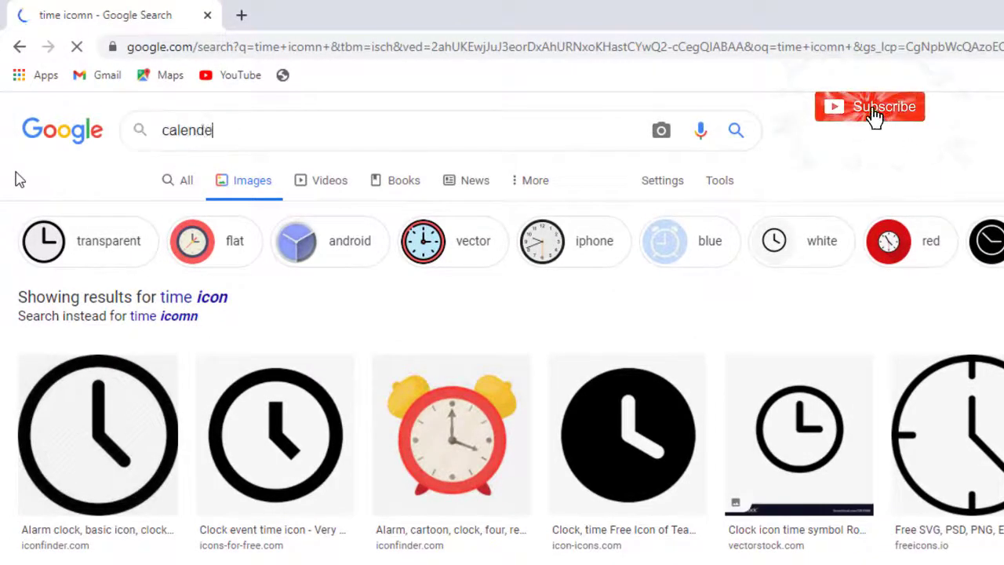
text(r)
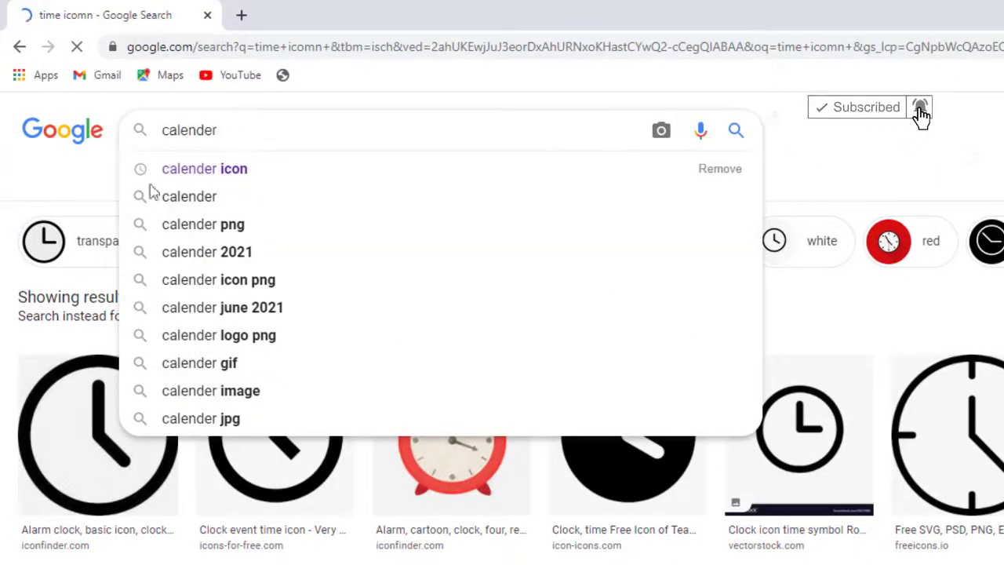
click(198, 174)
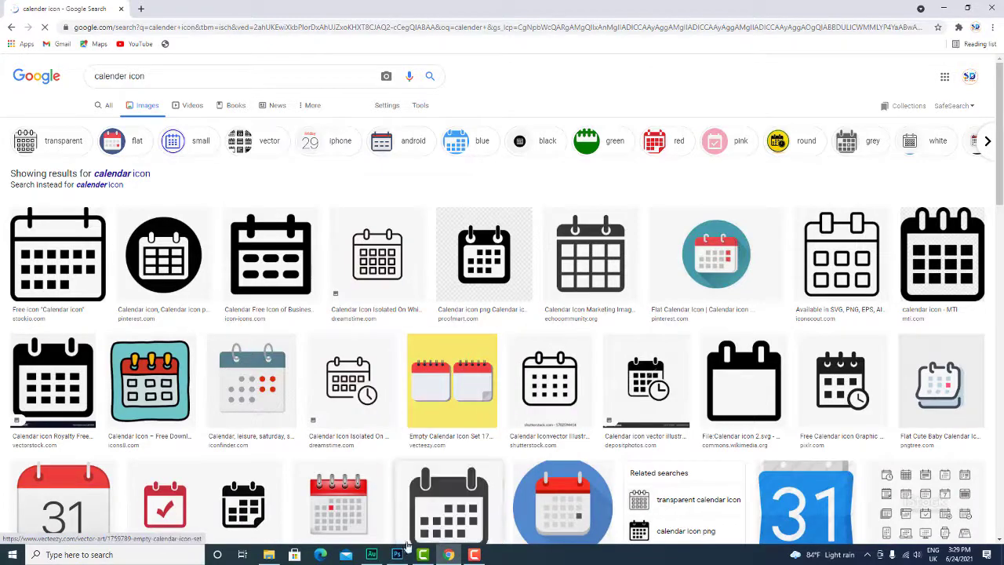
Return to Photoshop and lock the lower-right floral corner layer on the finished card
click(399, 555)
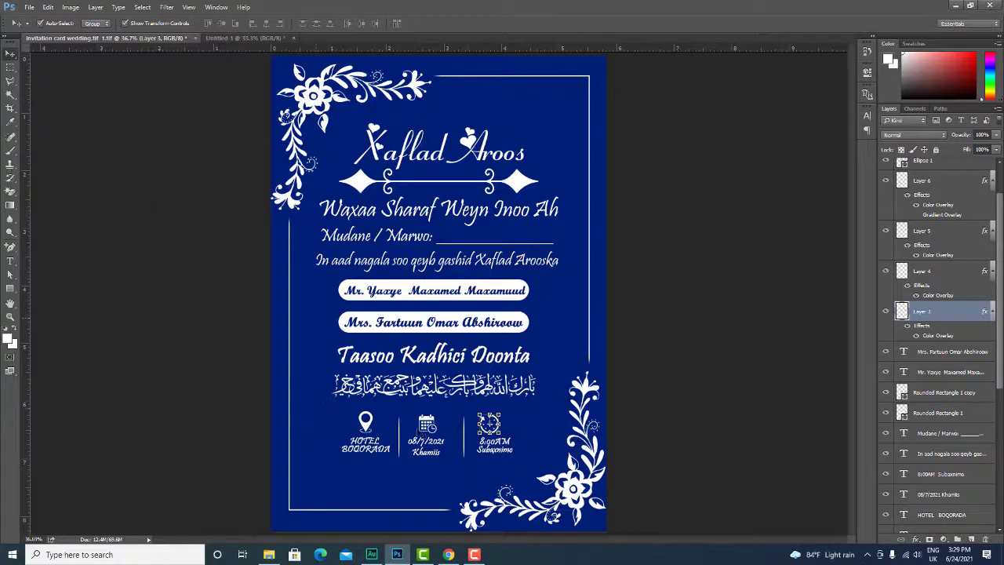
click(539, 424)
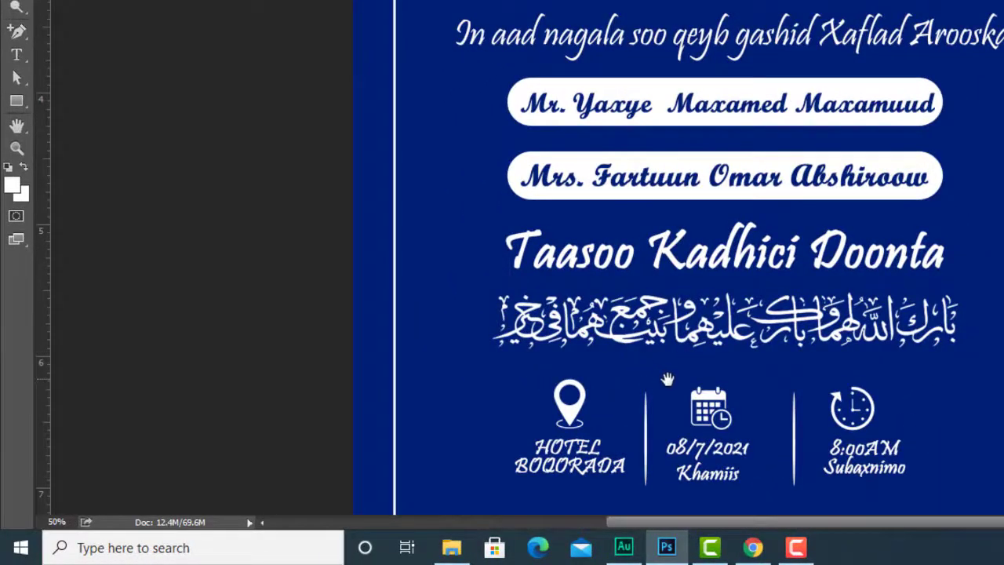
key(ctrl+plus)
drag(663, 377, 697, 16)
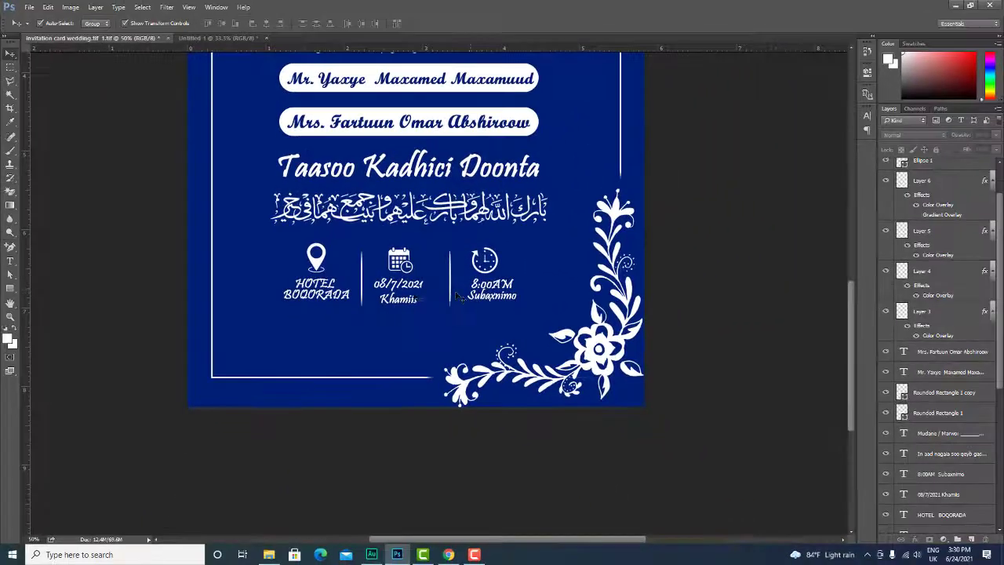
click(620, 341)
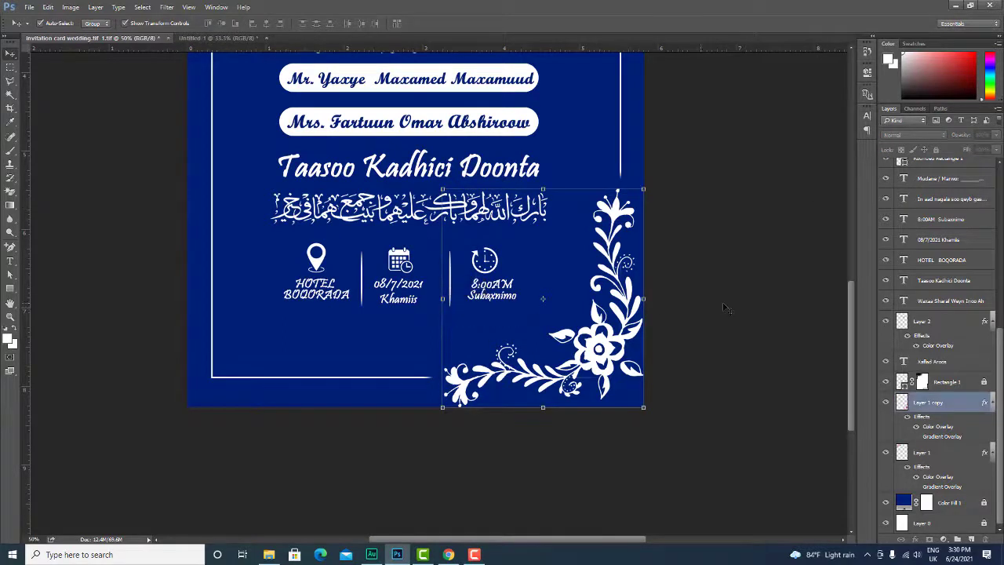
click(936, 149)
Copy the hotel, date and time row with its icons from the finished card and place it beneath the new card's Arabic calligraphy
drag(537, 315, 279, 250)
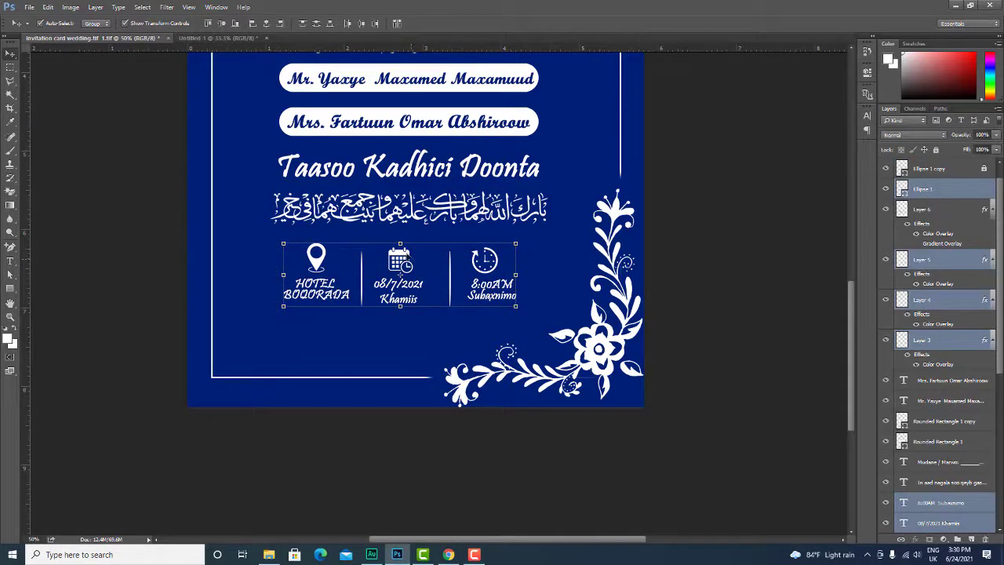
drag(406, 256, 450, 415)
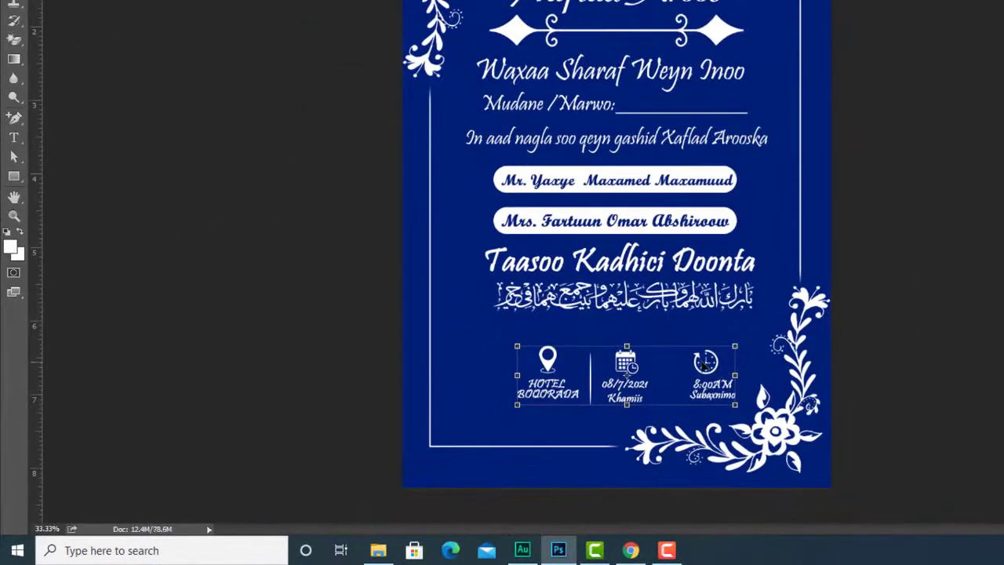
drag(698, 360, 682, 349)
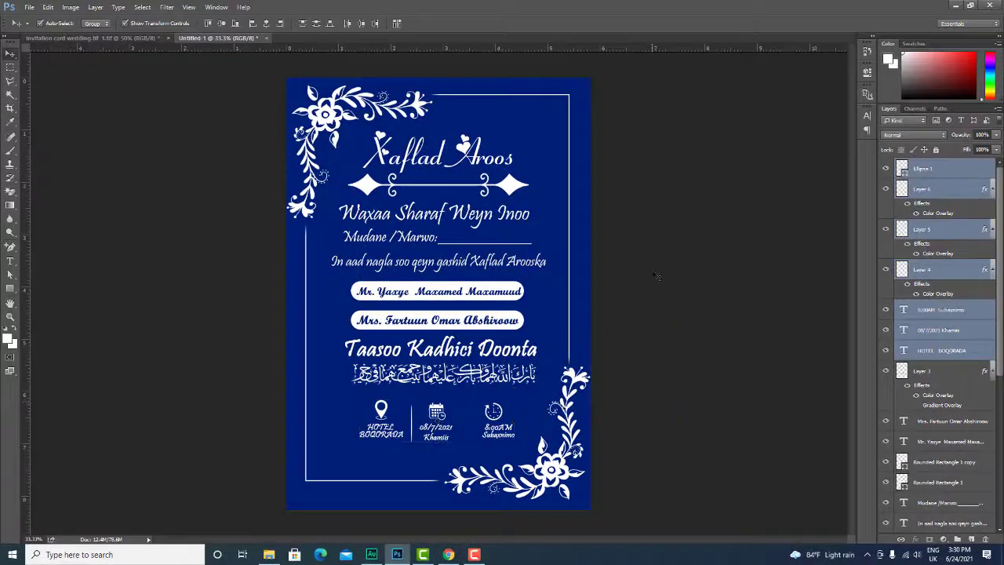
key(ctrl+d)
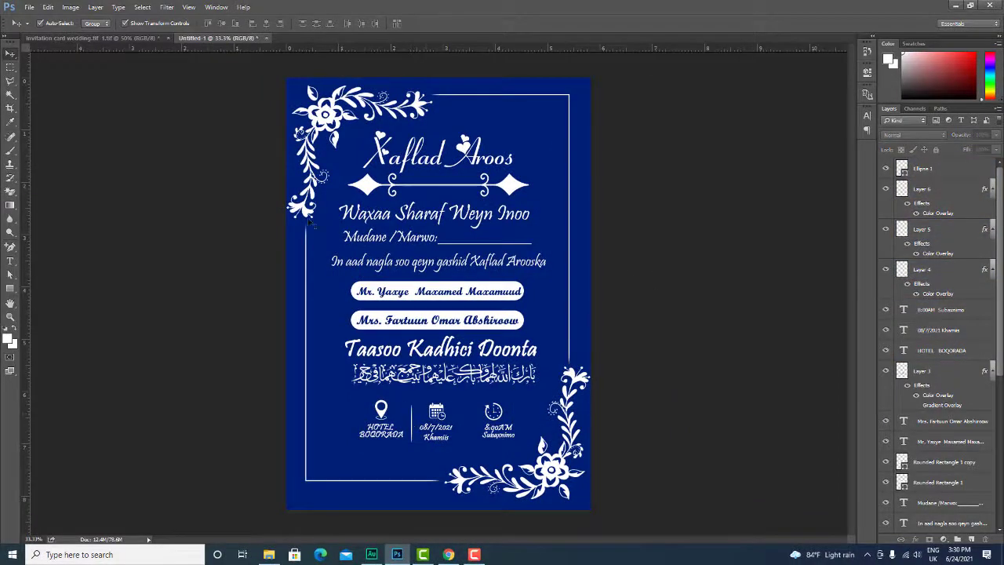
Check the vertical dividers between the icon columns on the finished card against those on the new card
click(154, 39)
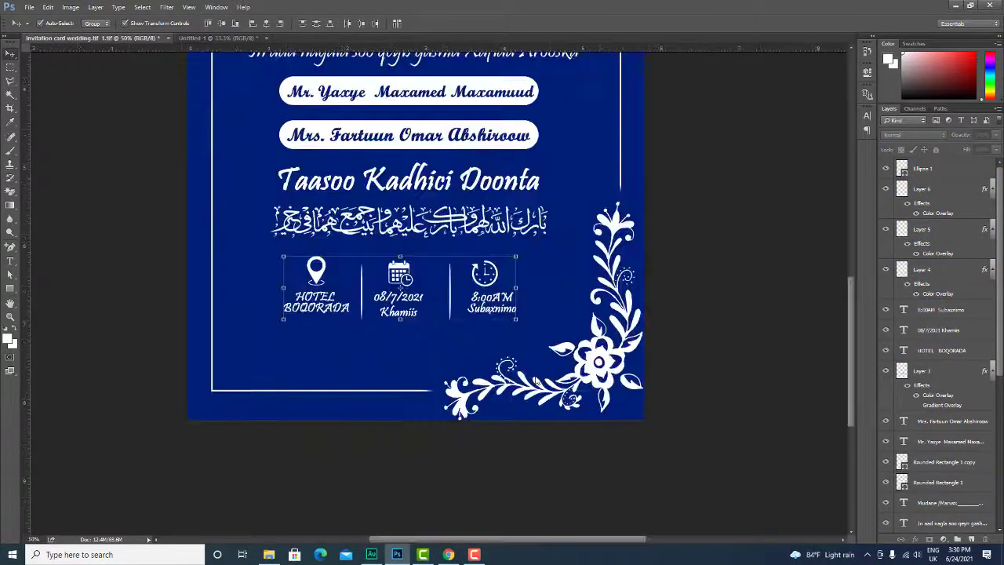
click(454, 306)
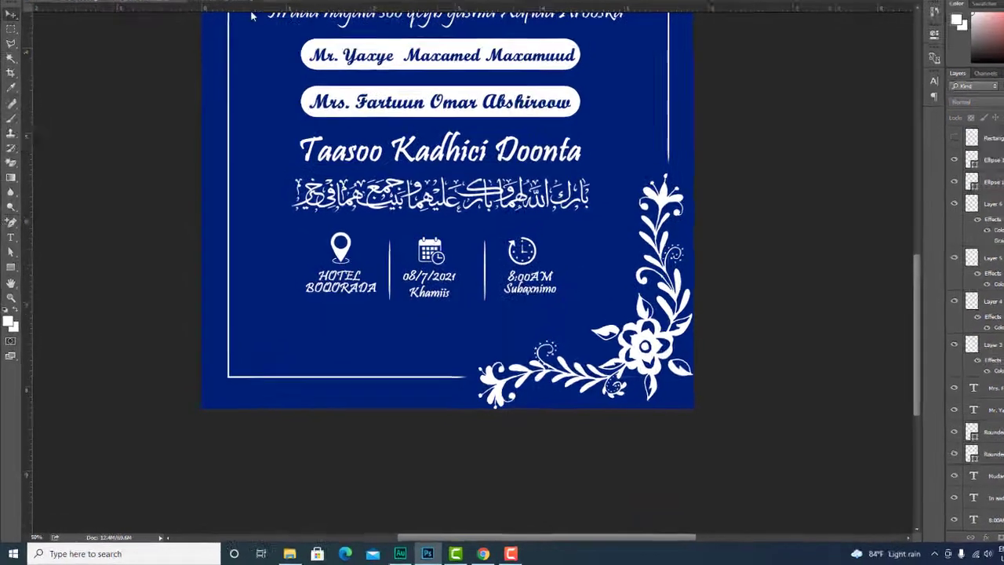
key(ctrl+minus)
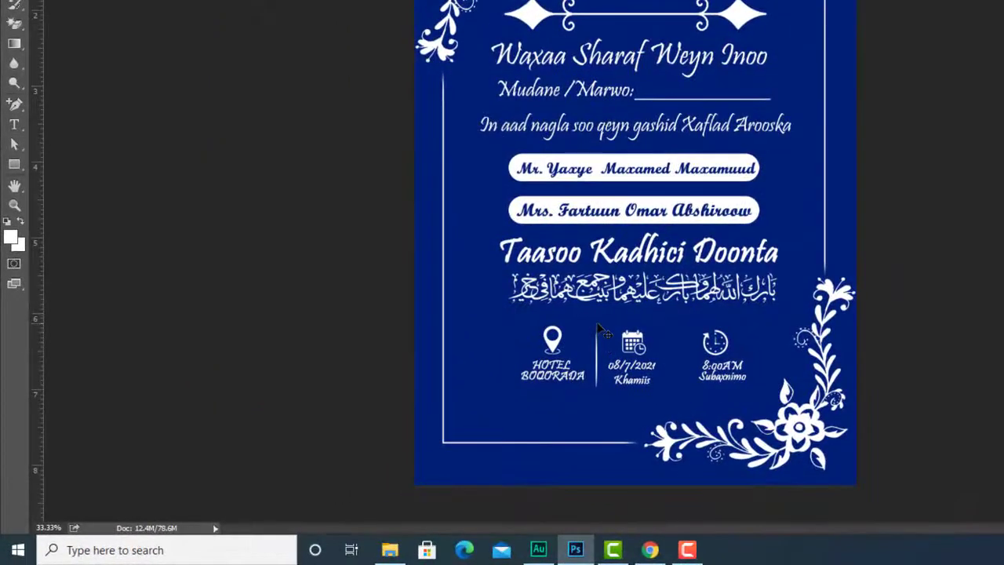
Duplicate the vertical divider beside the hotel column and place the copy 1.240 in across, level with it, between the date and time columns
key(ctrl+plus)
key(ctrl+plus)
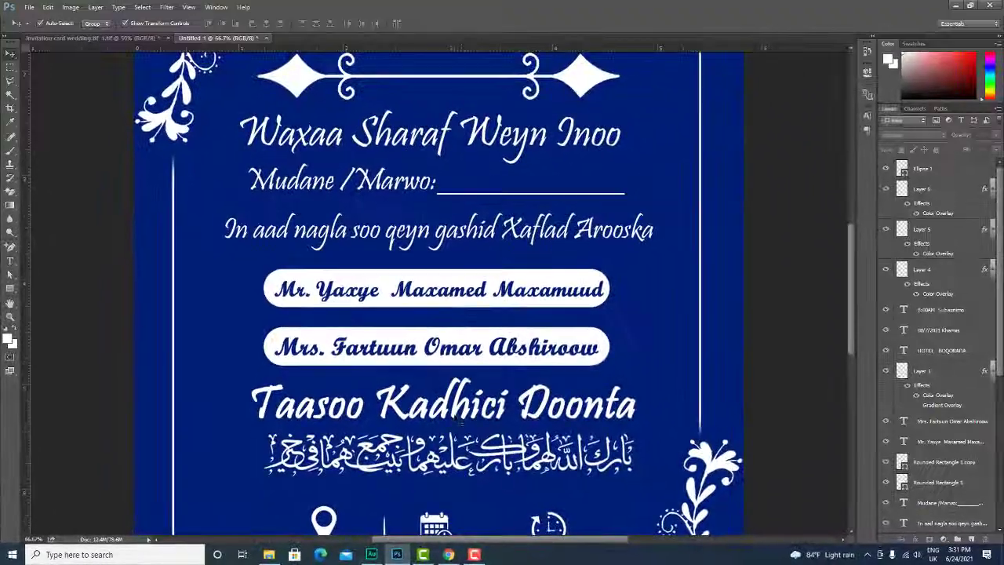
scroll(463, 170, down, 5)
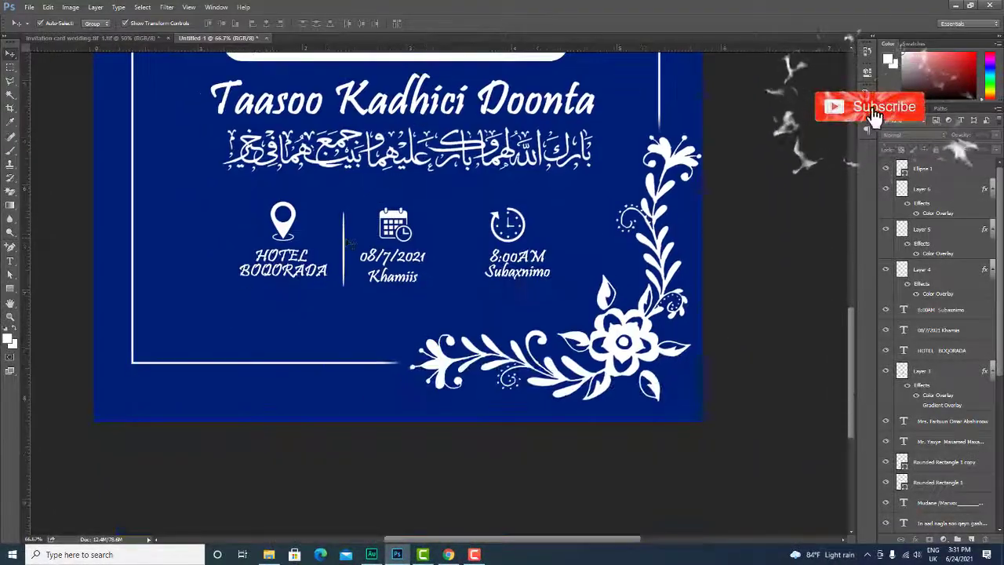
click(938, 169)
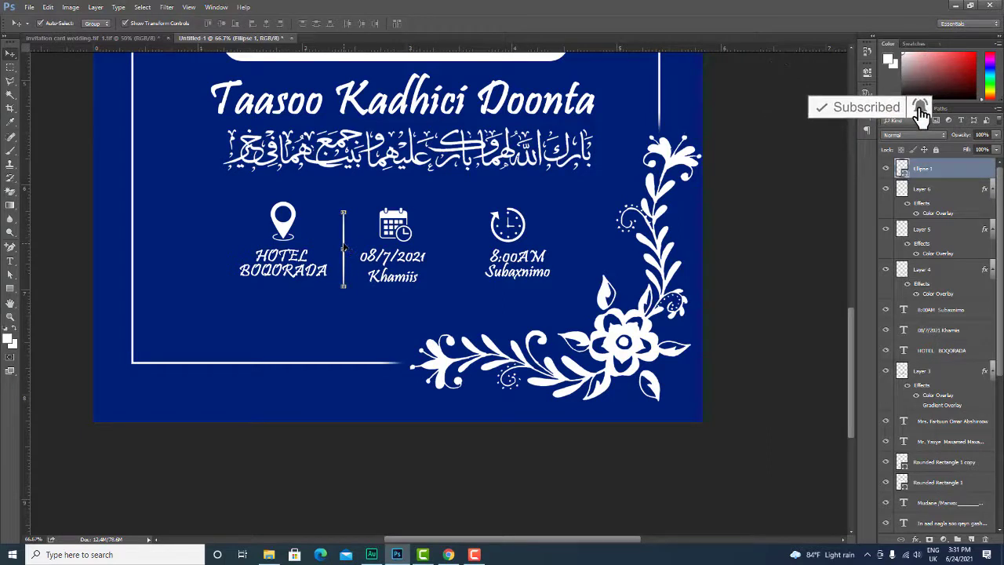
drag(344, 247, 475, 248)
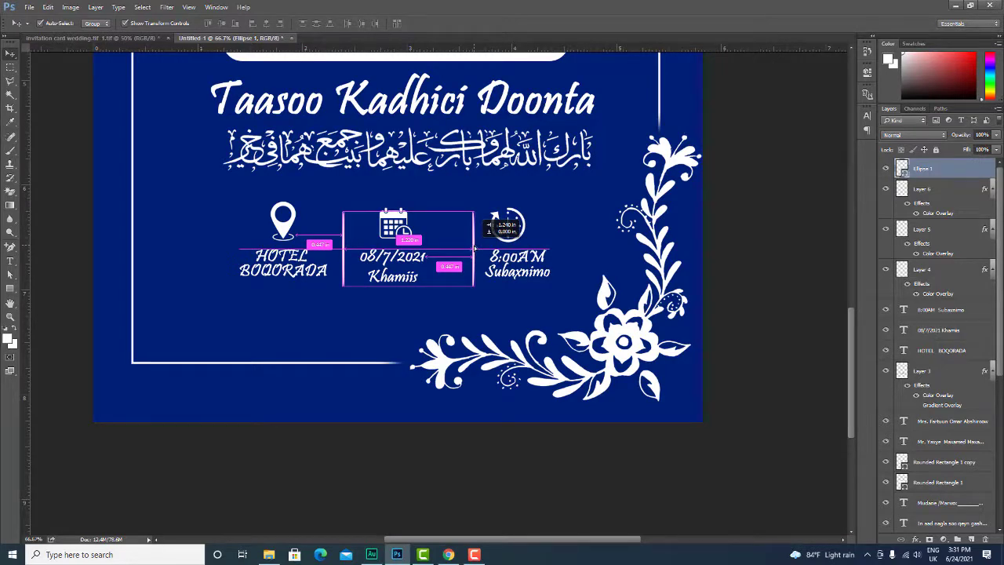
drag(475, 248, 472, 248)
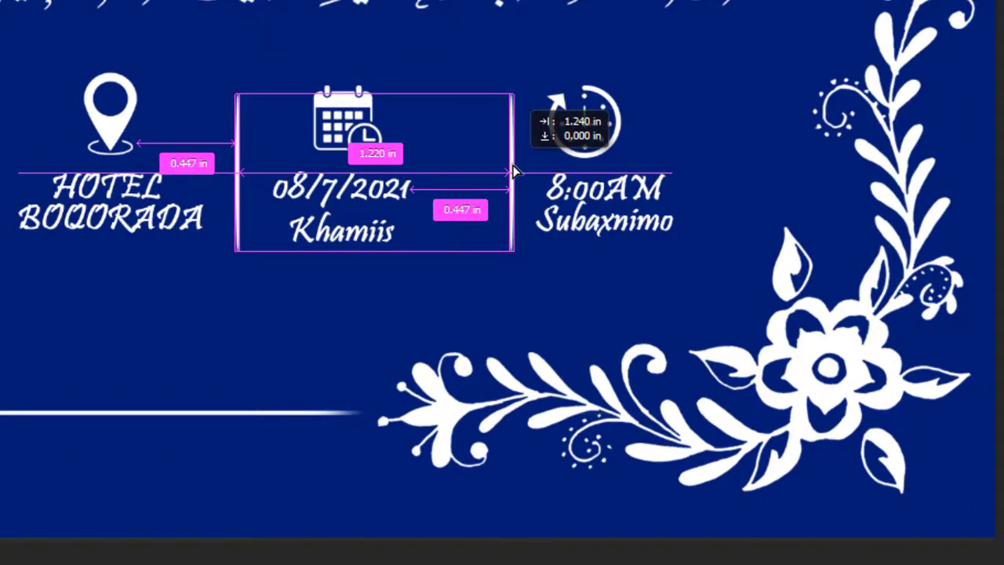
drag(511, 166, 514, 165)
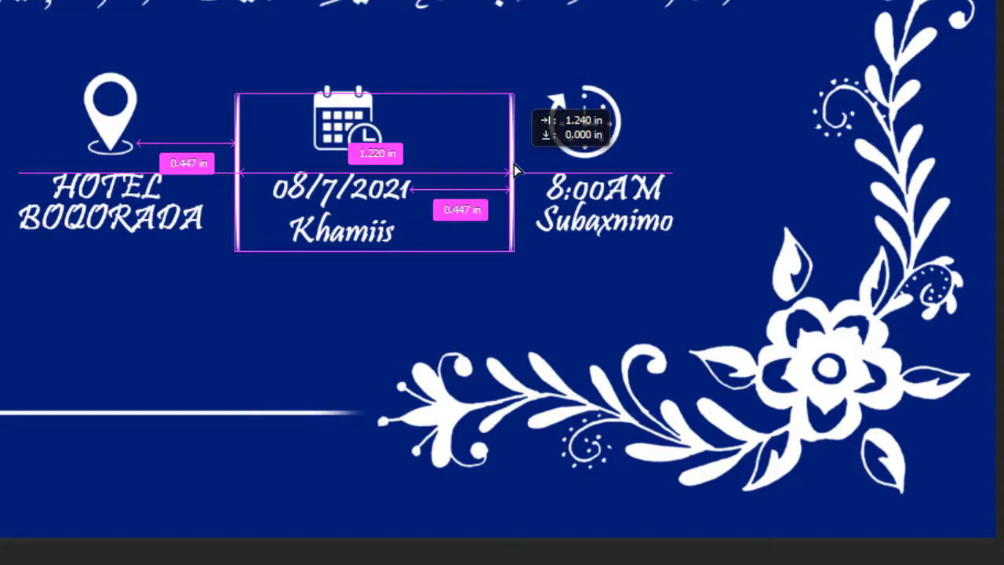
drag(515, 170, 515, 171)
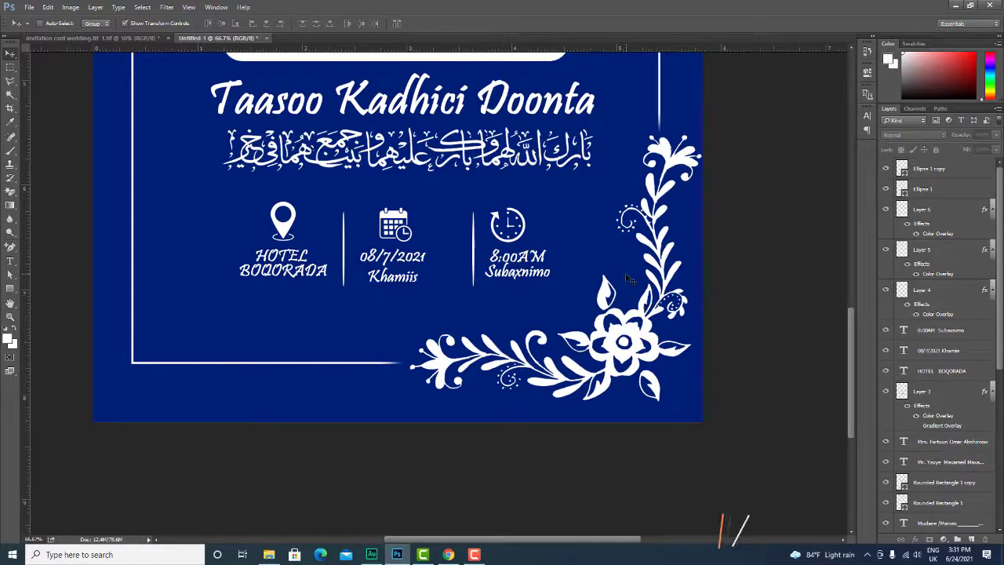
Compare the complete new card with the finished invitation card, viewing each at full-page size
scroll(628, 279, up, 8)
key(ctrl+0)
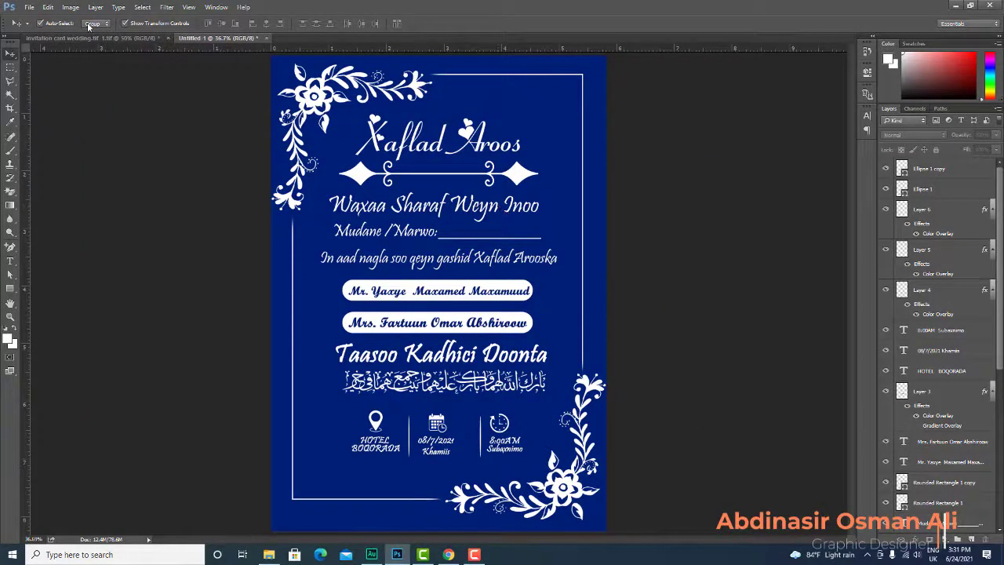
click(127, 37)
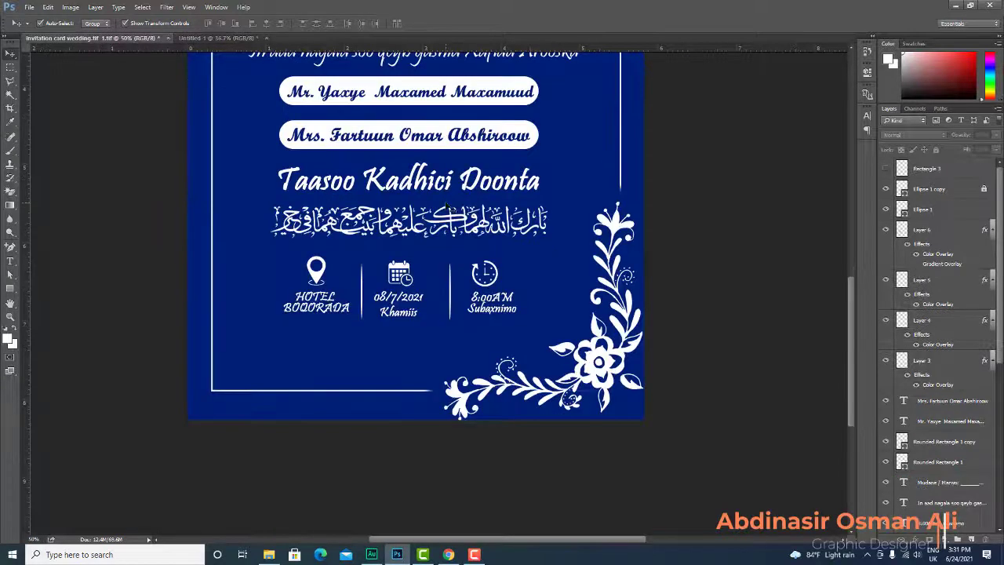
key(ctrl+0)
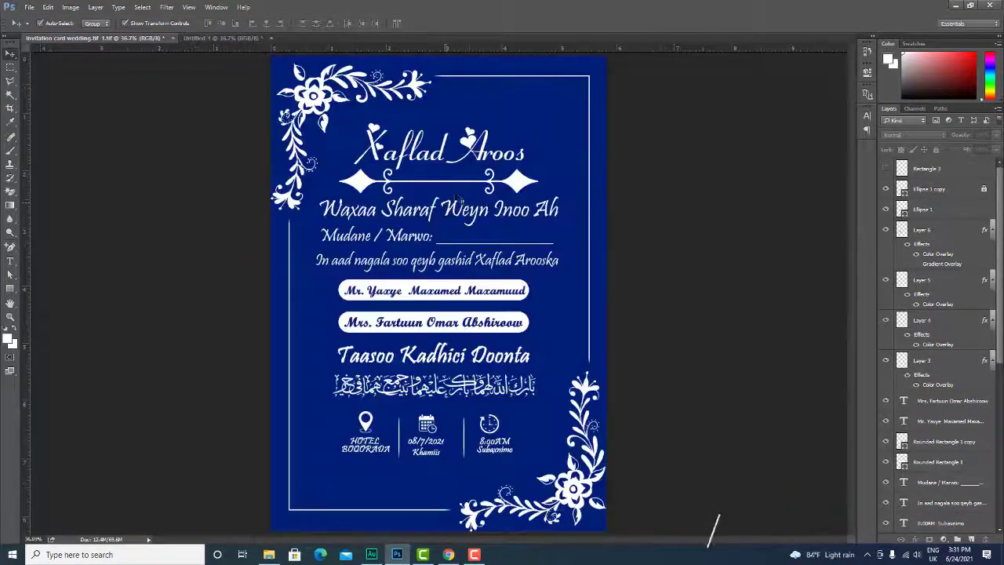
click(224, 38)
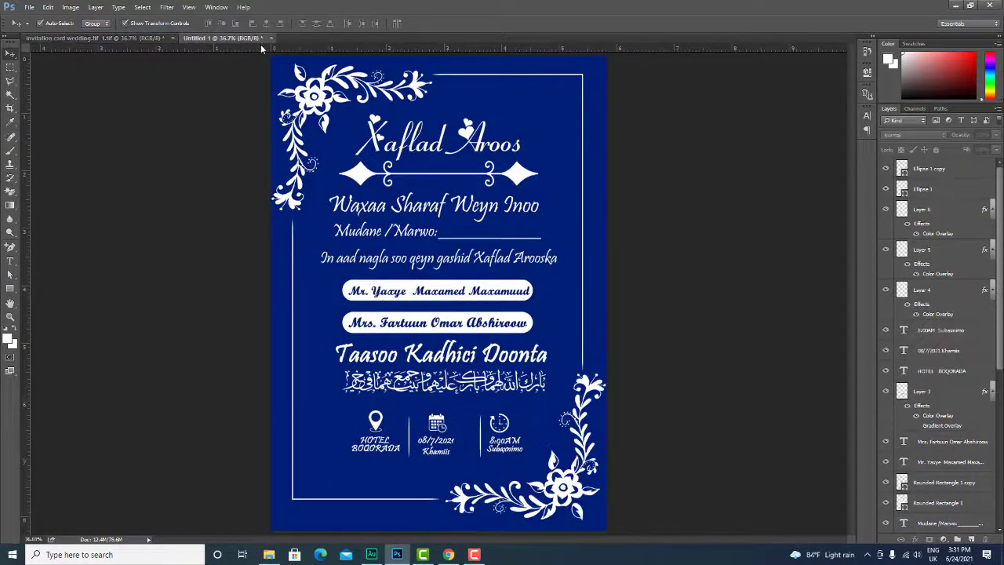
On the finished card, select the hotel, date and time row with its unlocked divider and nudge it slightly up and to the right
click(143, 38)
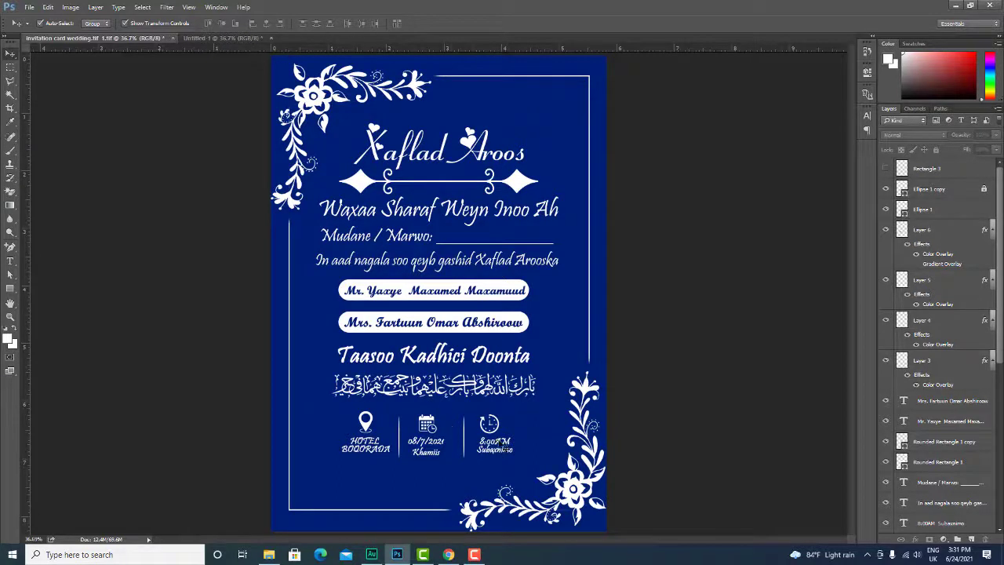
drag(346, 422, 511, 454)
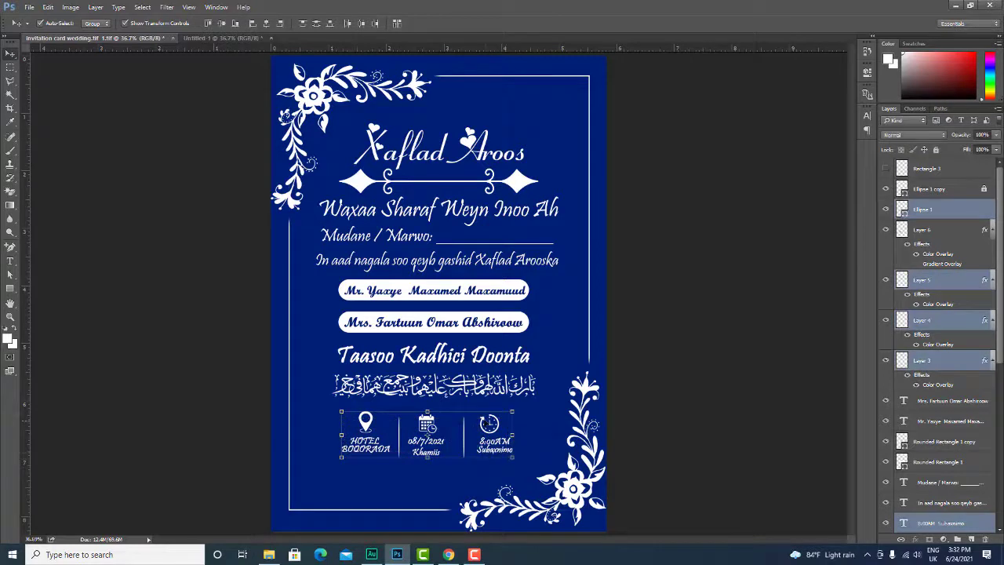
drag(484, 422, 400, 433)
drag(341, 411, 499, 394)
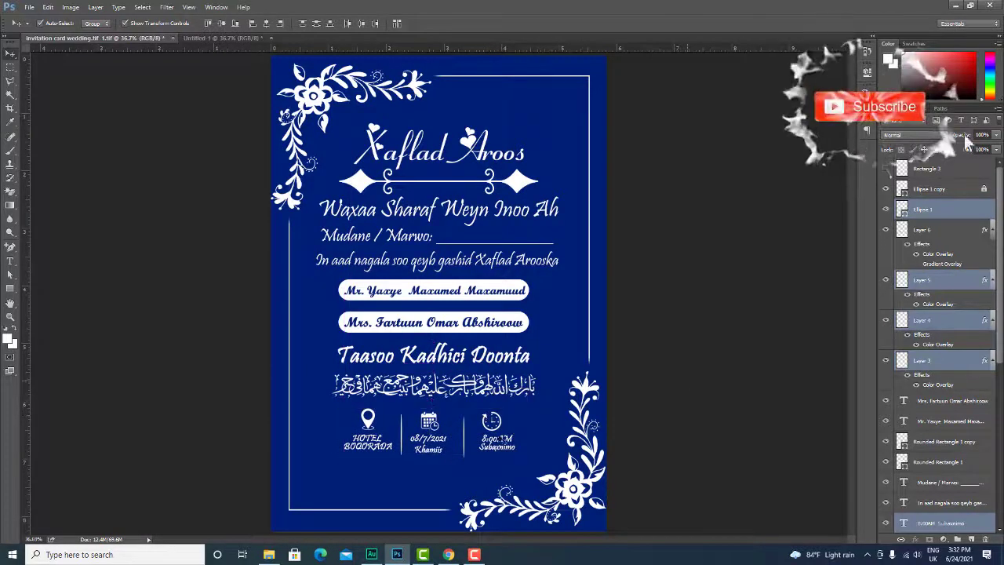
click(457, 437)
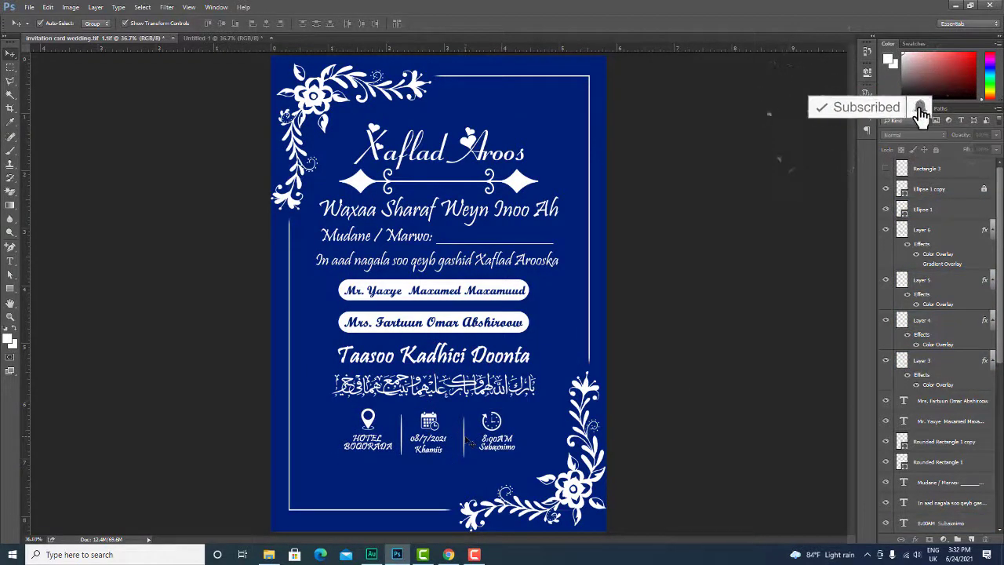
drag(468, 440, 469, 442)
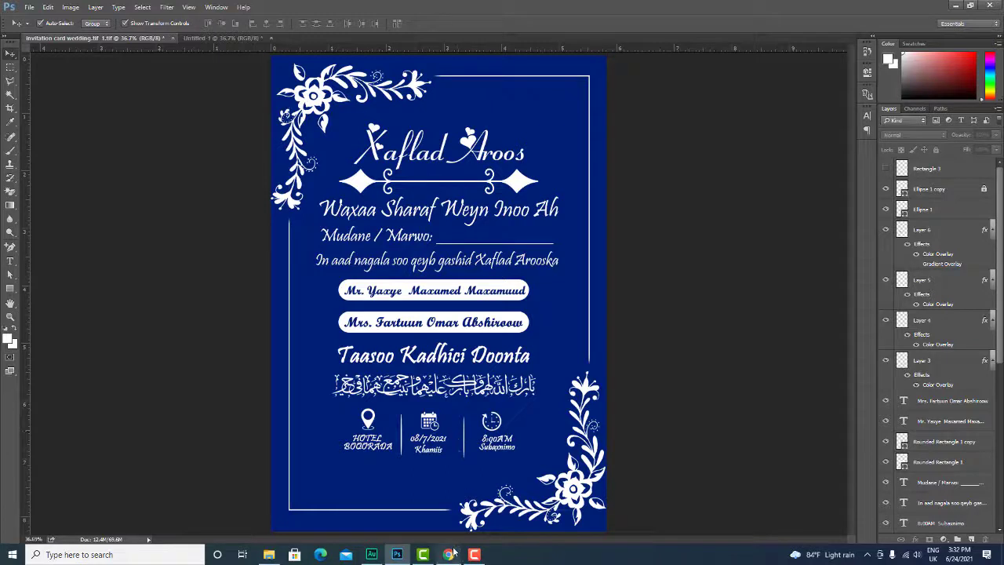
mouse_move(452, 554)
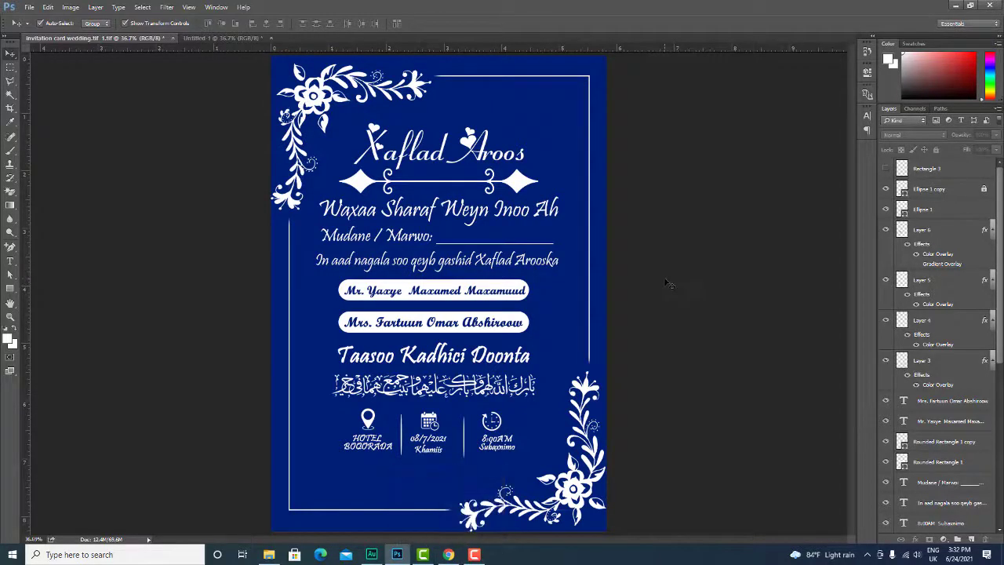